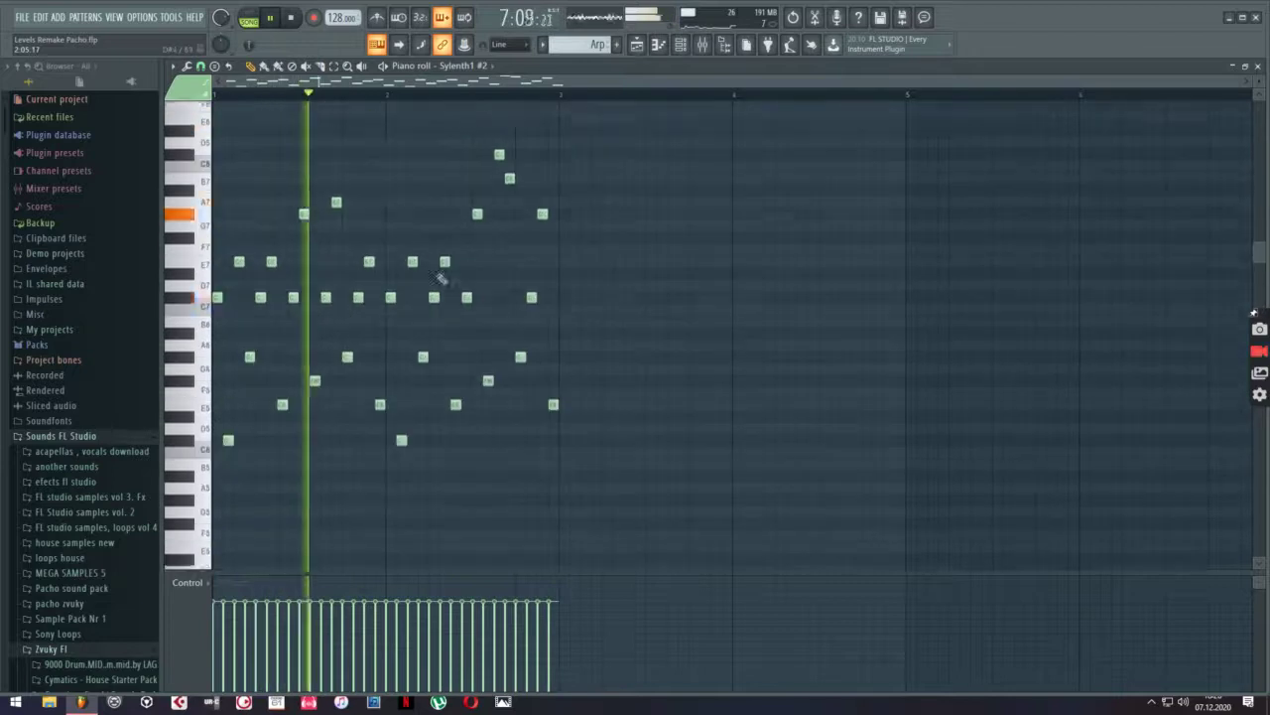
Show the channel rack, narrow it to fit its step grid and place it clear of the Arp notes
left_click(680, 45)
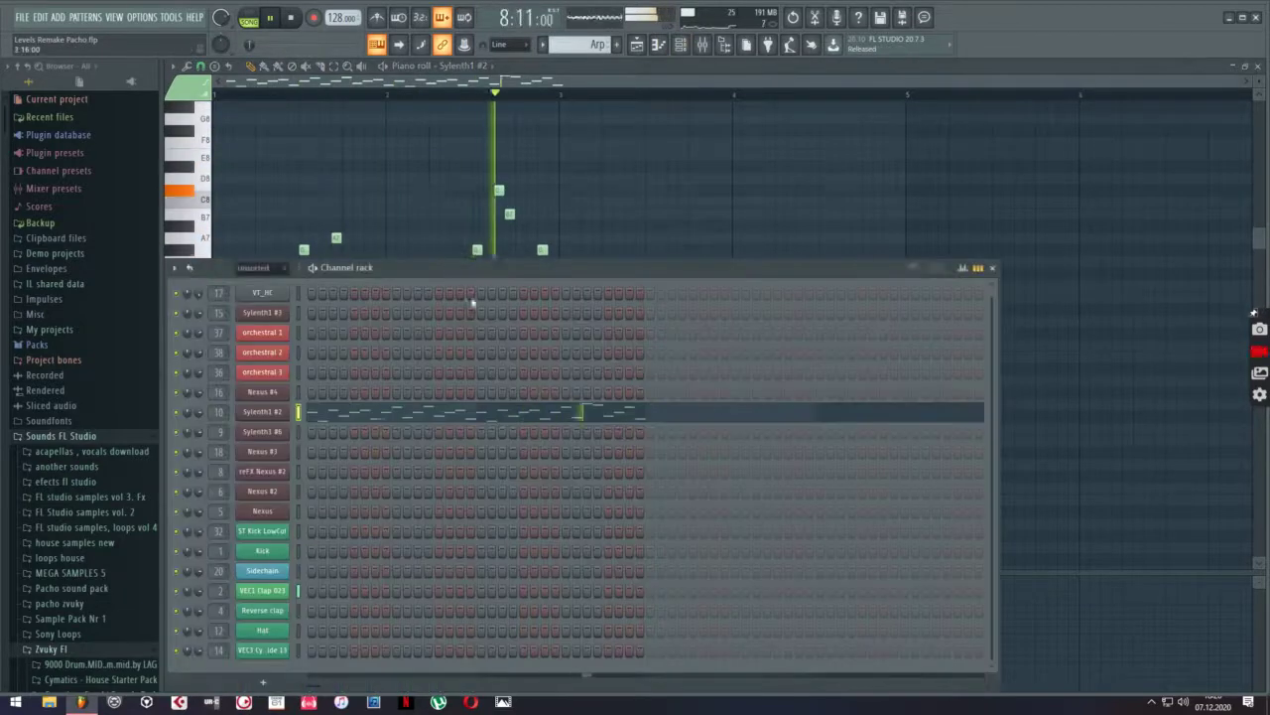
left_click_drag(481, 273, 745, 266)
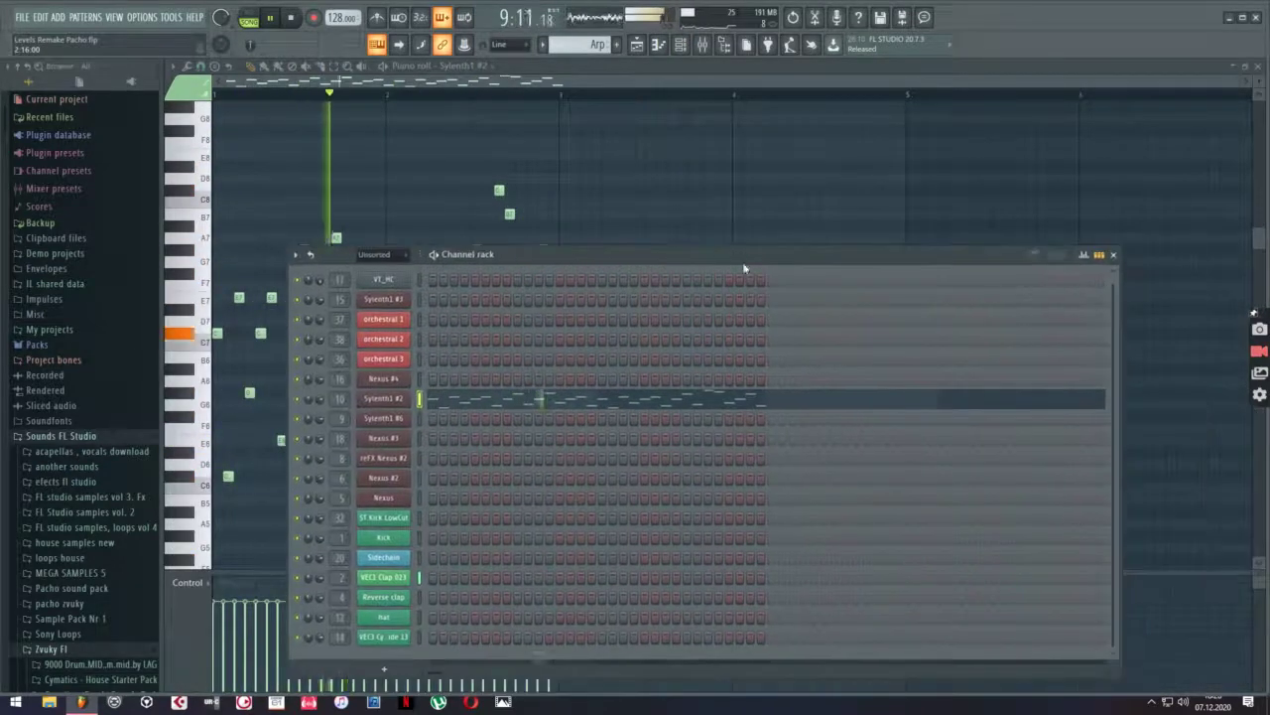
left_click_drag(1117, 322, 796, 319)
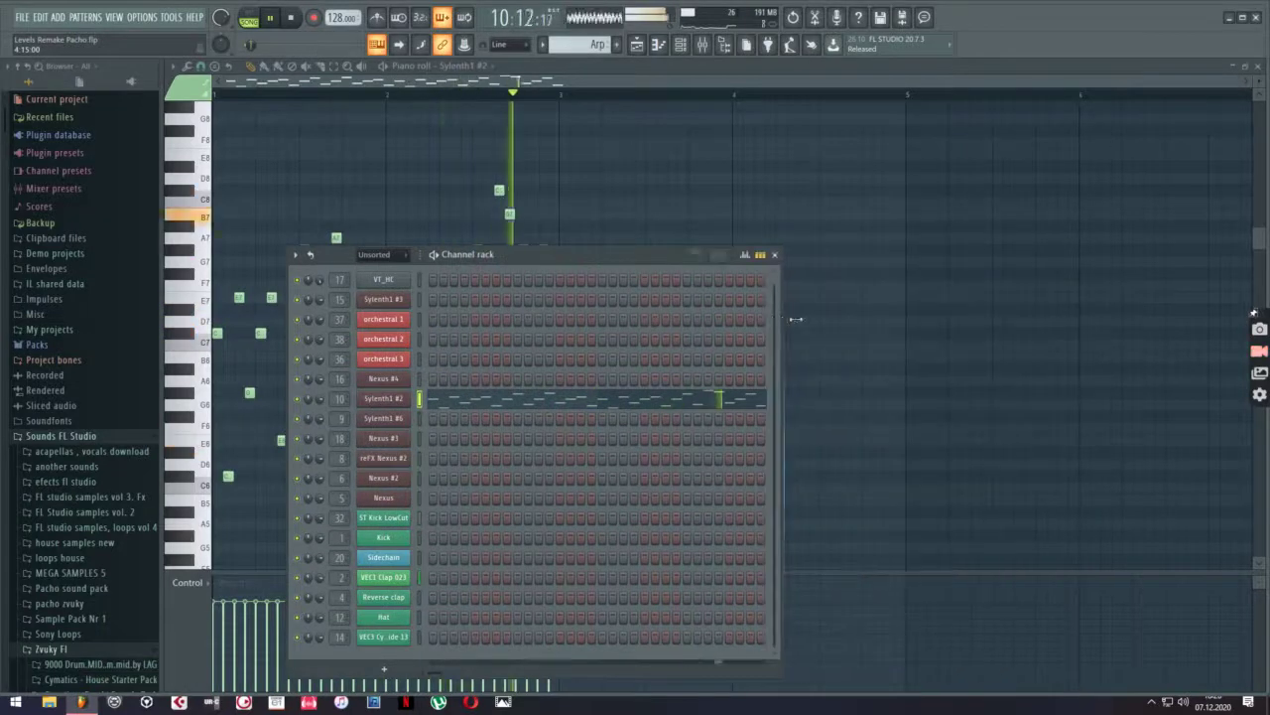
left_click_drag(587, 254, 912, 240)
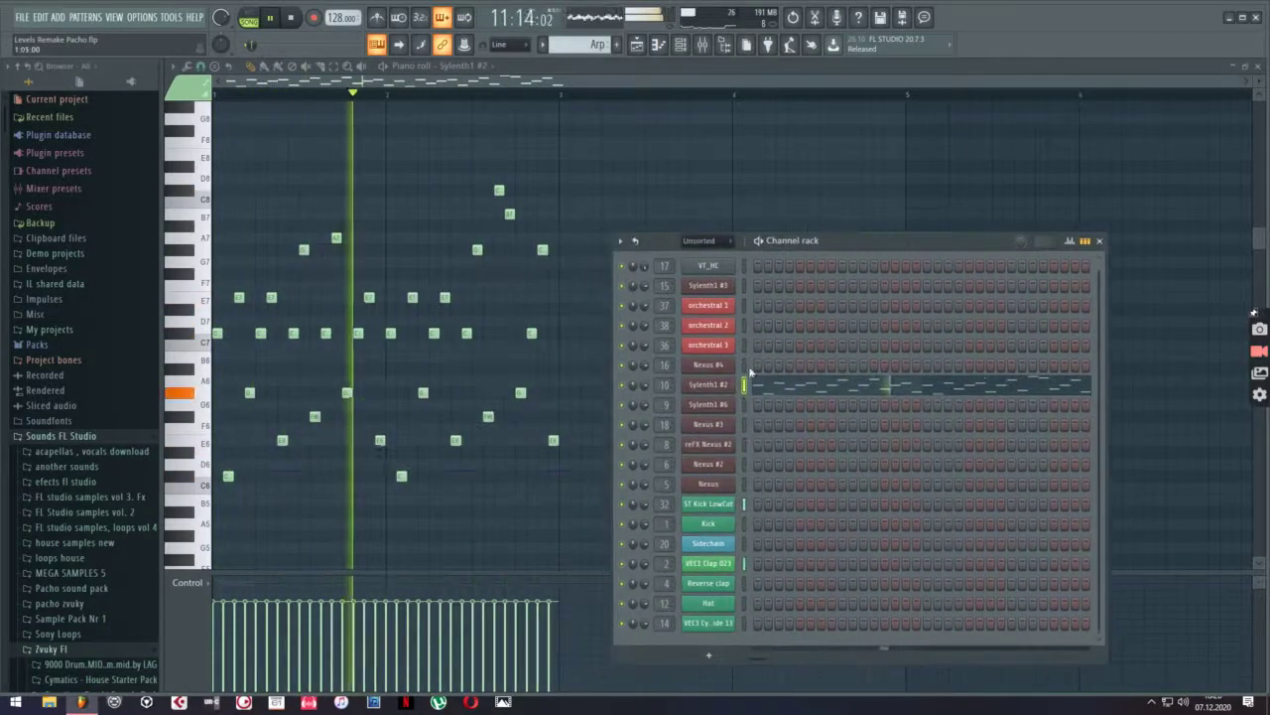
Open the Sylenth1 #2 instrument, view its Part A settings with the whole synth in sight, and close it
left_click(722, 392)
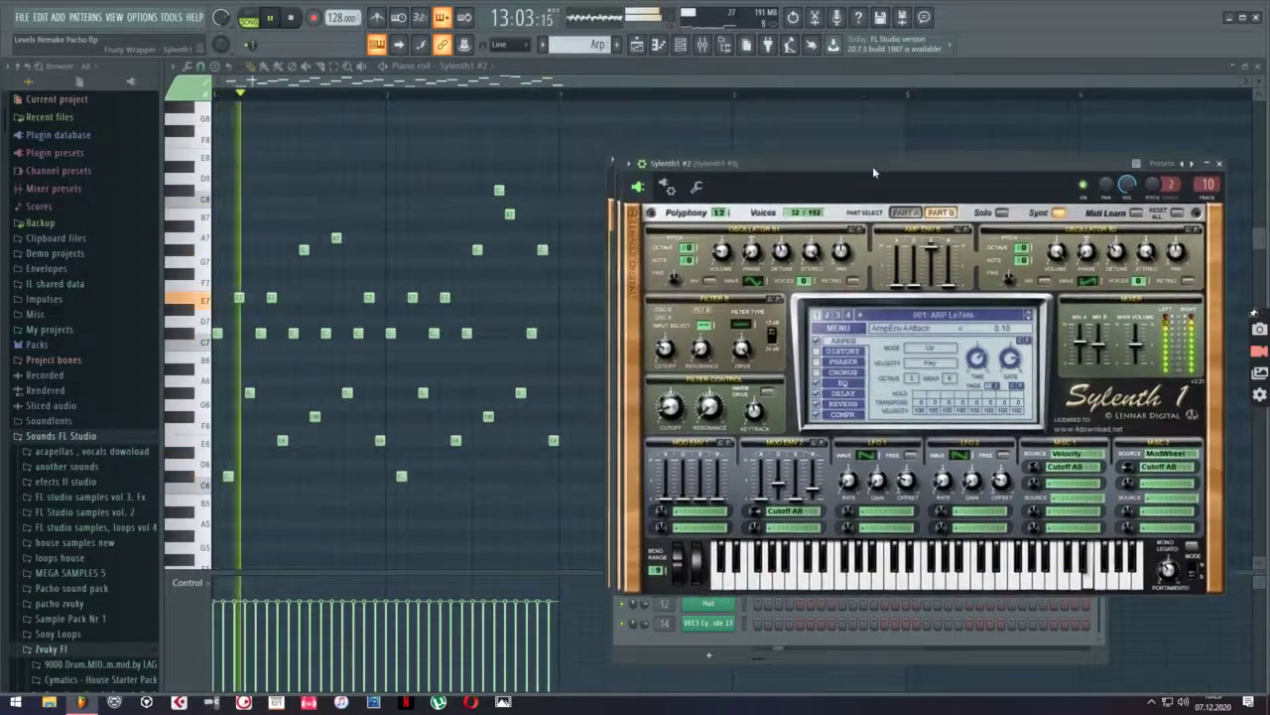
left_click_drag(872, 166, 945, 357)
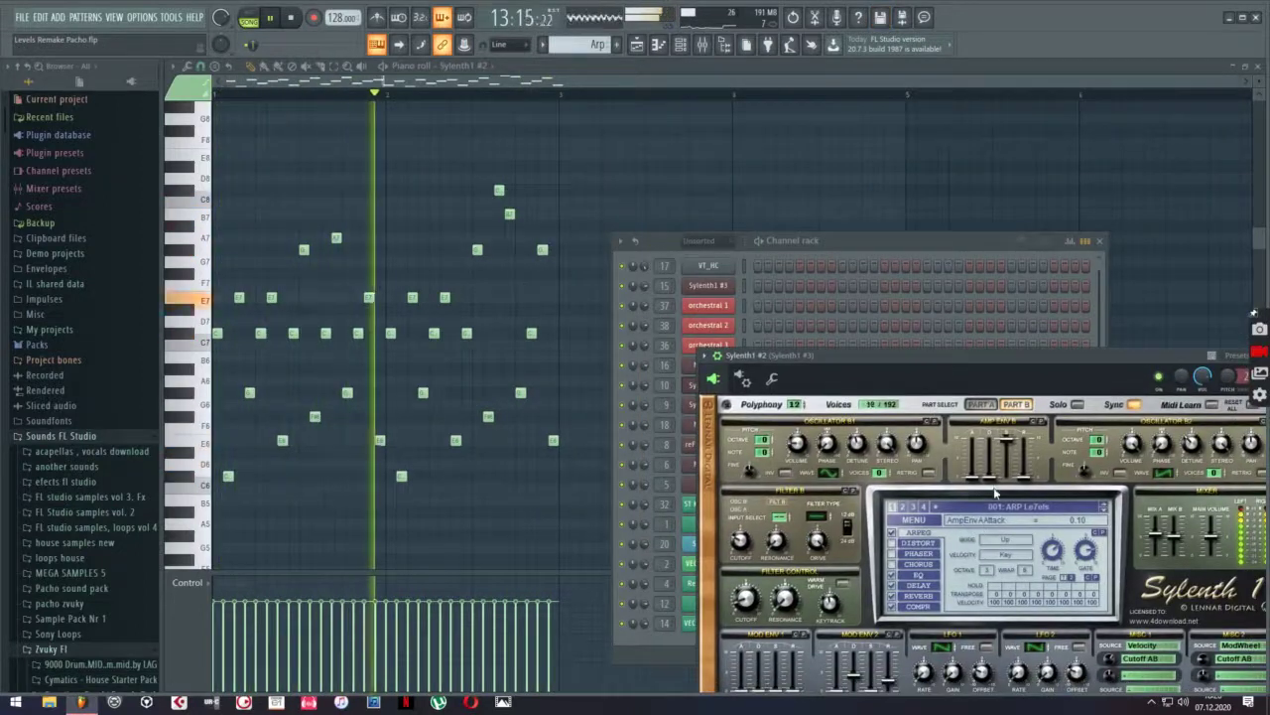
left_click(980, 404)
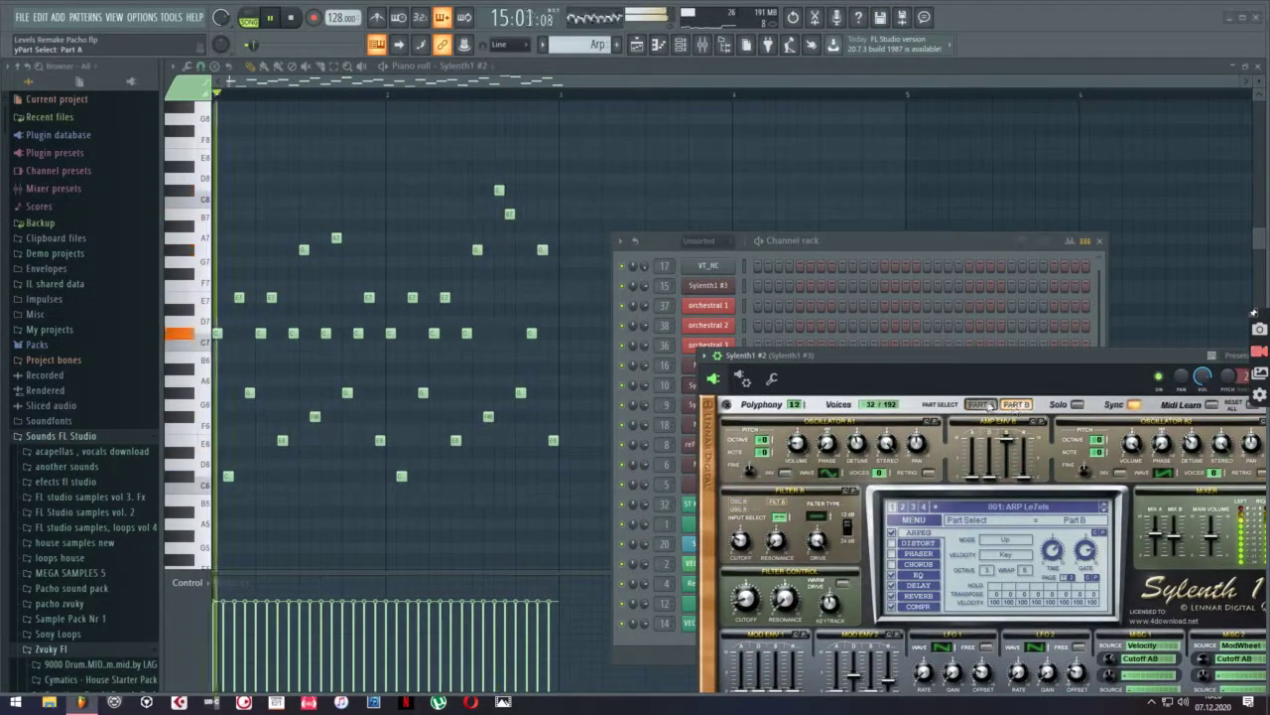
left_click_drag(923, 353, 641, 290)
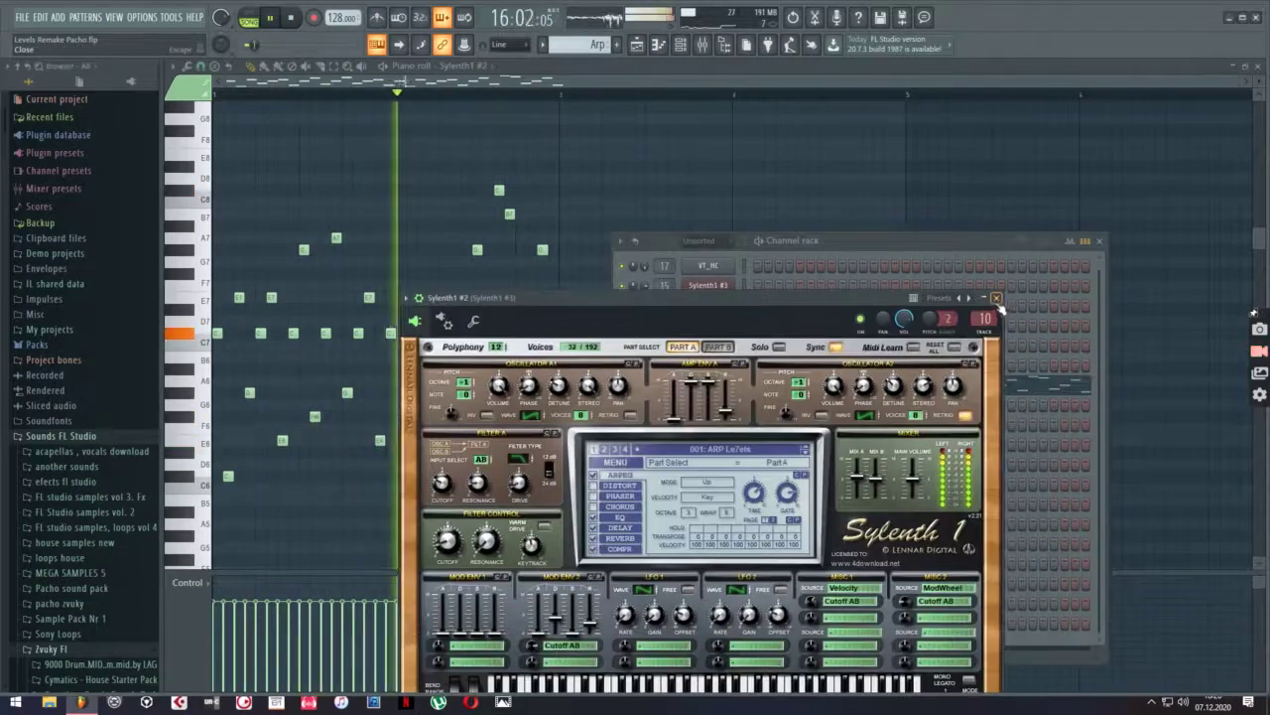
left_click(1112, 289)
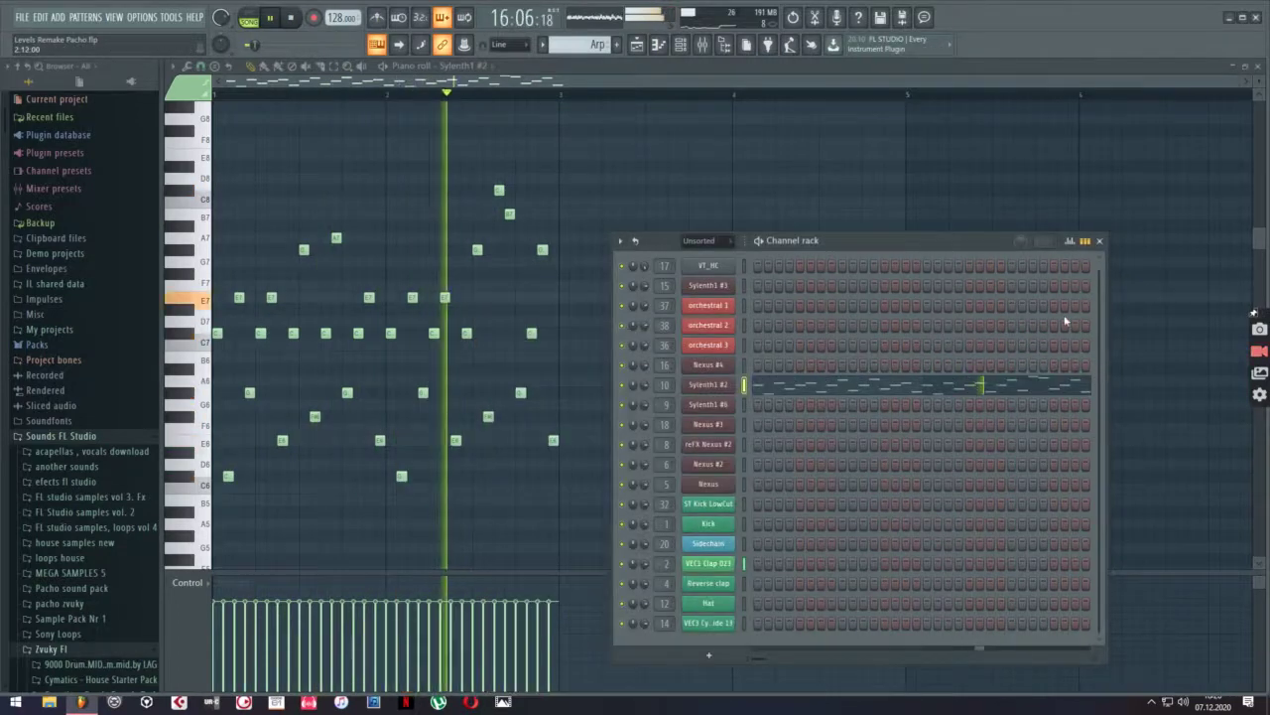
Close the channel rack and examine the playlist arrangement from the Sidechain track down to the automation clips on Track 28
left_click(1100, 244)
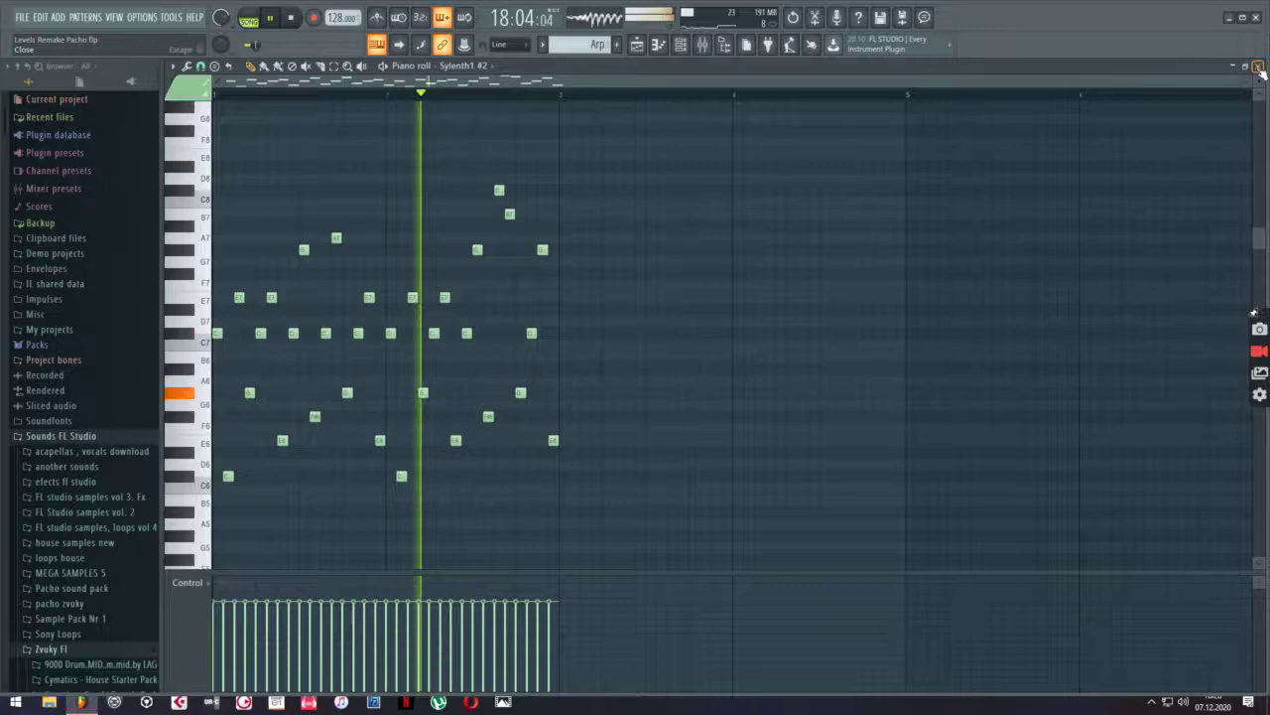
key("F5")
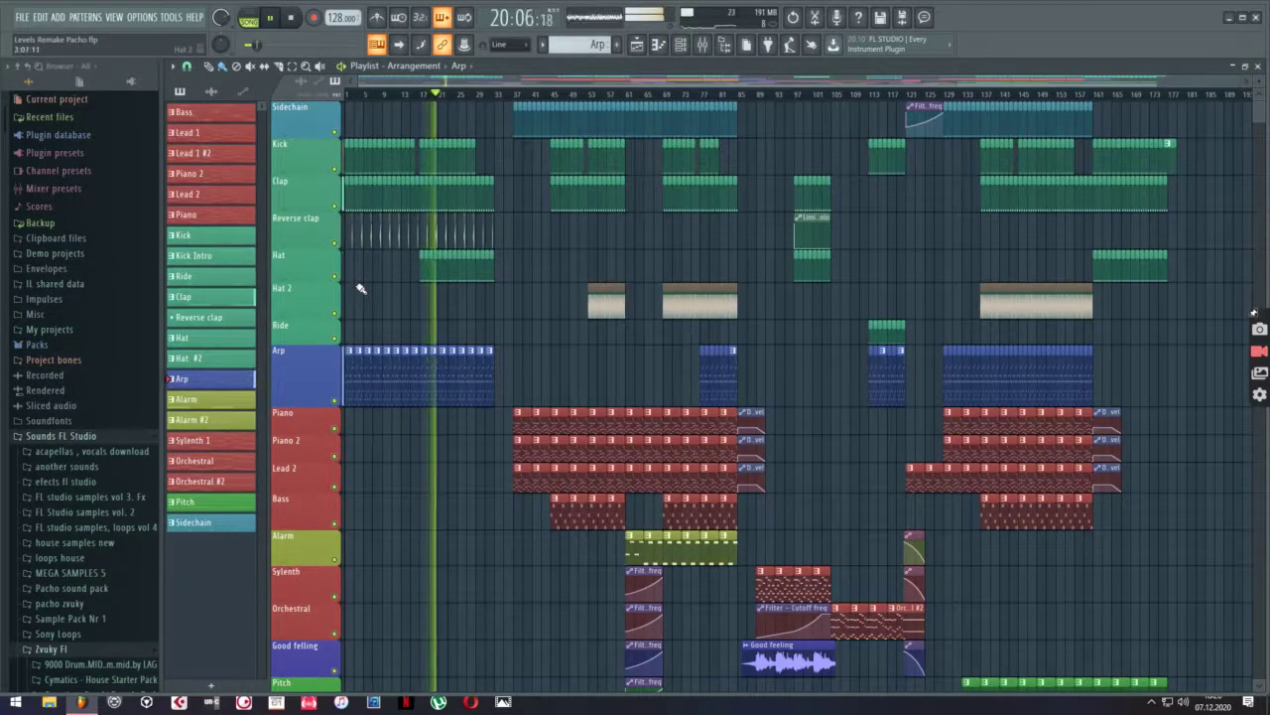
scroll(360, 288, "down", 10)
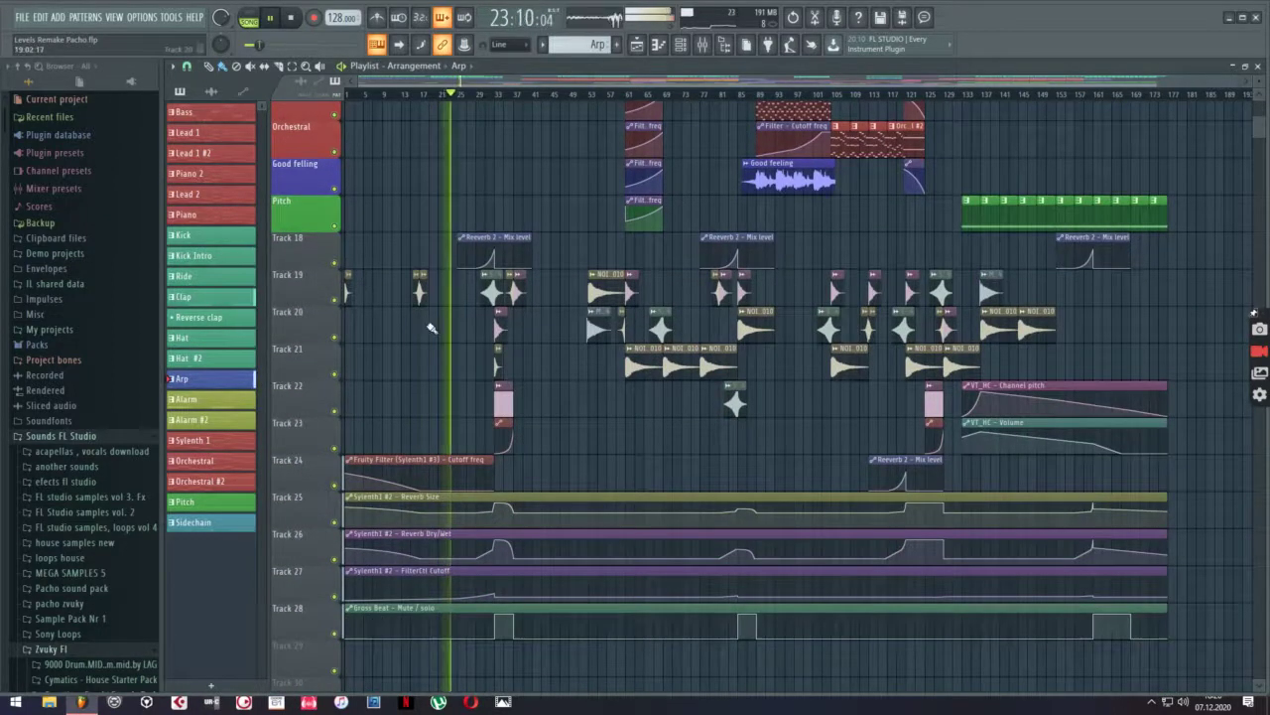
scroll(431, 329, "up", 10)
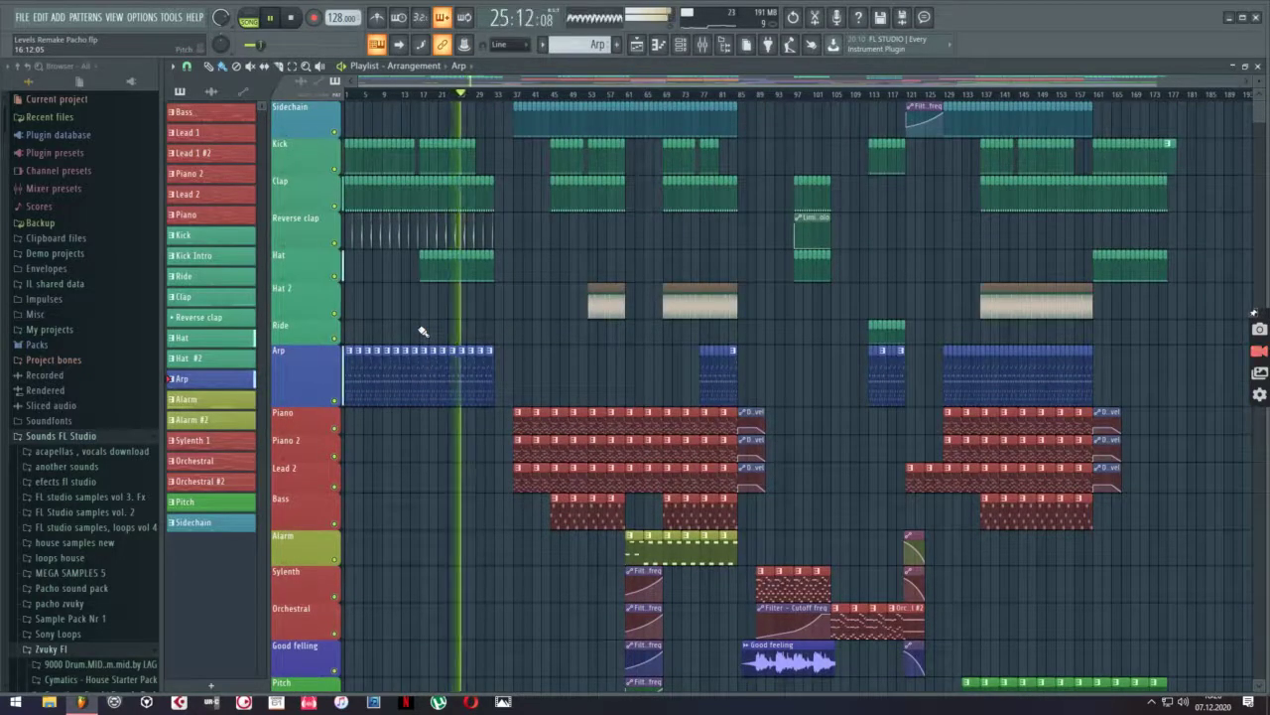
scroll(423, 331, "down", 1)
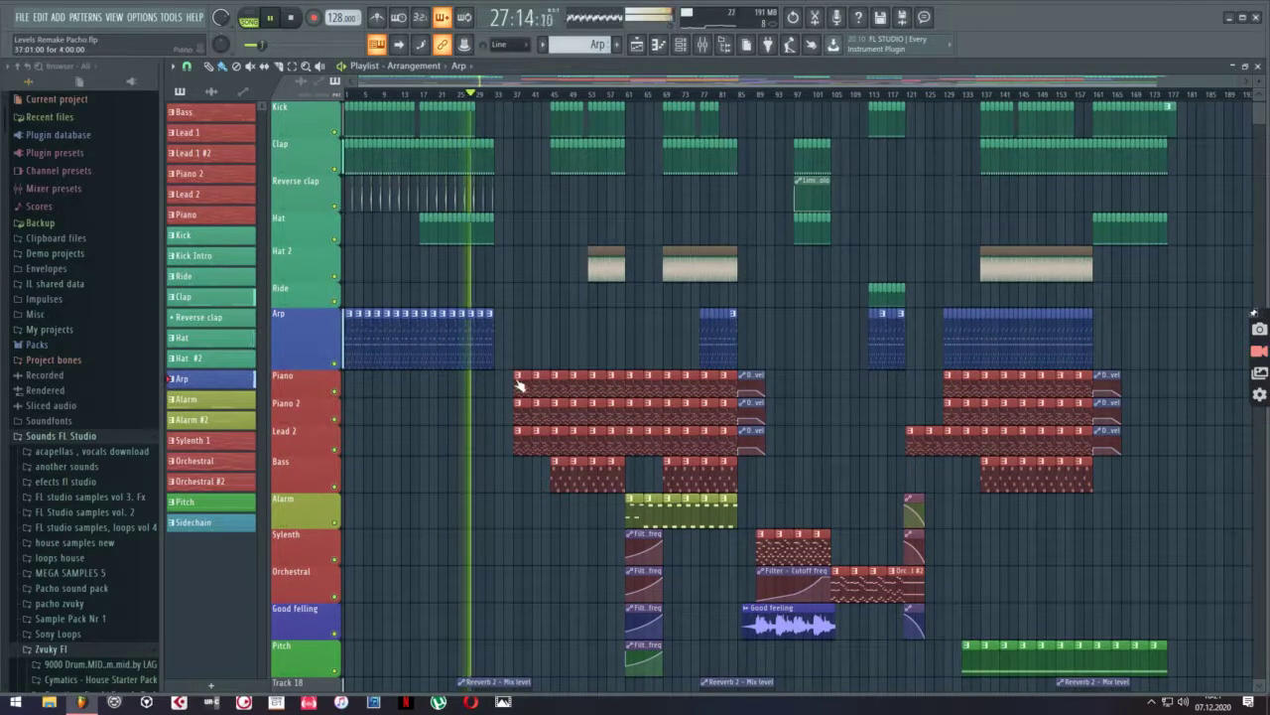
scroll(502, 407, "up", 1)
scroll(501, 407, "down", 6)
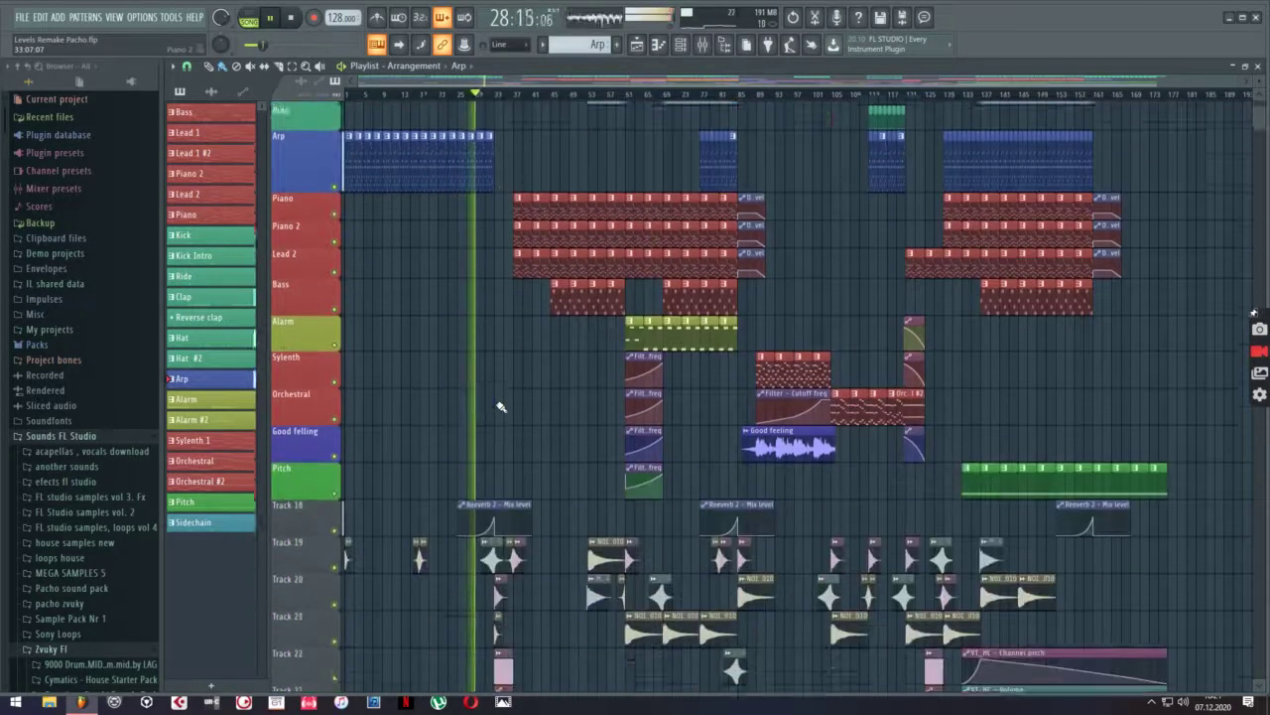
scroll(502, 407, "down", 7)
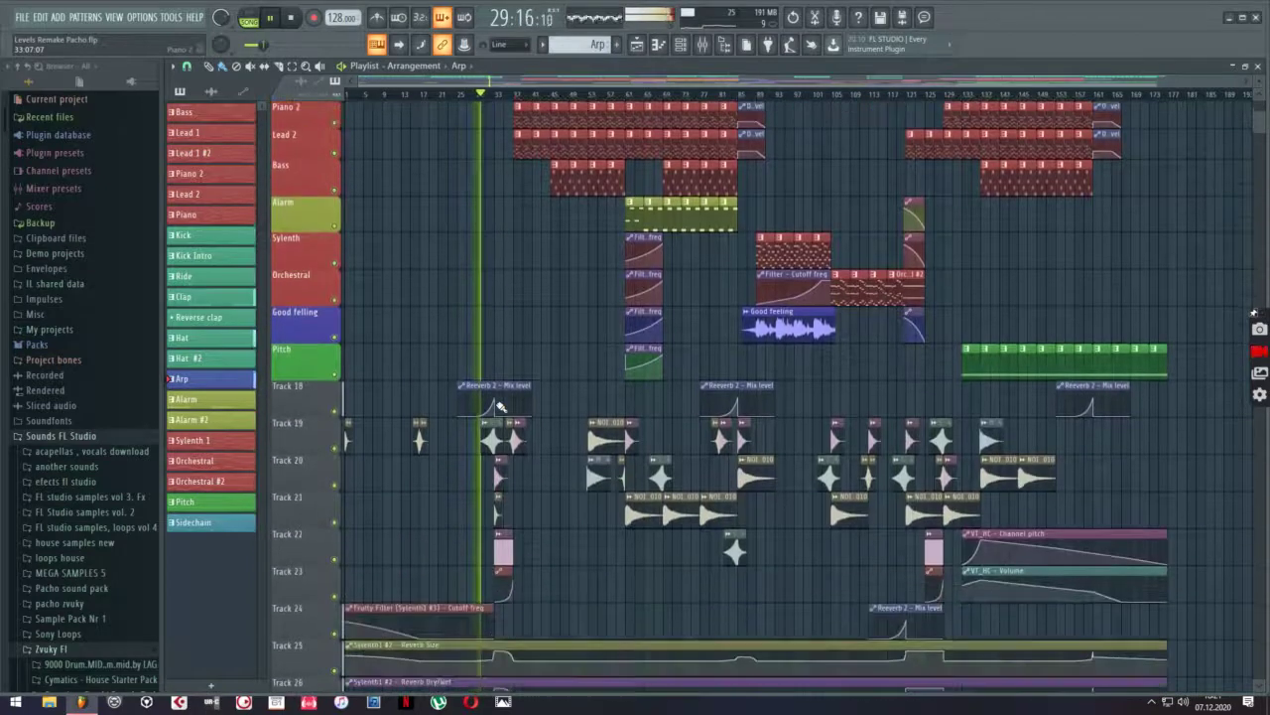
scroll(501, 407, "up", 7)
scroll(501, 407, "up", 4)
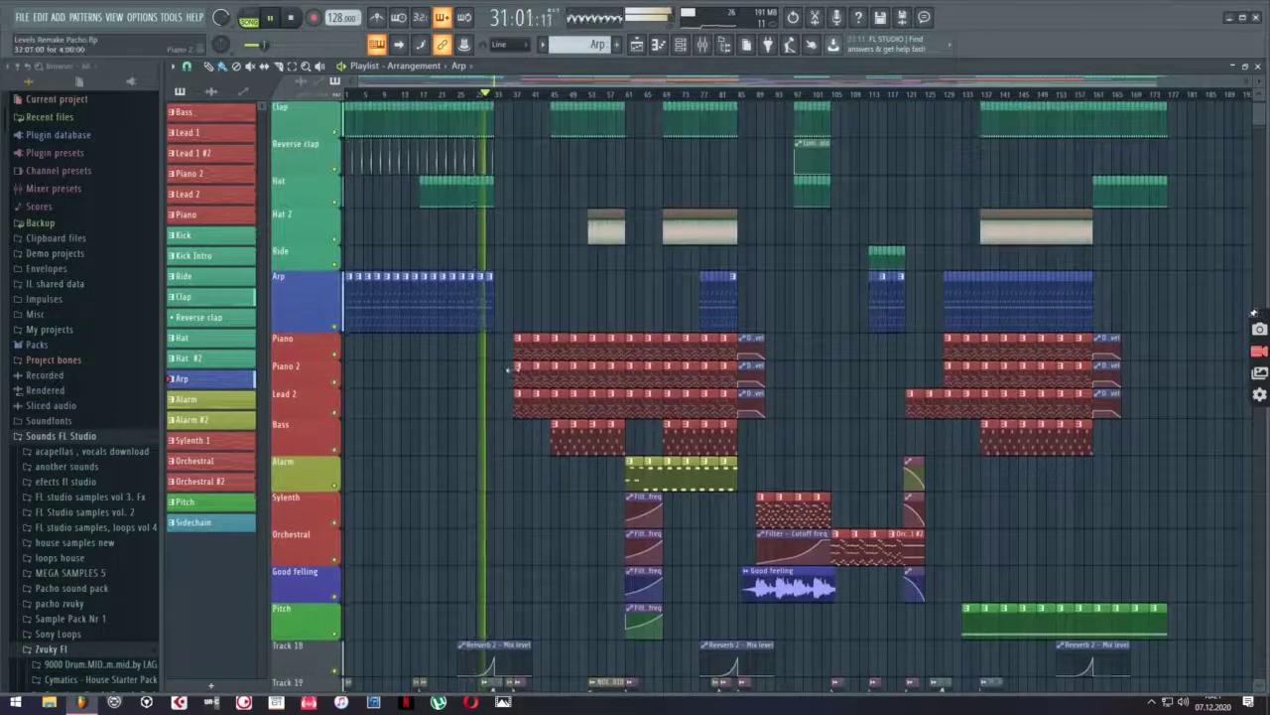
Open the Piano pattern's notes in the piano roll and show the preset of its Nexus instrument
double_click(519, 353)
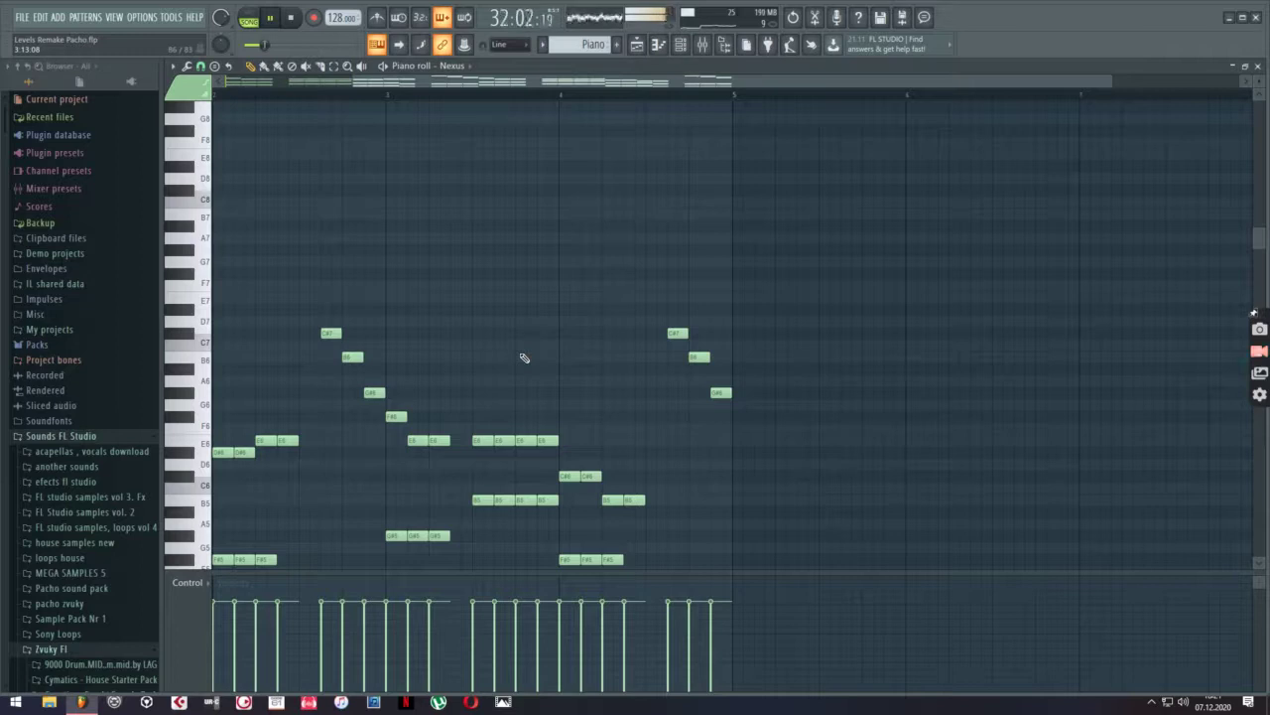
scroll(526, 352, "down", 2)
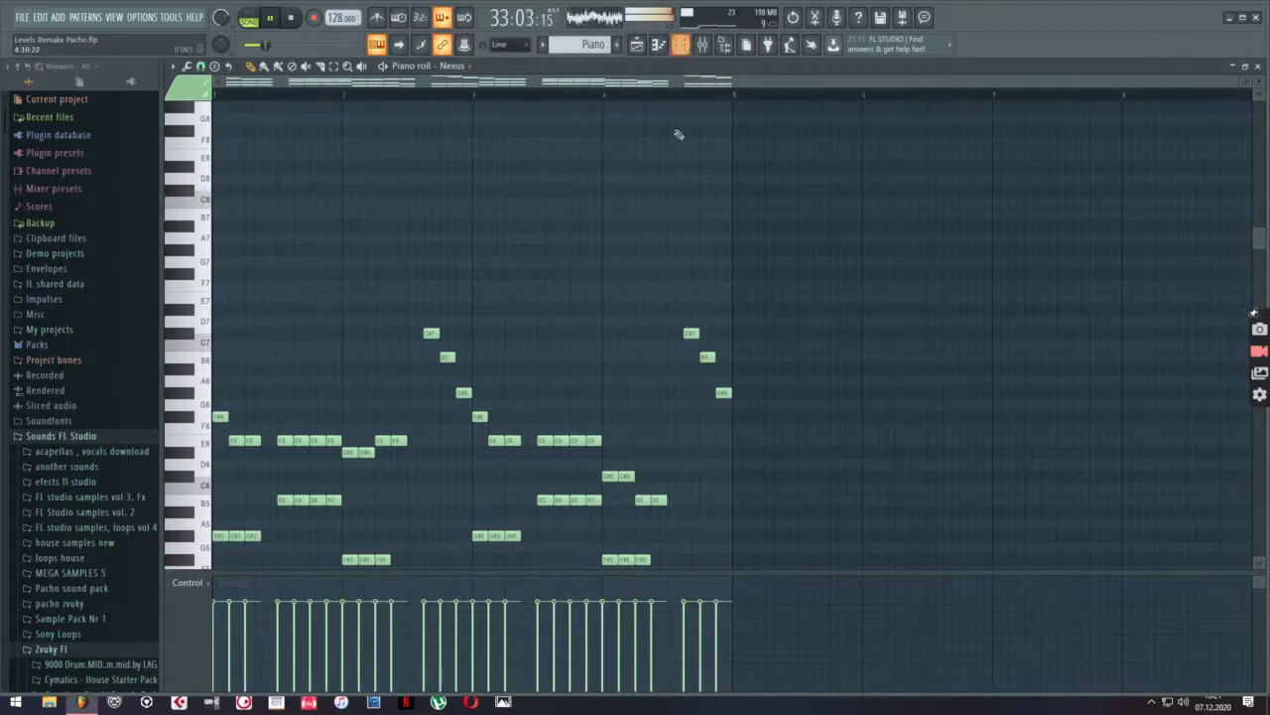
scroll(678, 134, "down", 5)
left_click(681, 46)
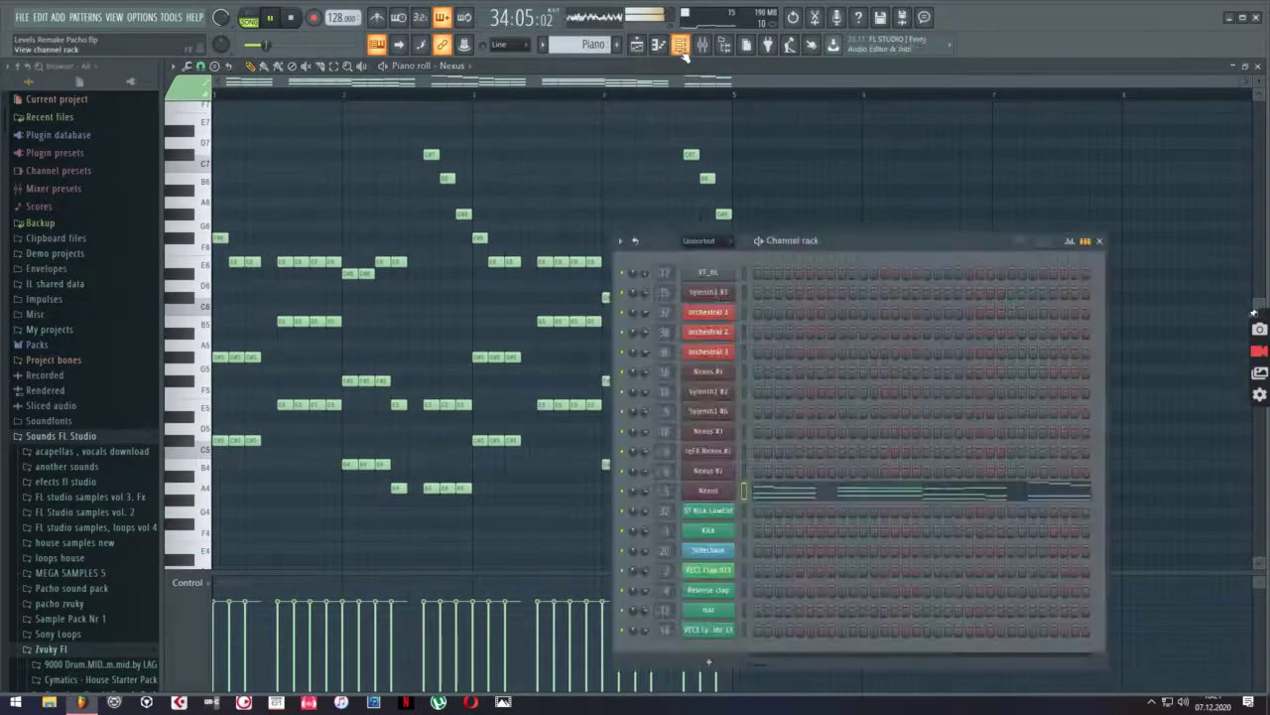
left_click(708, 492)
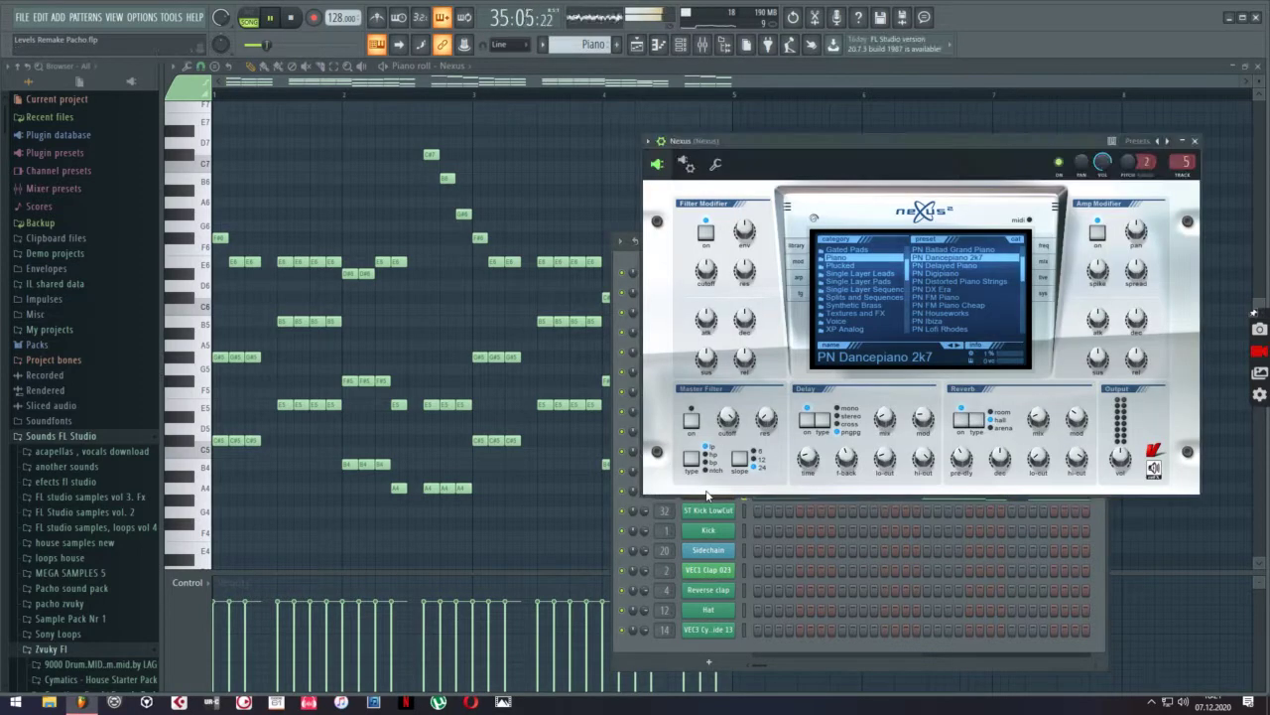
Show the mixer, view the dblue Glitch v1.3 effect on the Nexus track and close it
left_click(701, 46)
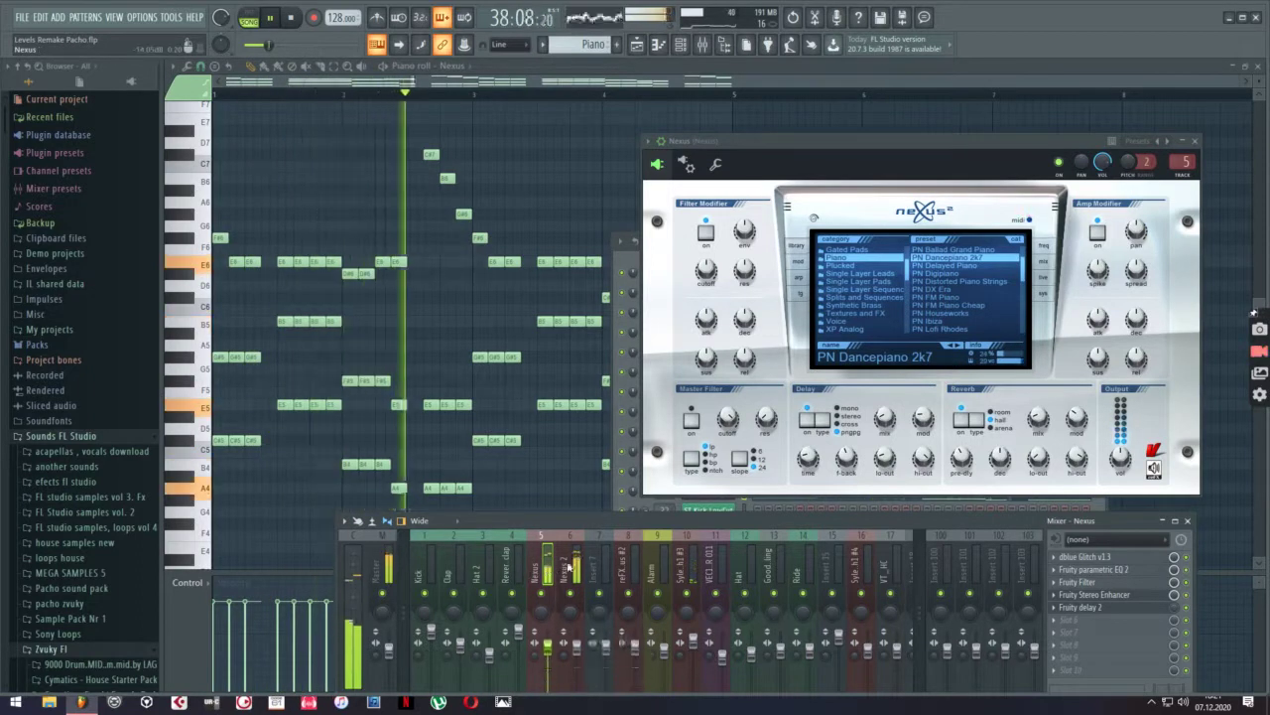
left_click(1091, 557)
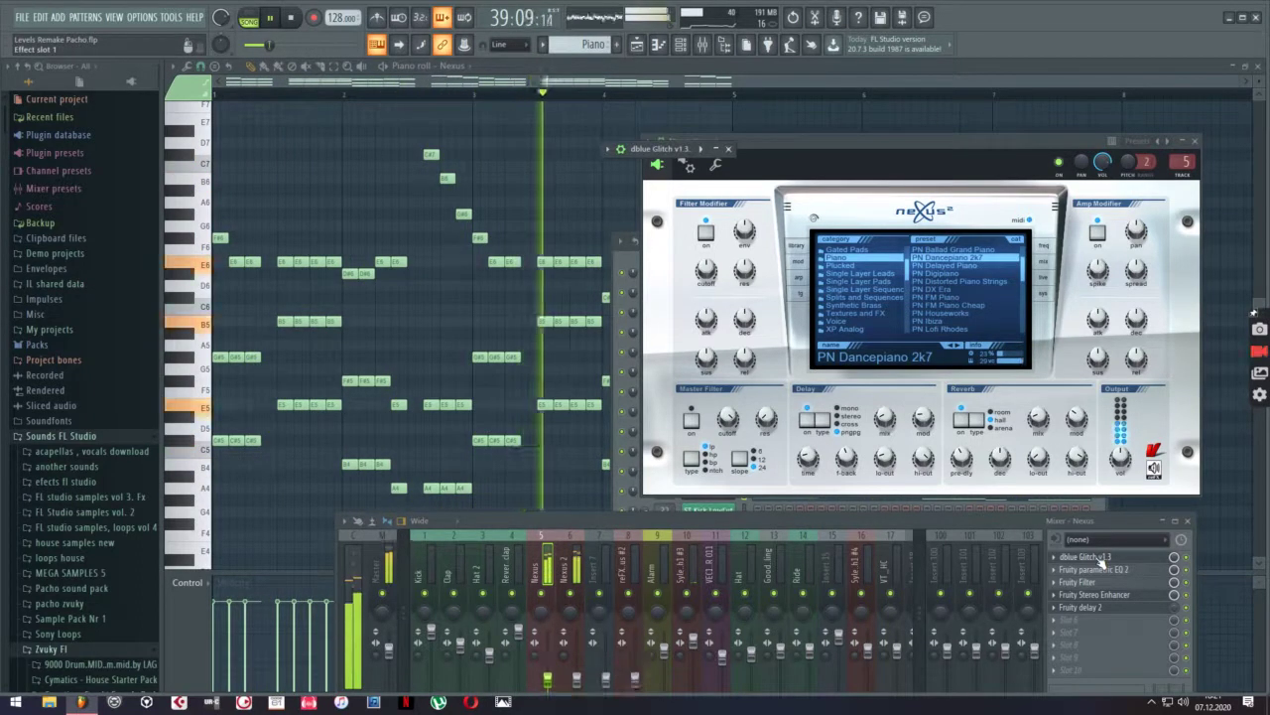
left_click(720, 149)
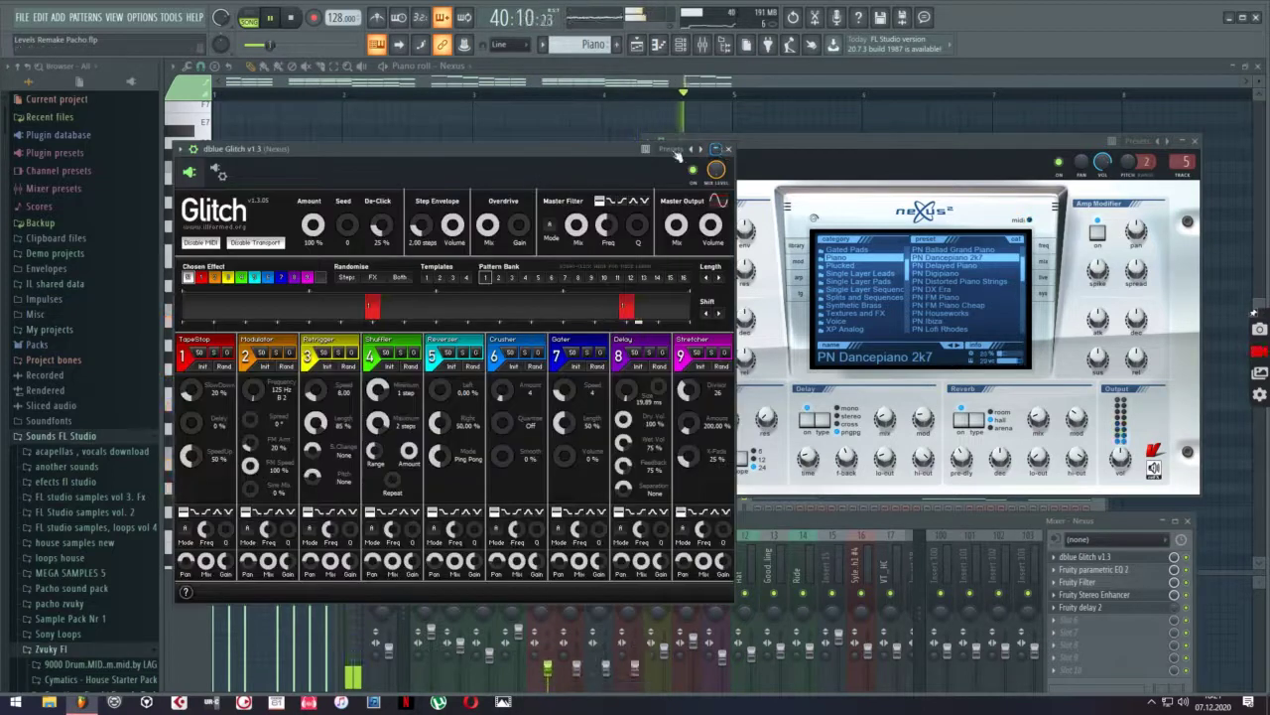
left_click(728, 149)
right_click(1057, 557)
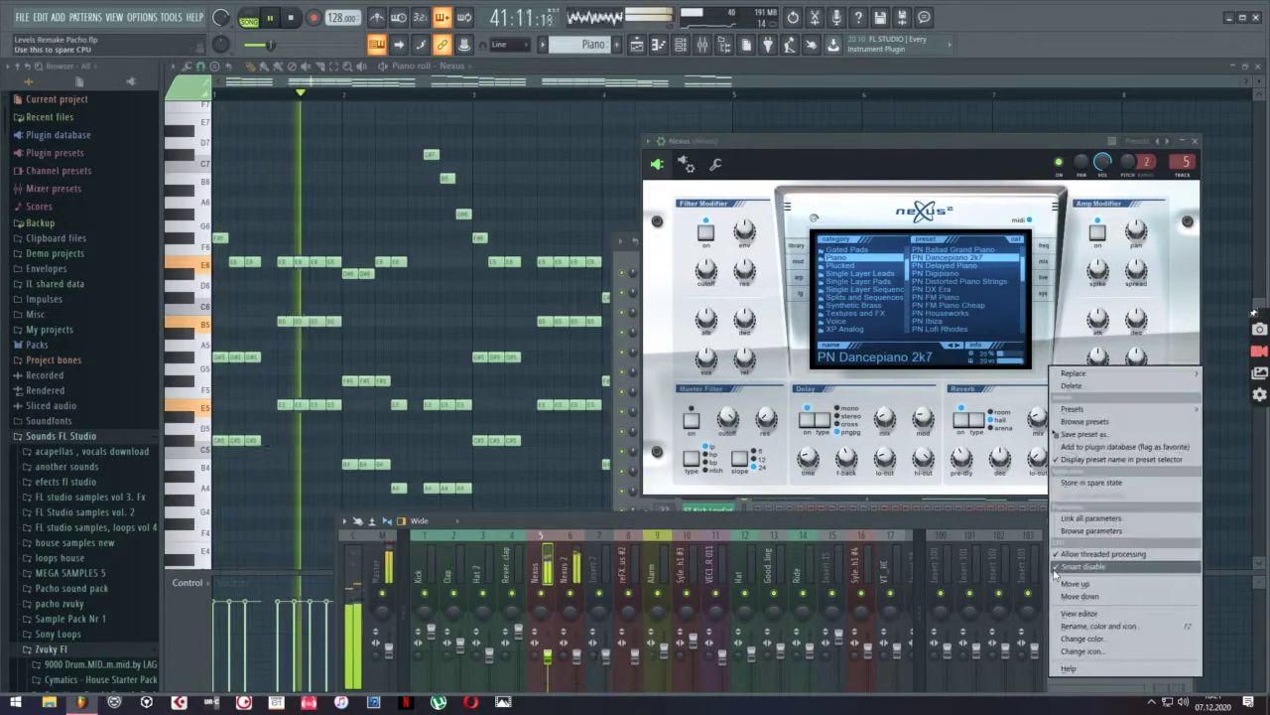
left_click(1087, 583)
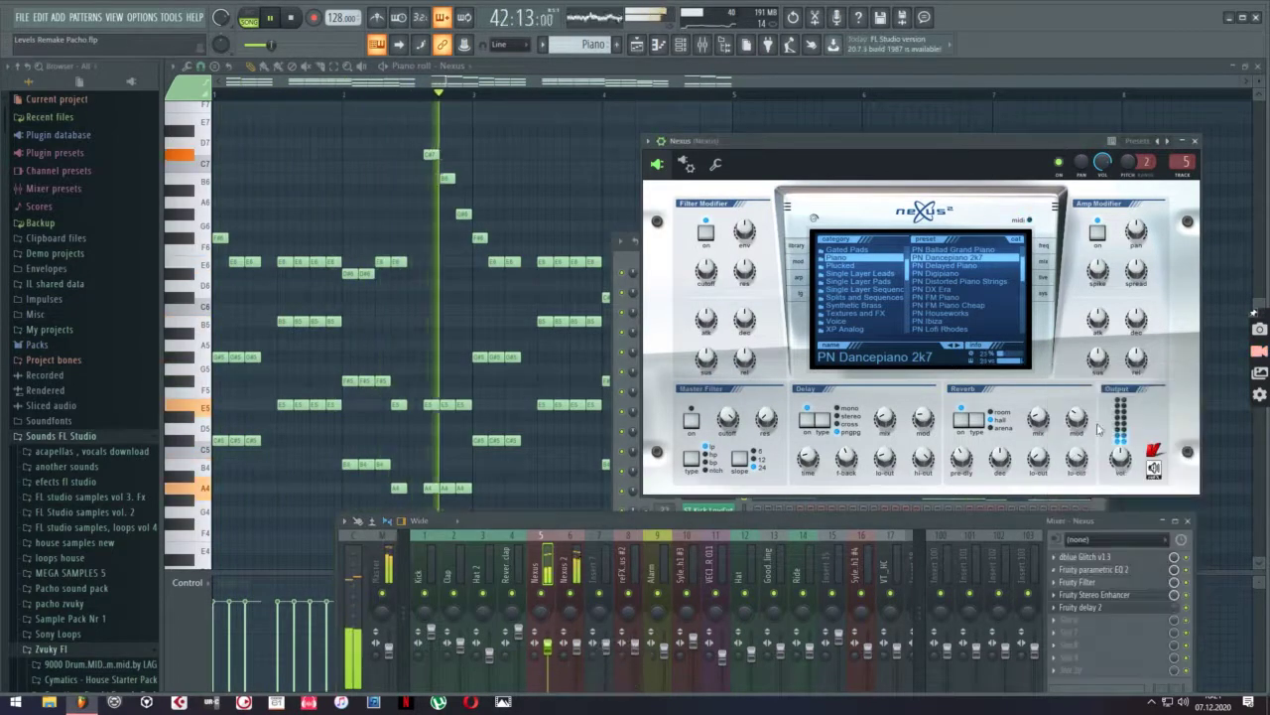
Open the Nexus track's Fruity parametric EQ 2, Fruity Filter, Fruity Stereo Enhancer and Fruity delay 2 to view their settings
left_click(1096, 572)
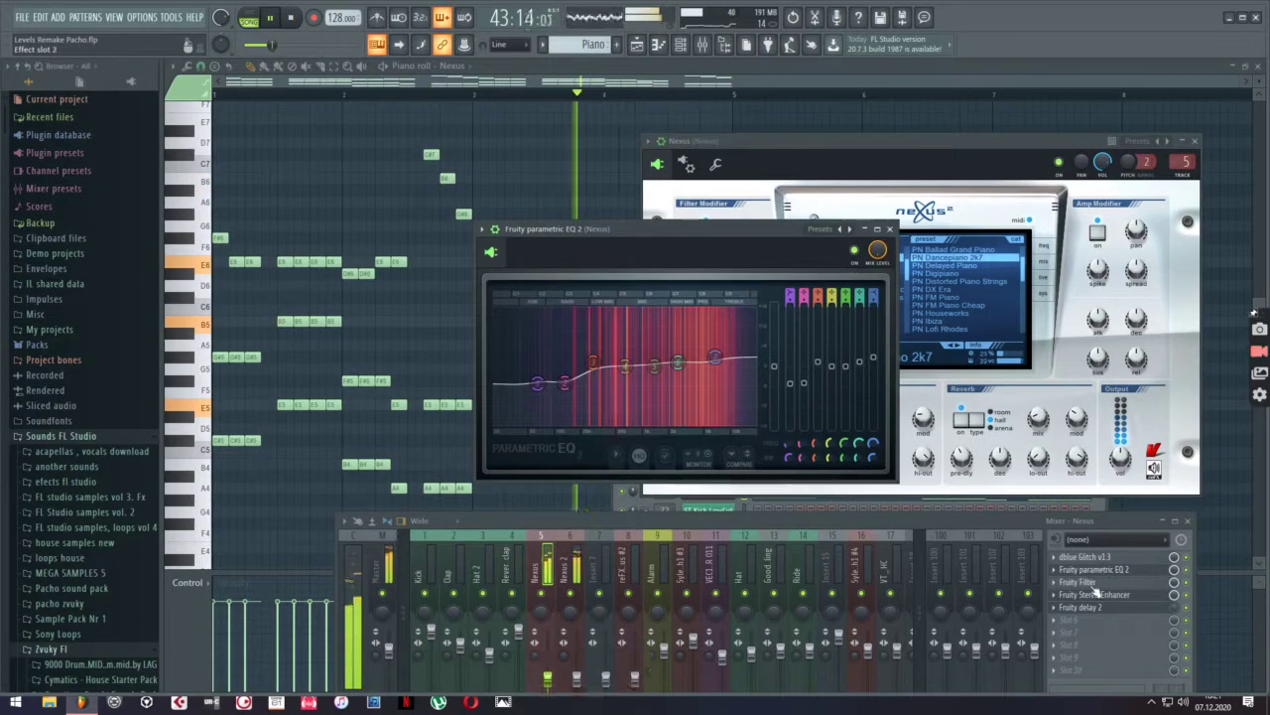
left_click(1094, 584)
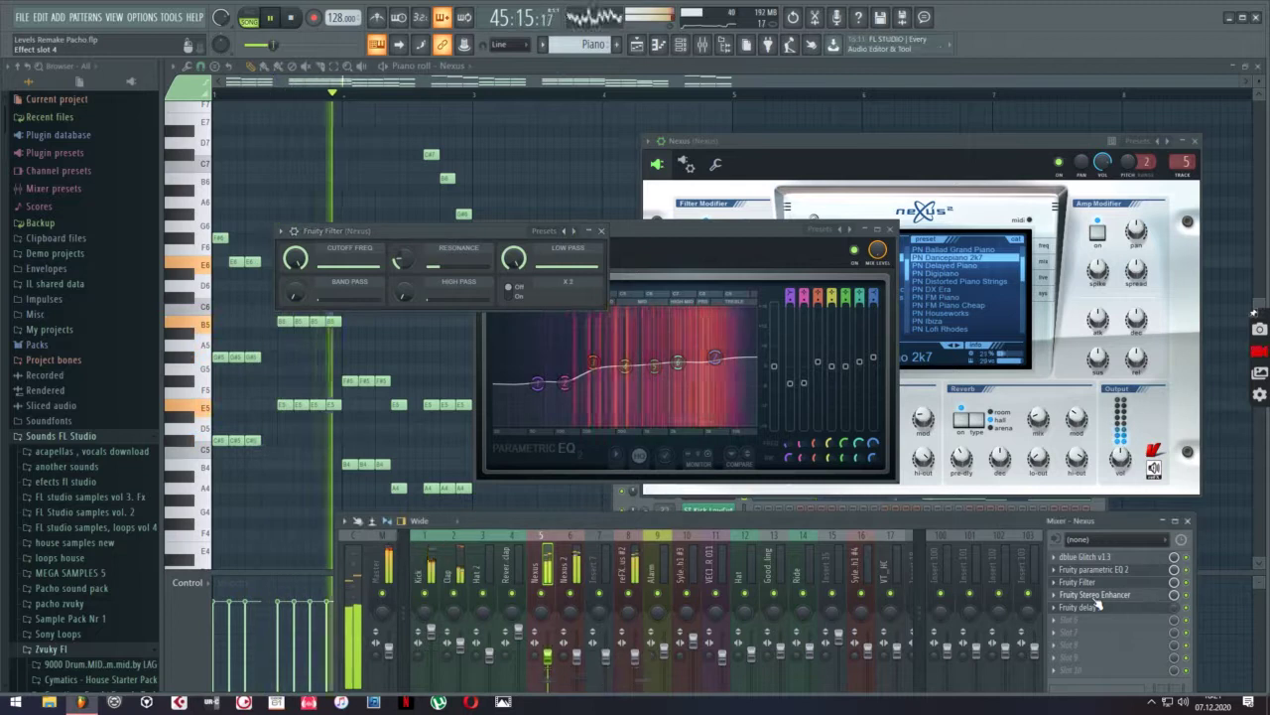
left_click(1096, 595)
left_click(1097, 608)
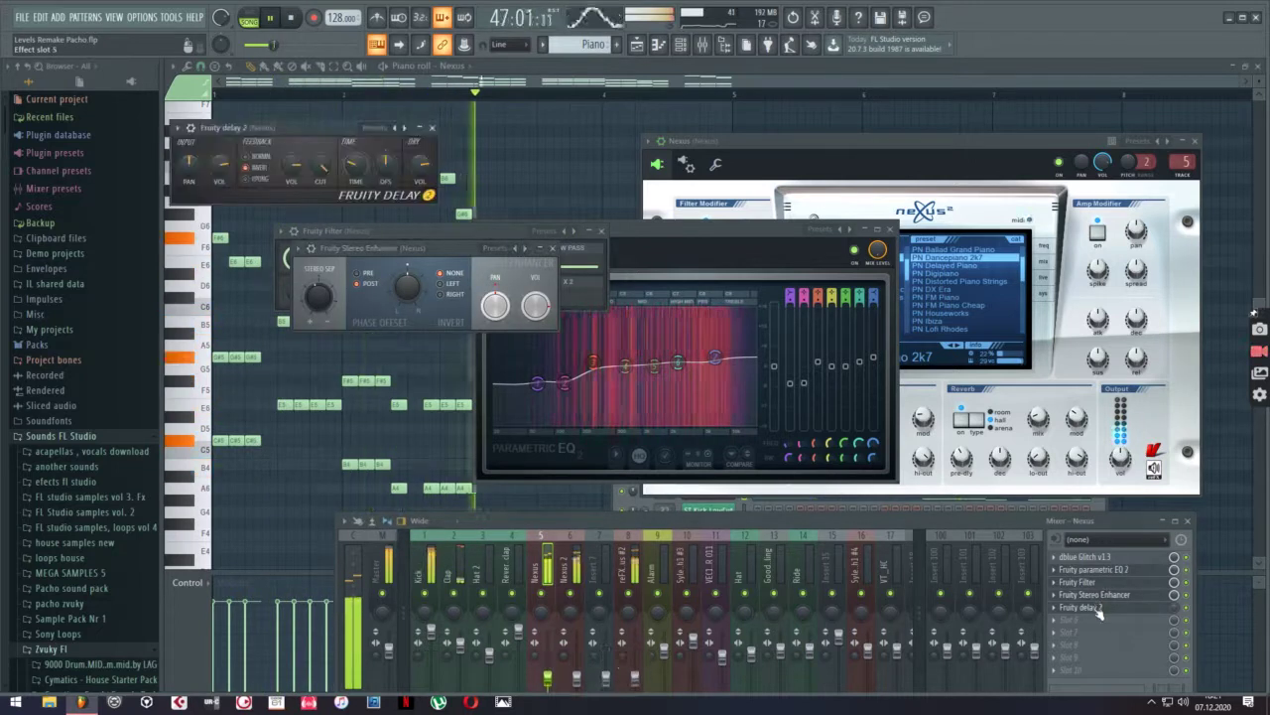
Close the mixer and the Stereo Enhancer, Filter and delay windows, and return to the playlist
left_click(1189, 523)
left_click(552, 247)
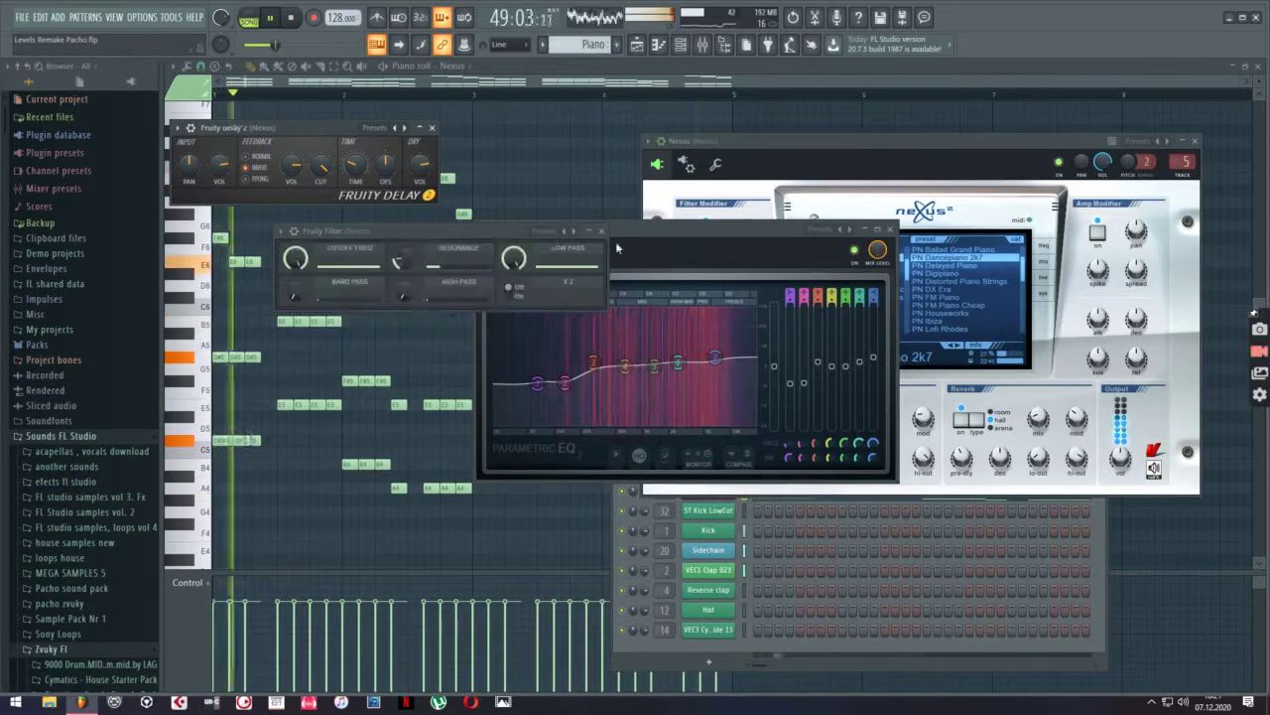
left_click(601, 230)
left_click(432, 127)
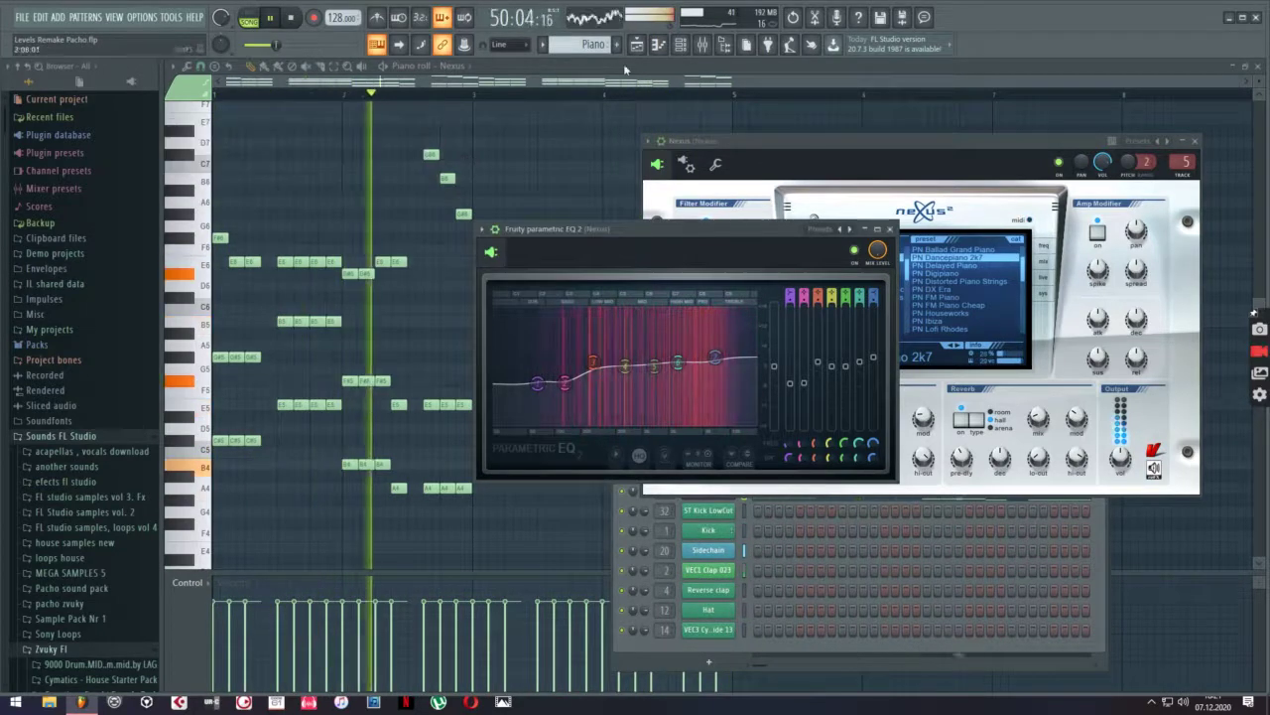
left_click(636, 46)
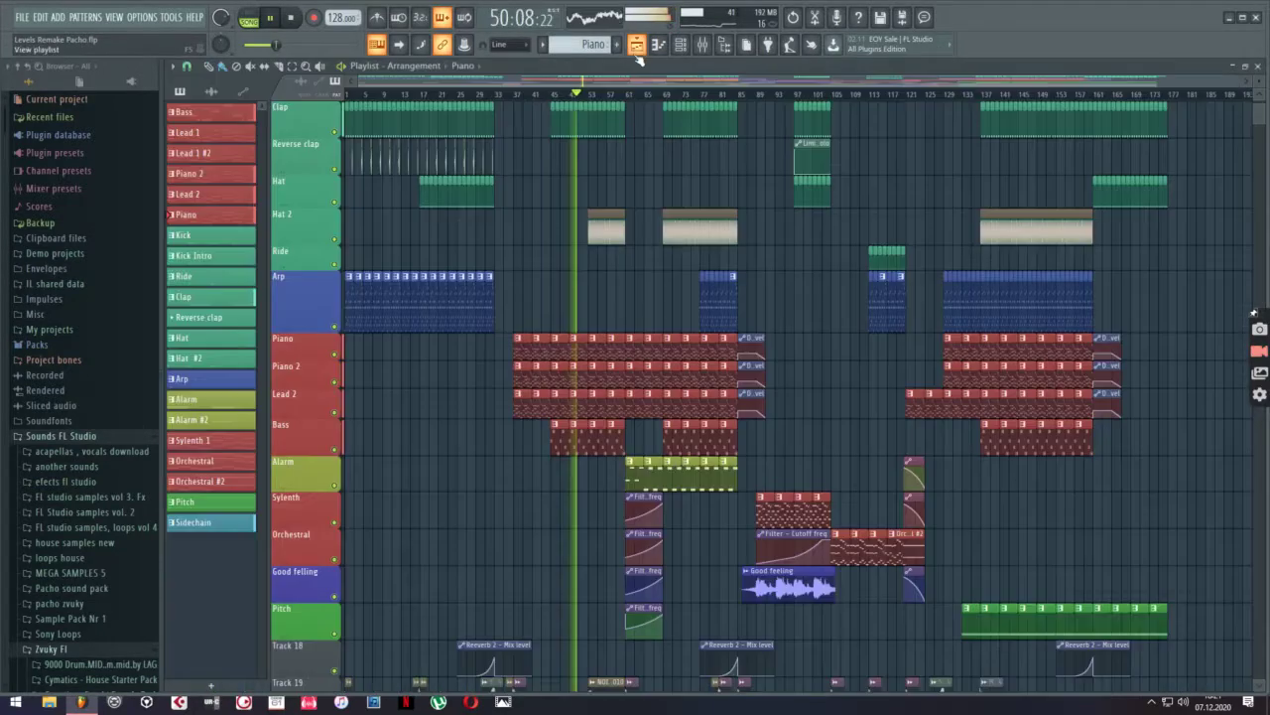
Open the Bass pattern's notes, its reFX Nexus #2 instrument and the mixer to view the bass preset and effects
double_click(576, 443)
key("F6")
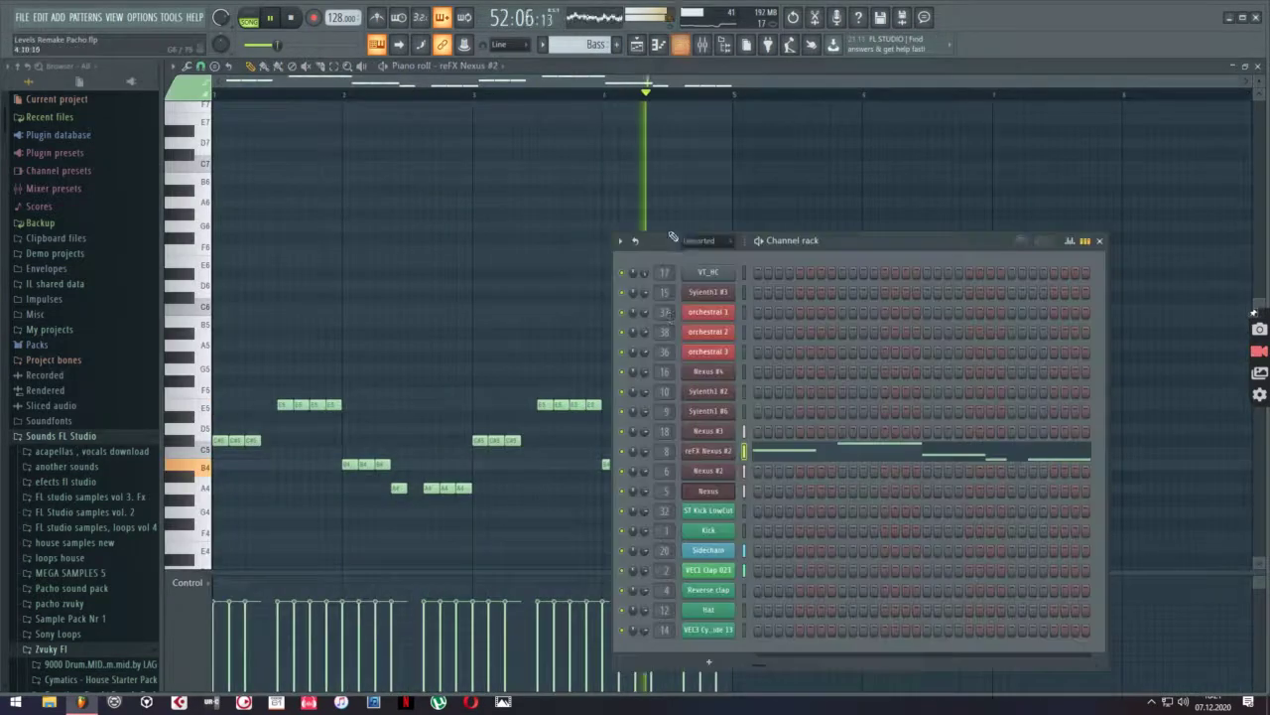
left_click(709, 453)
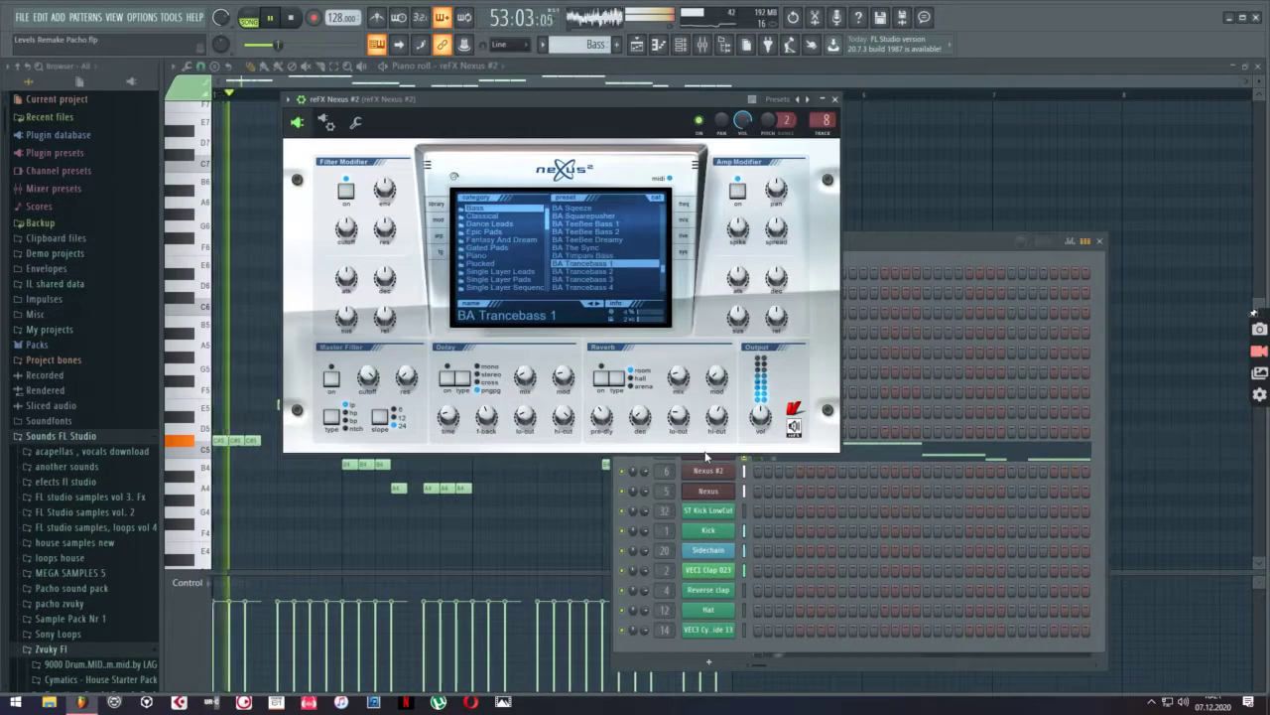
left_click(704, 50)
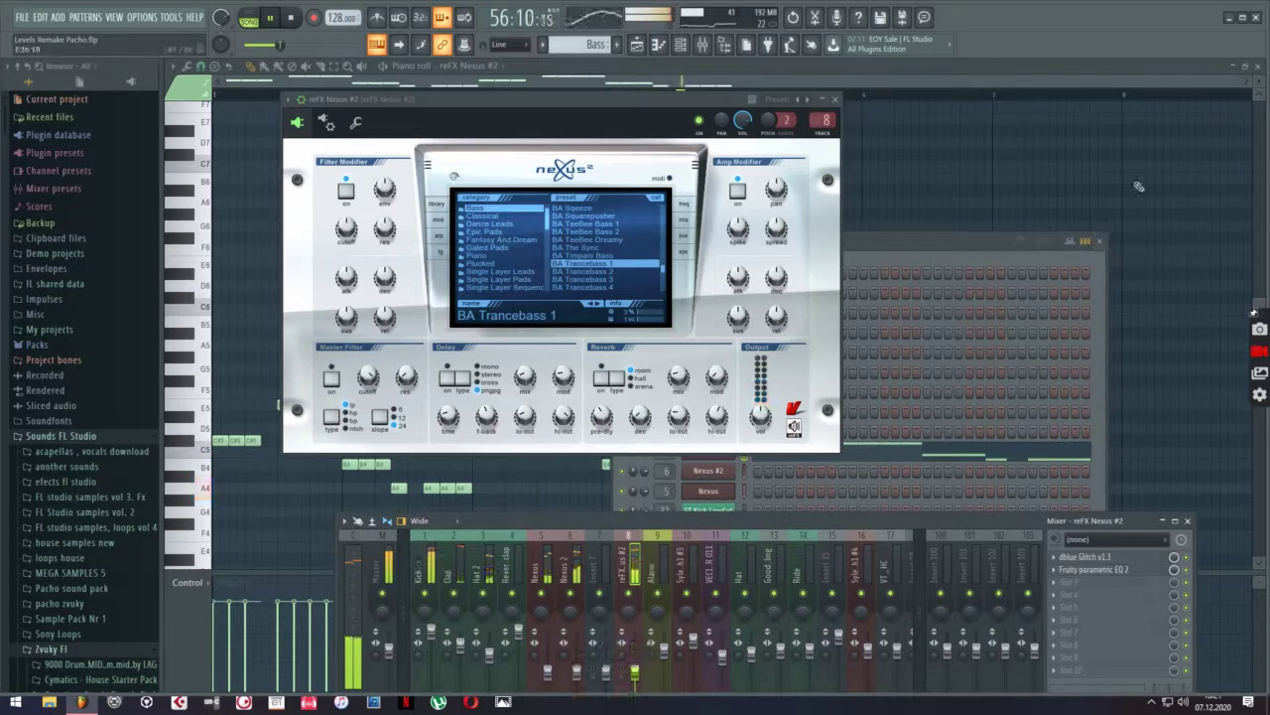
Return to the playlist and close the bass Nexus, channel rack and mixer windows
key("F5")
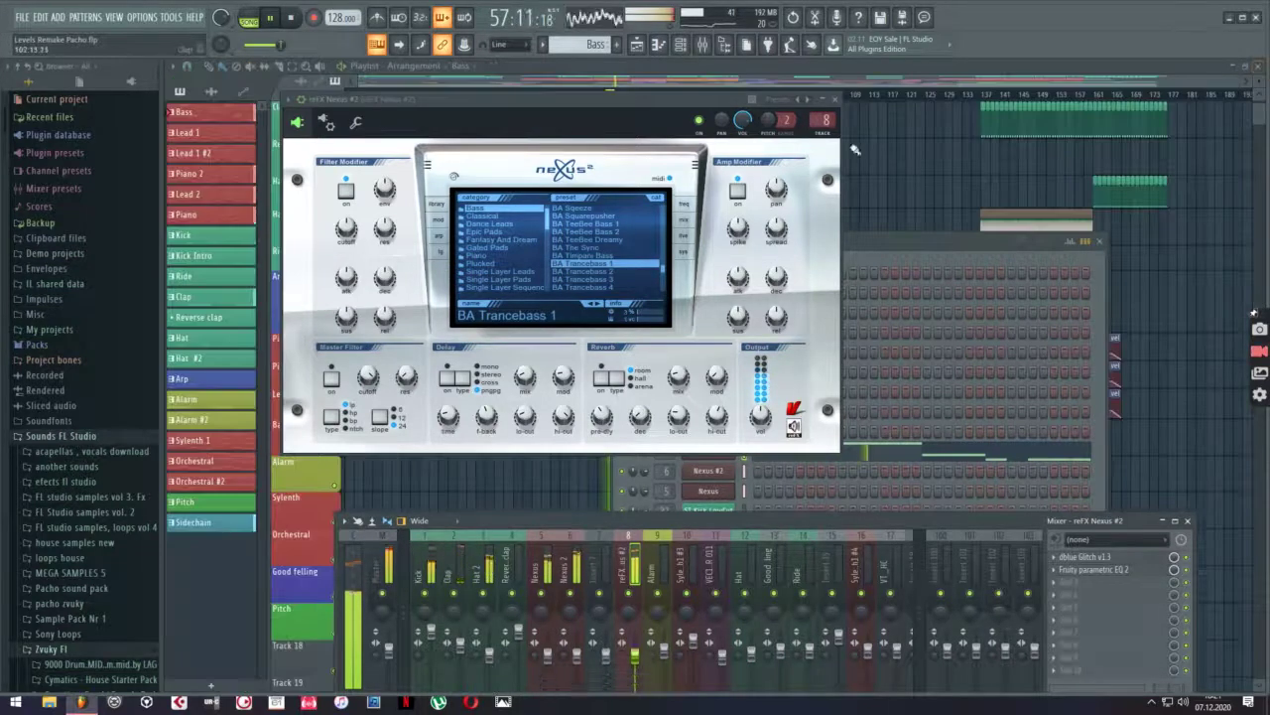
left_click(822, 101)
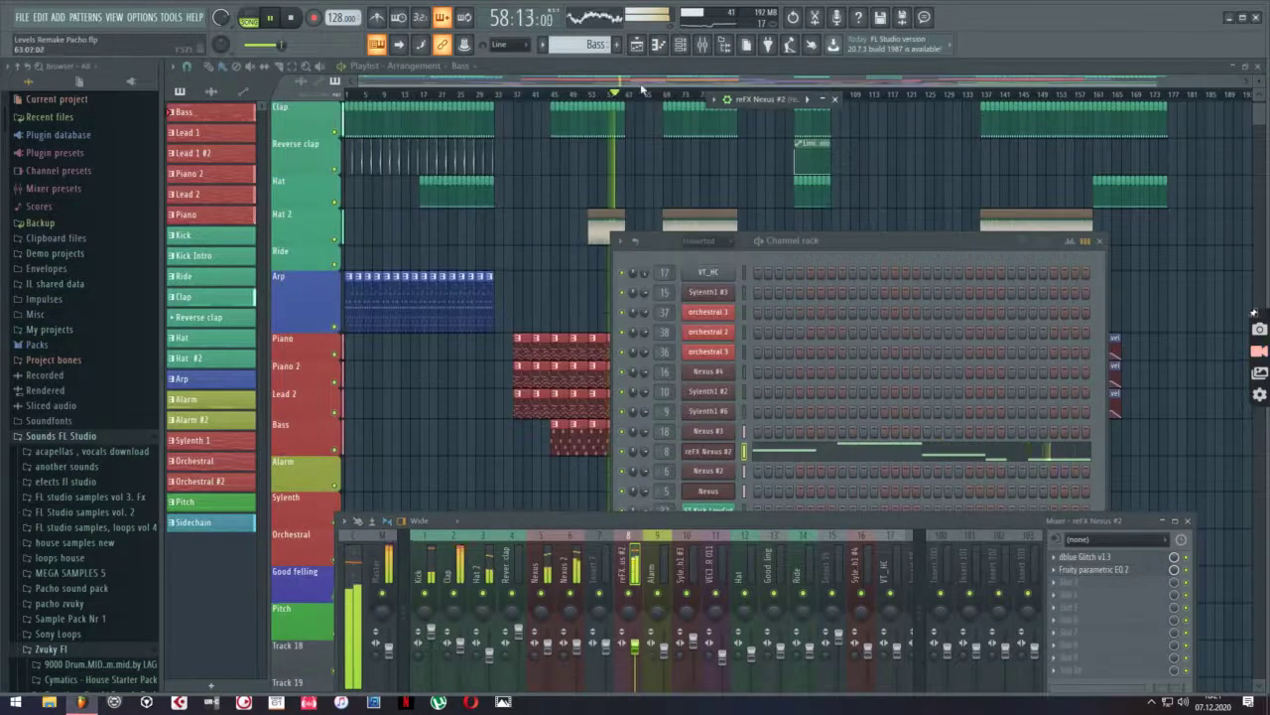
key("F12")
scroll(645, 259, "down", 6)
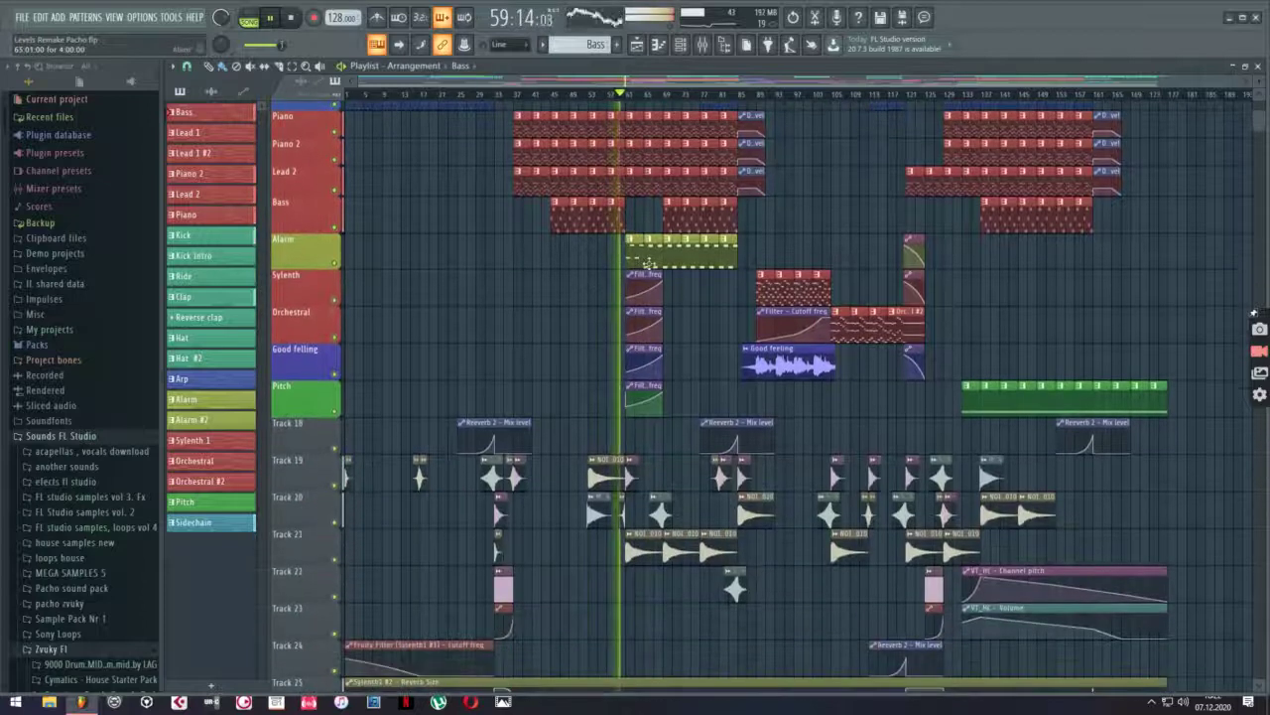
Open the Alarm pattern and display its Sylenth1 #6 notes in the piano roll
double_click(647, 264)
scroll(559, 287, "up", 5)
left_click(680, 46)
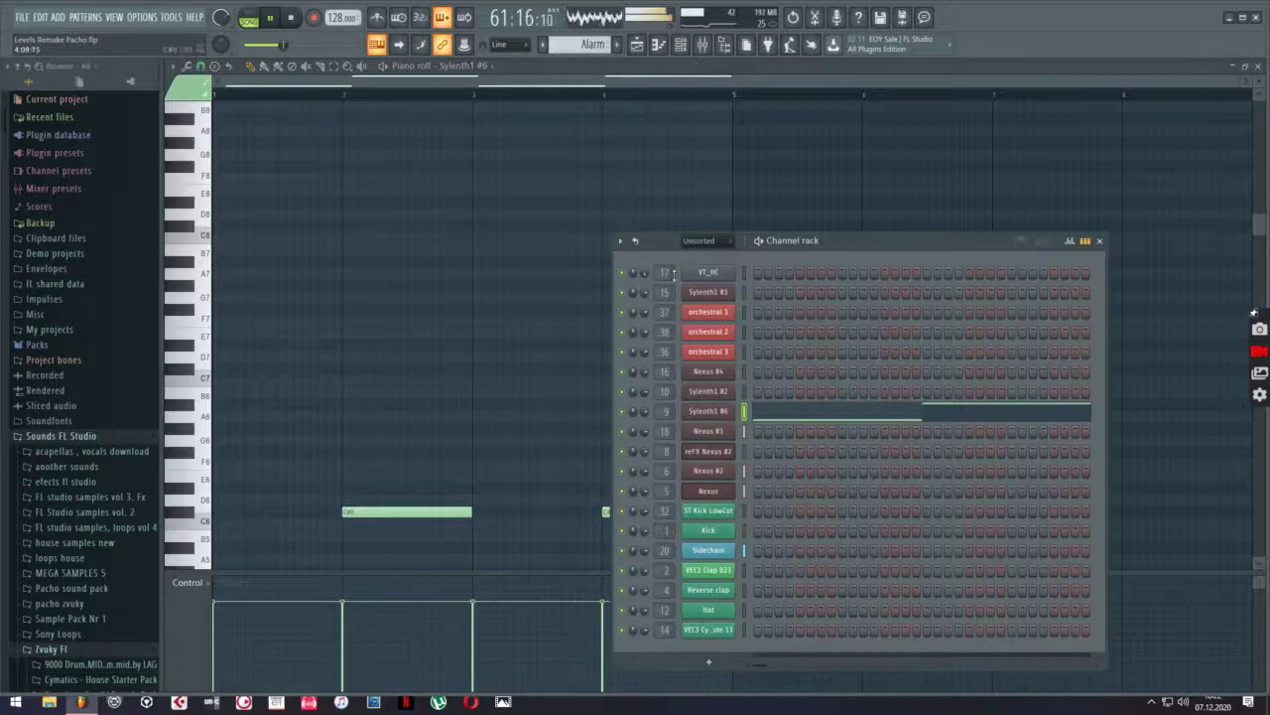
right_click(706, 411)
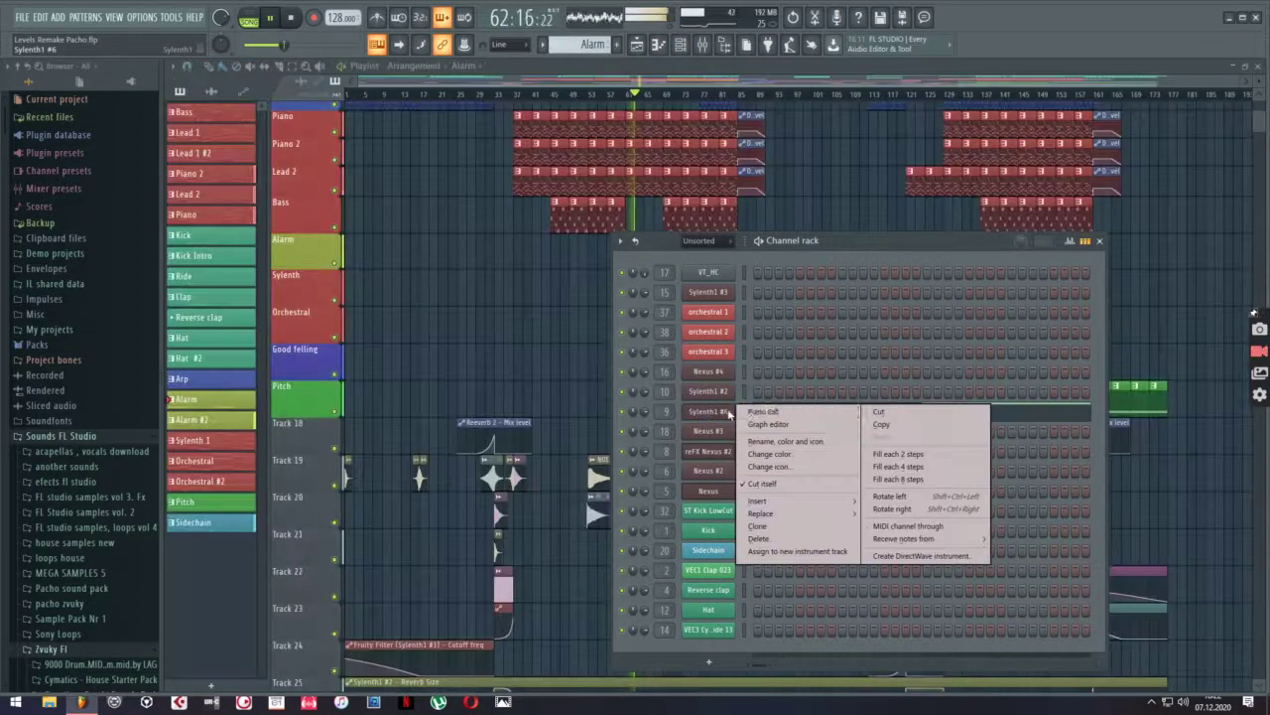
left_click(754, 411)
scroll(641, 383, "down", 4)
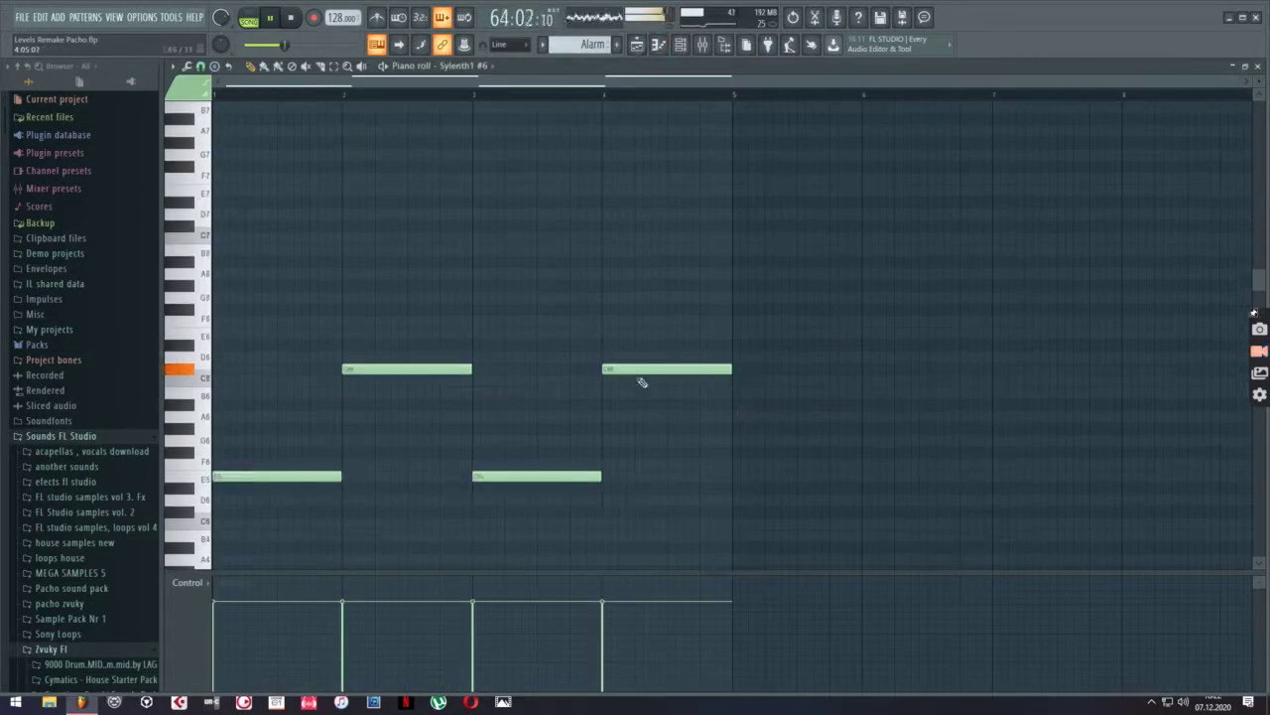
Open the Alarm pattern's Sylenth1 #6 instrument, view its Part A and Part B settings, and close it
left_click(681, 45)
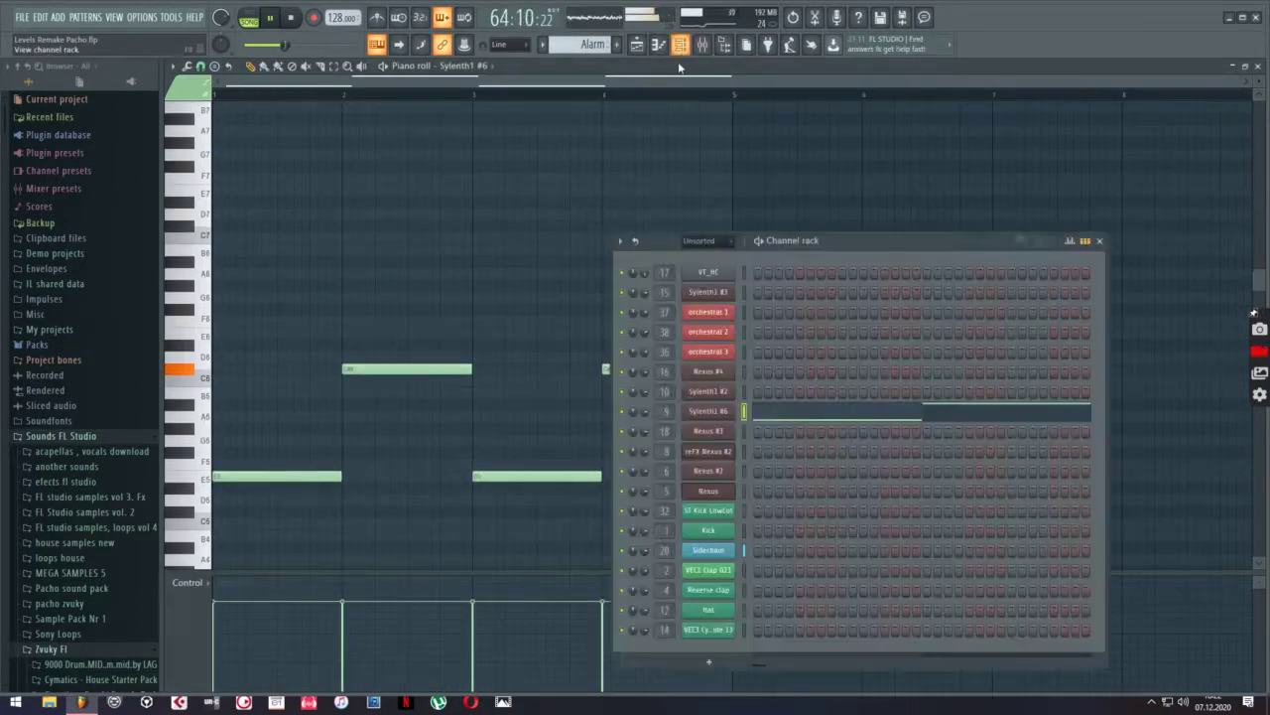
left_click(720, 413)
left_click_drag(562, 72, 909, 125)
left_click(826, 158)
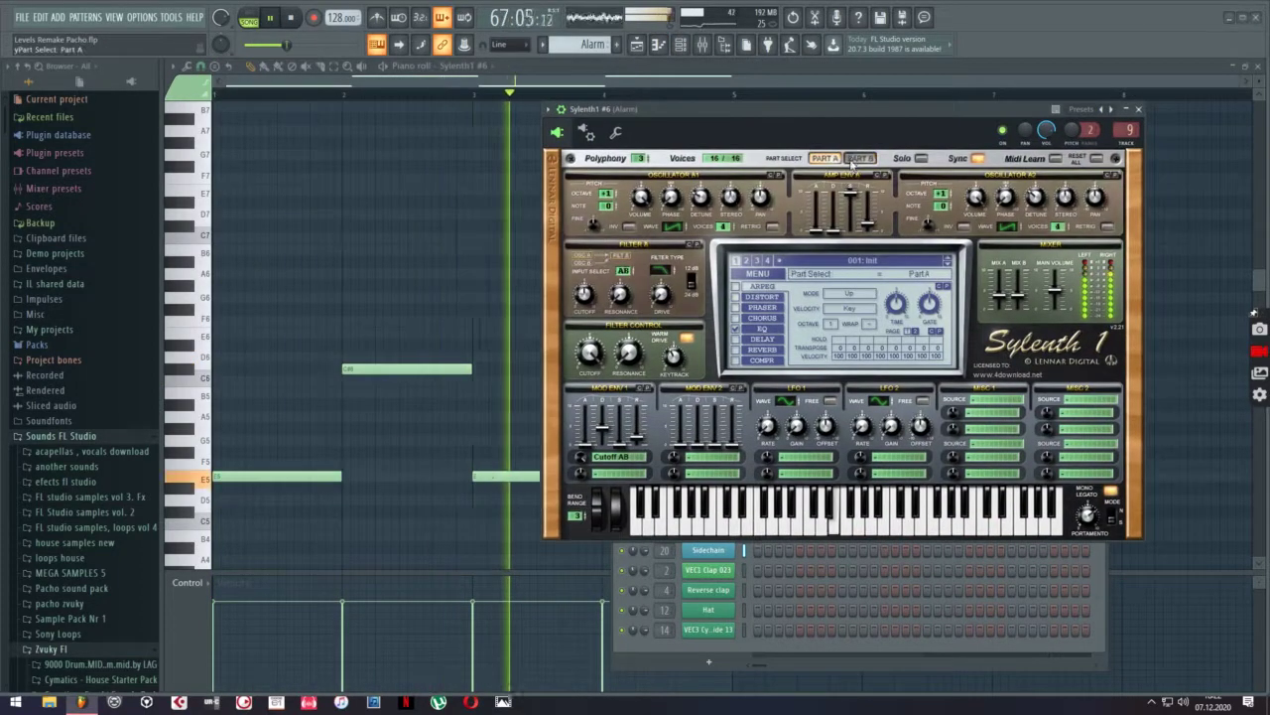
left_click(858, 158)
left_click(1140, 109)
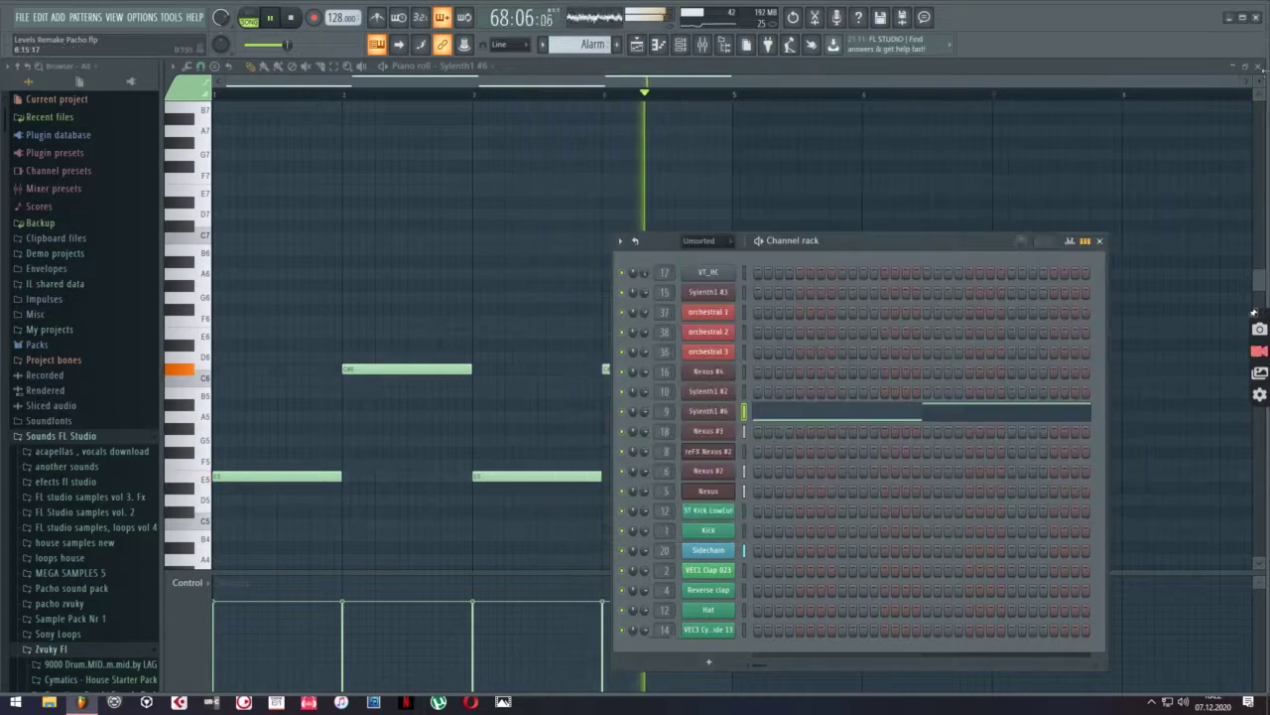
Return to the playlist, look over its tracks and close the channel rack
key("F5")
left_click_drag(895, 238, 1078, 275)
scroll(707, 423, "down", 5)
scroll(707, 424, "down", 3)
scroll(705, 422, "up", 8)
scroll(703, 419, "up", 1)
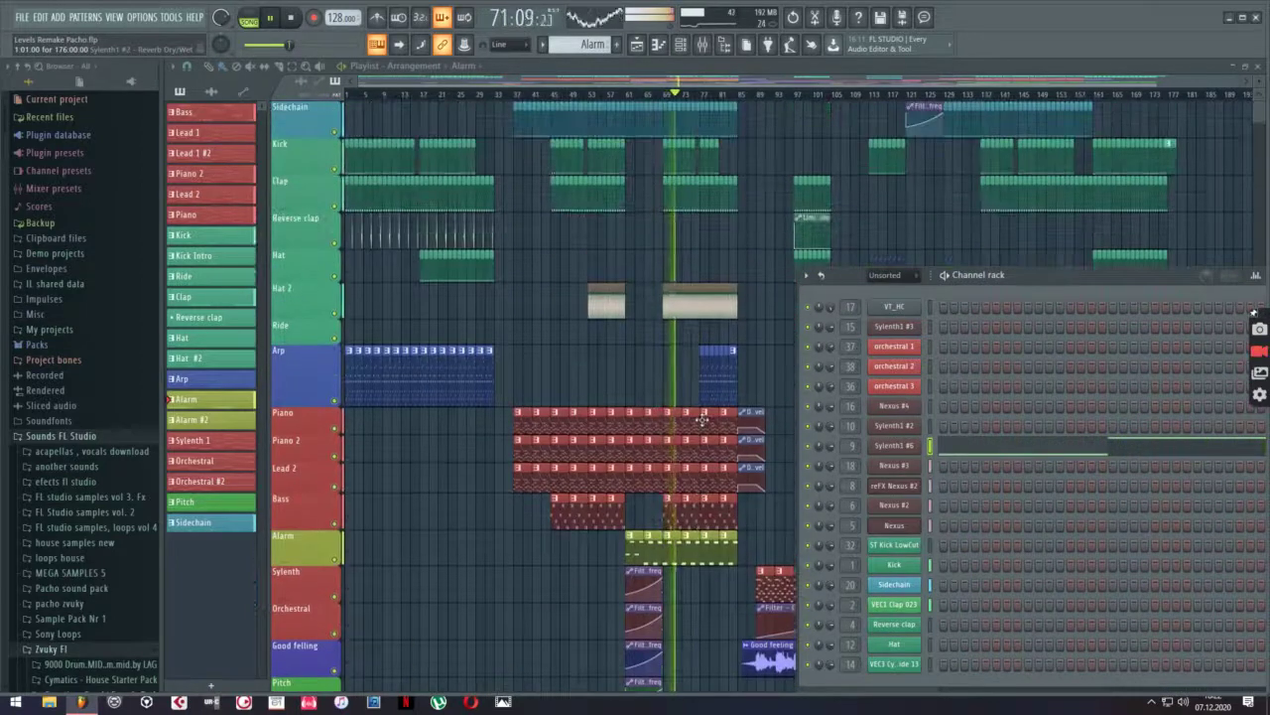
left_click_drag(1092, 278, 933, 372)
left_click(1047, 364)
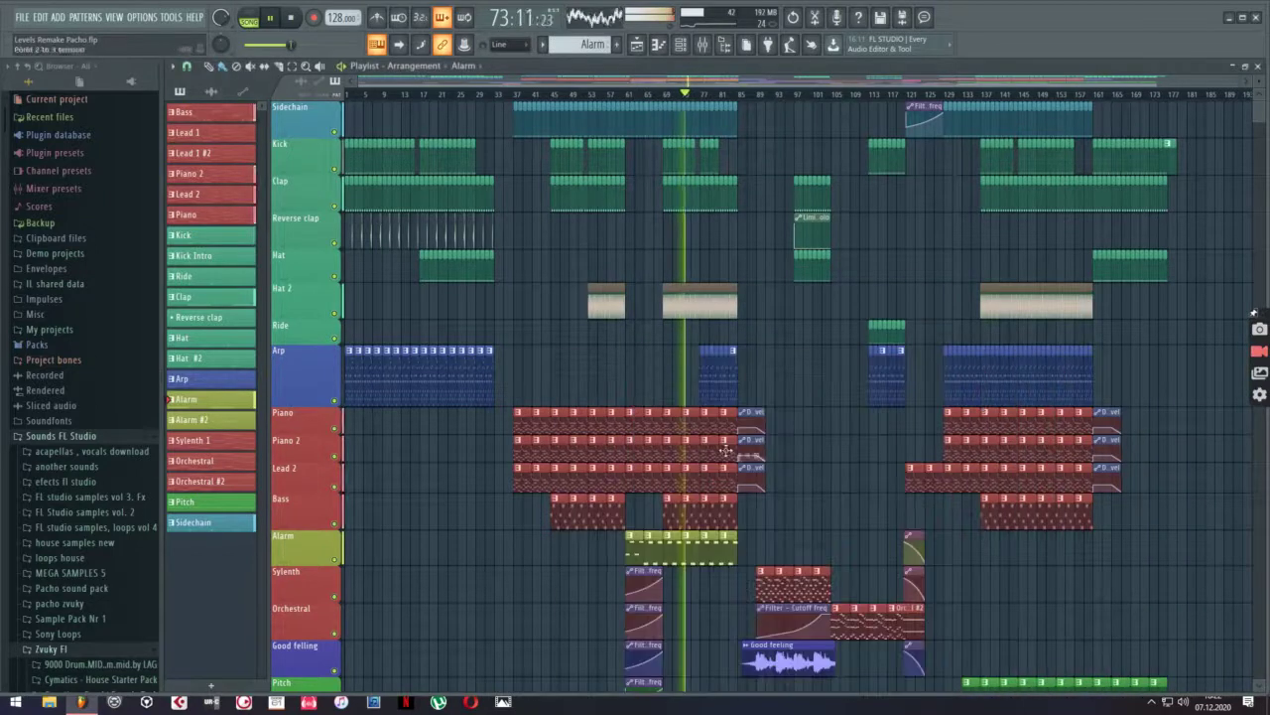
Examine the playlist clips closely around the Arp entry and the following Sylenth 1 and Good feeling section
scroll(718, 421, "up", 5)
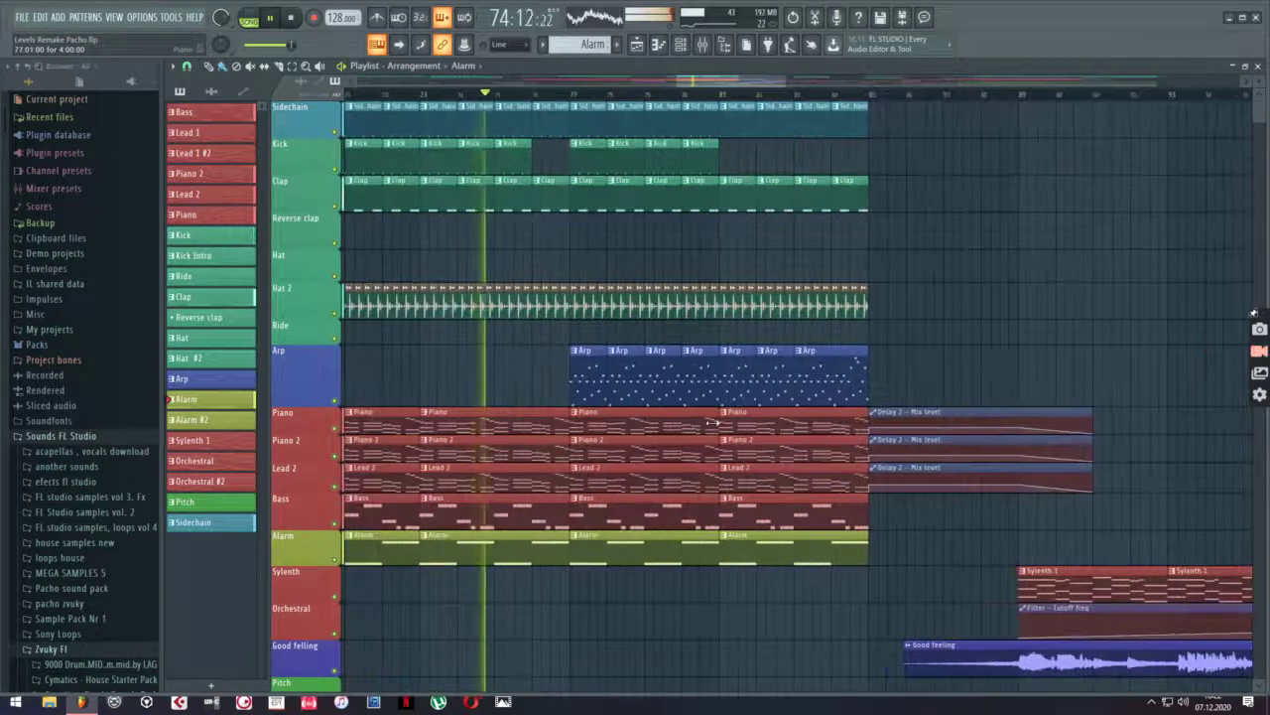
scroll(638, 466, "up", 3)
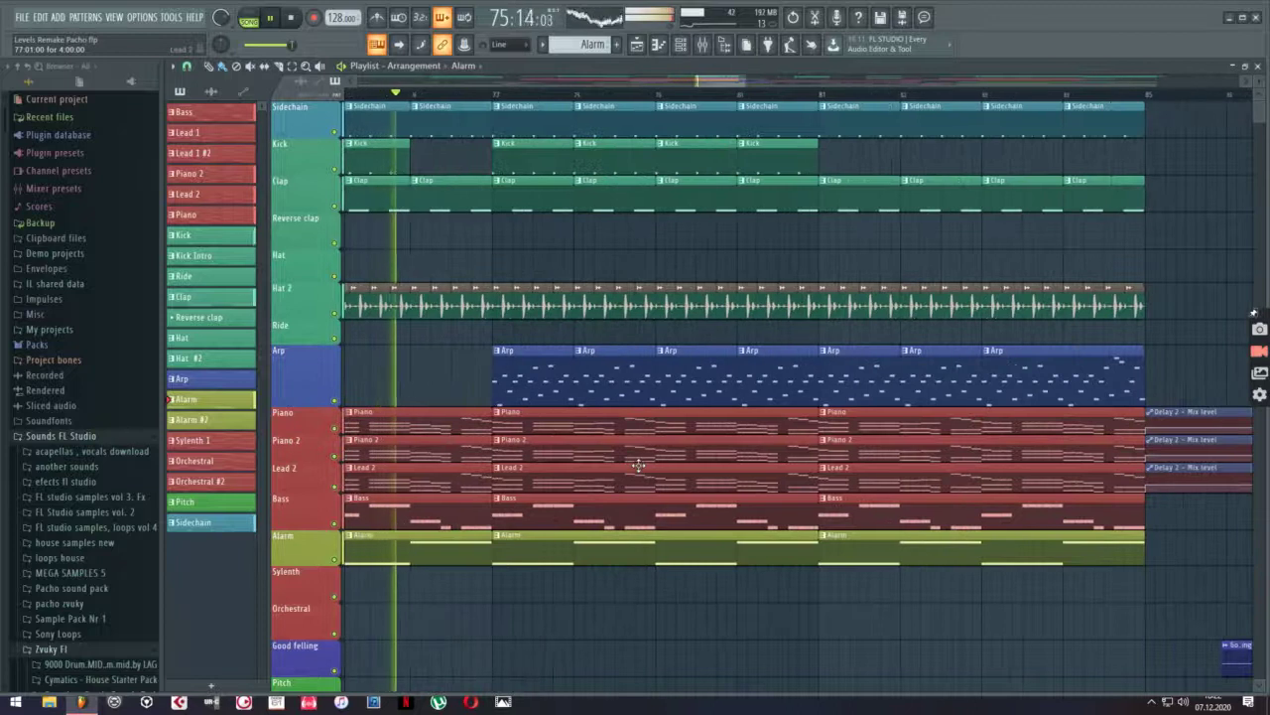
scroll(708, 526, "down", 3)
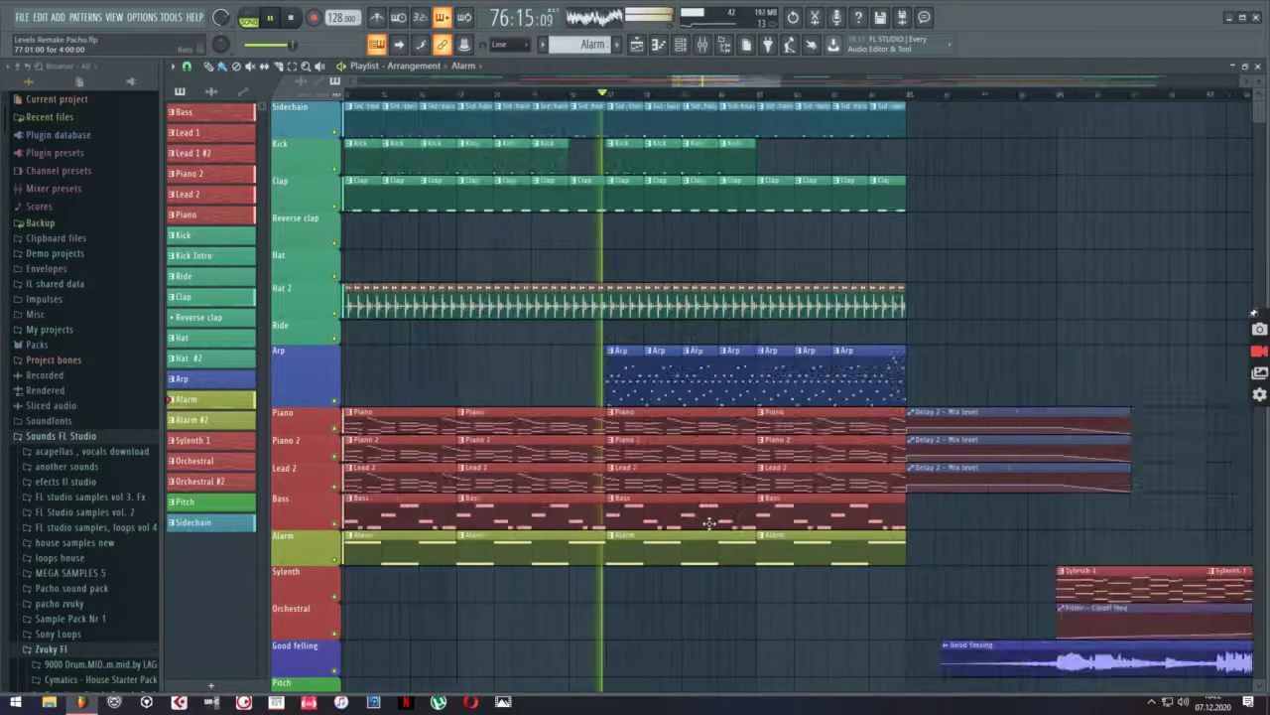
scroll(890, 529, "down", 10)
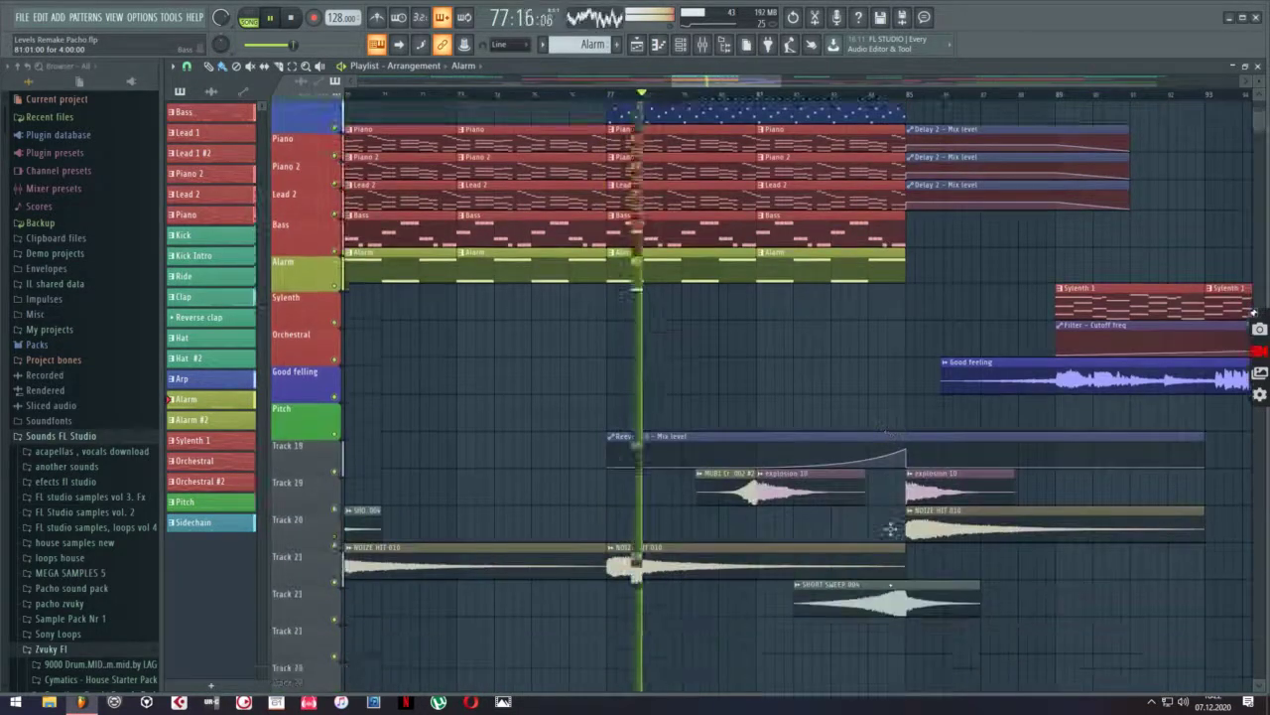
scroll(891, 529, "up", 10)
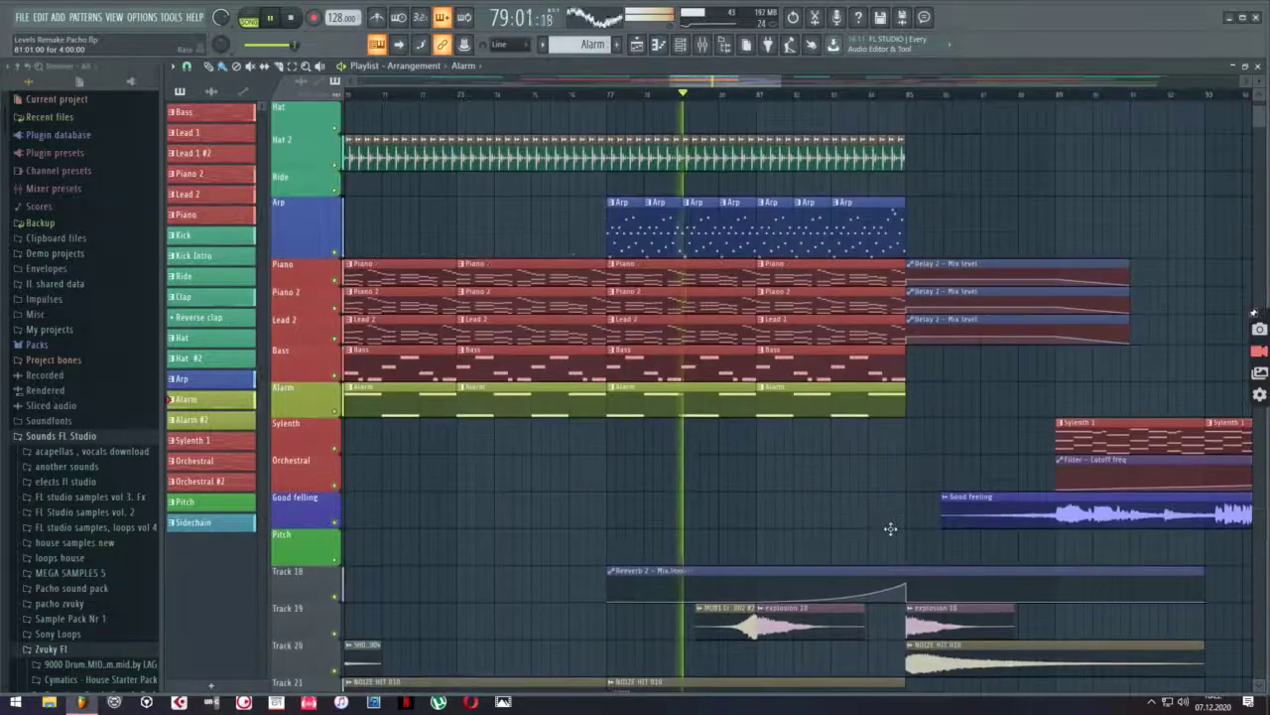
scroll(785, 80, "down", 4)
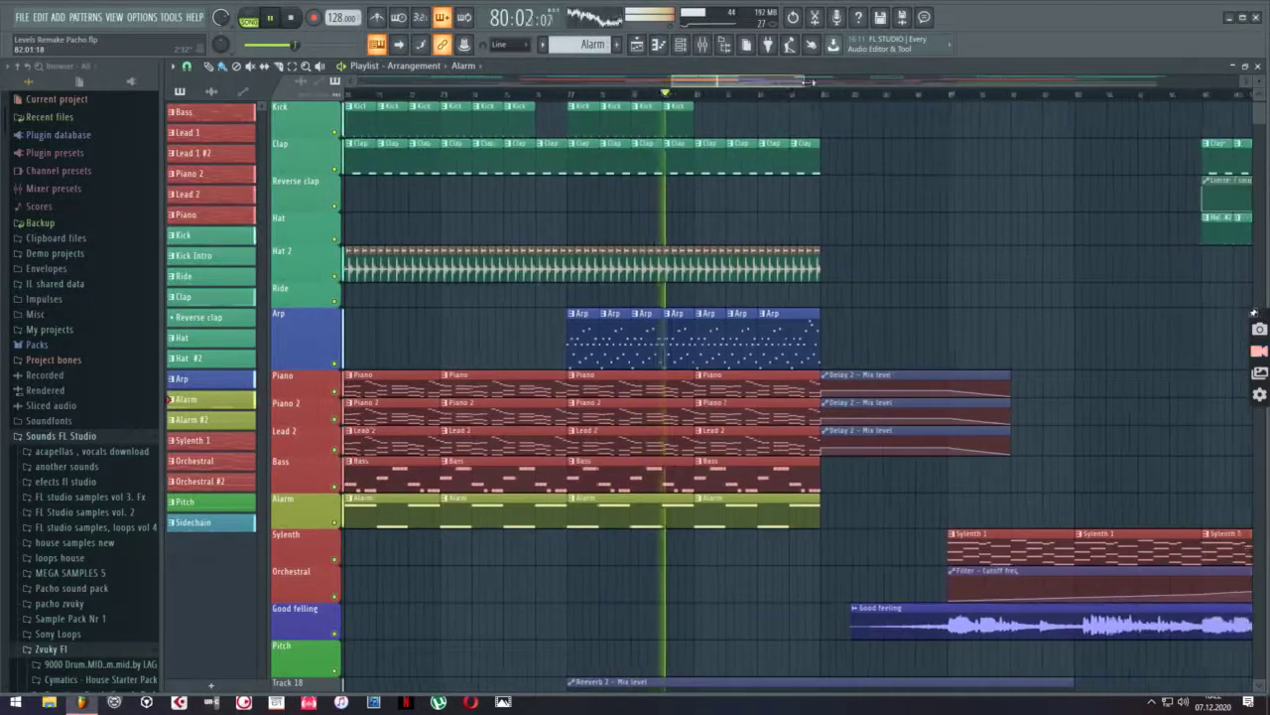
scroll(789, 90, "down", 2)
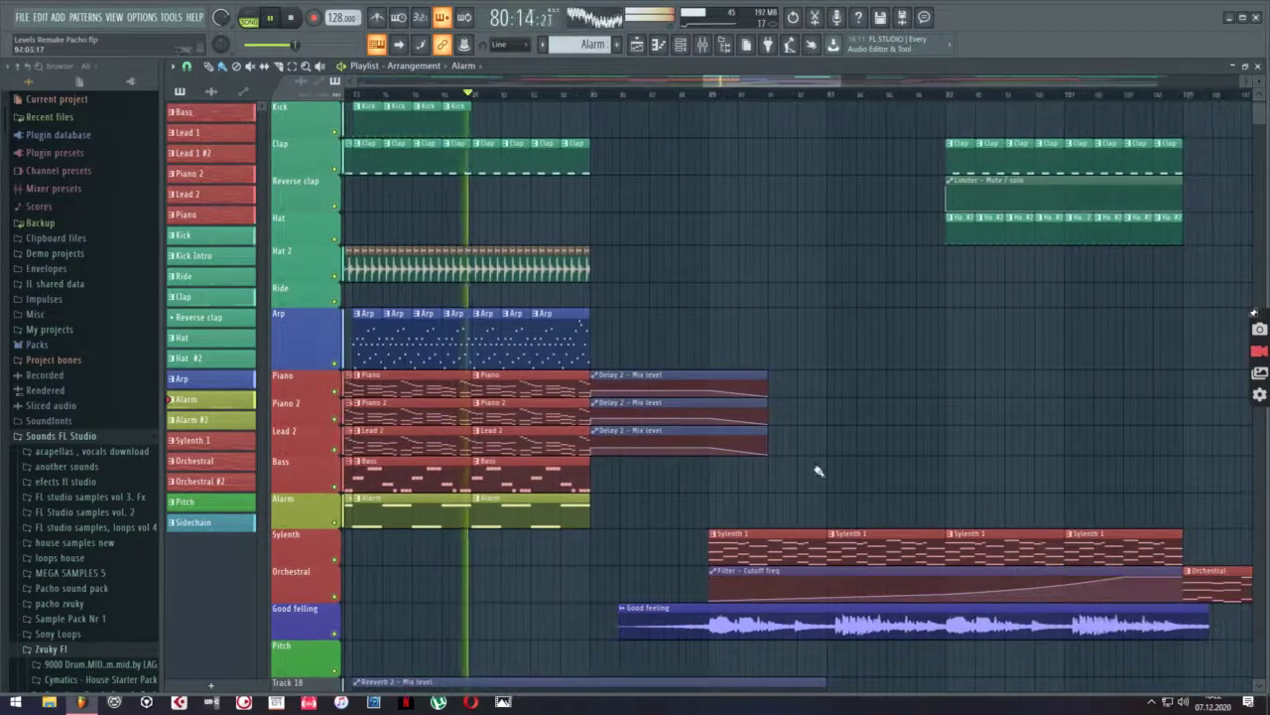
Open the Sylenth 1 pattern's notes and its Nexus #4 instrument, and reduce the piano roll to a smaller window
double_click(787, 551)
scroll(687, 441, "left", 2)
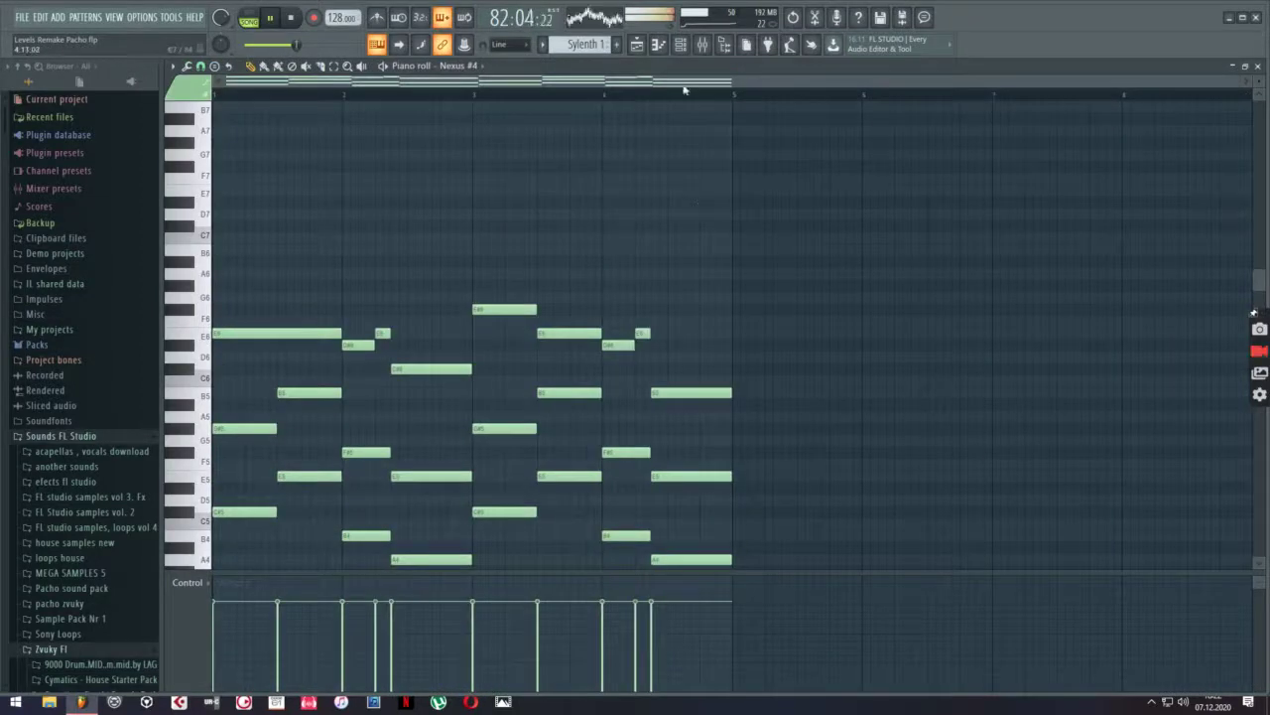
left_click(682, 49)
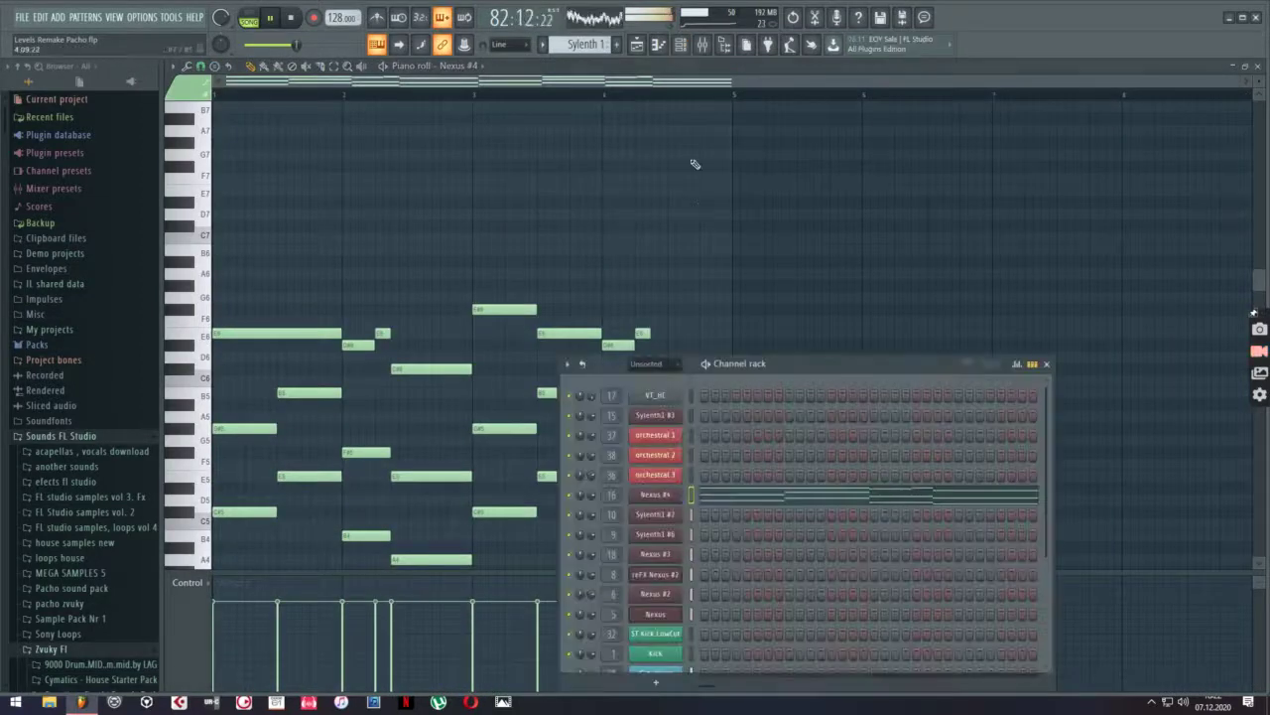
left_click(673, 496)
left_click(1245, 66)
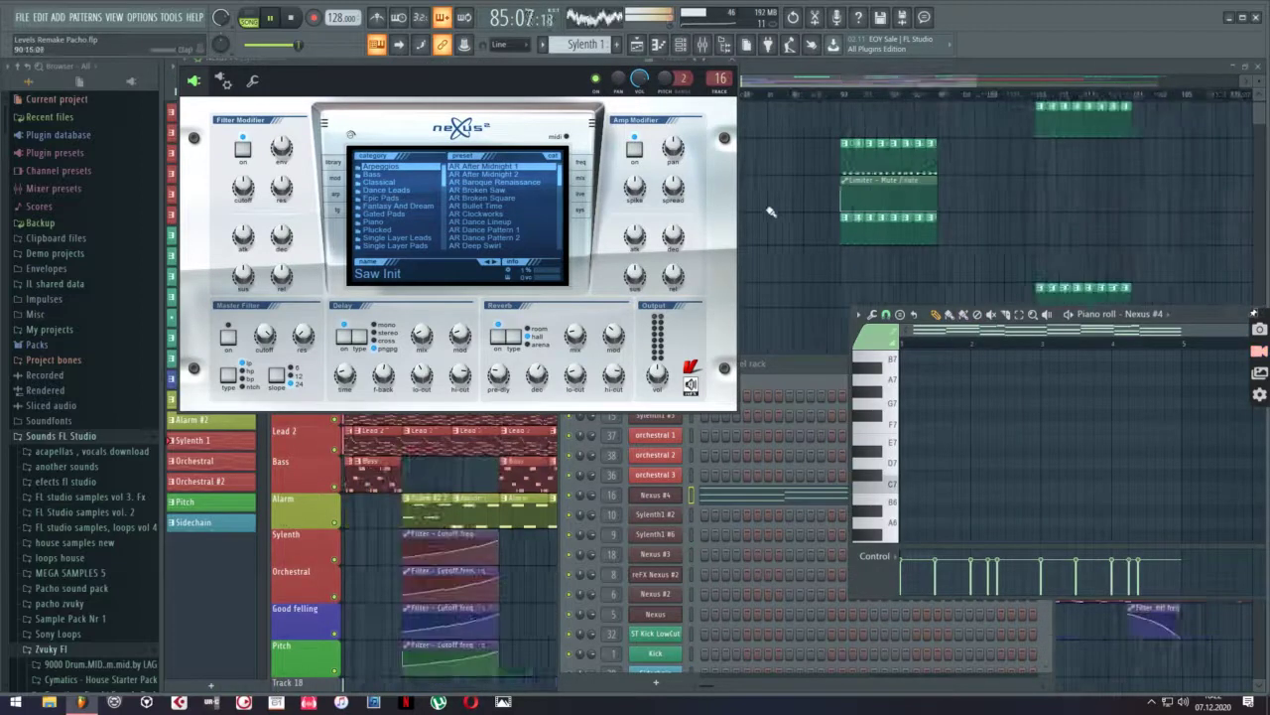
Move the channel rack out of the way and bring the Nexus #4 notes into view beside the instrument
left_click_drag(802, 368, 715, 647)
scroll(1007, 478, "up", 2)
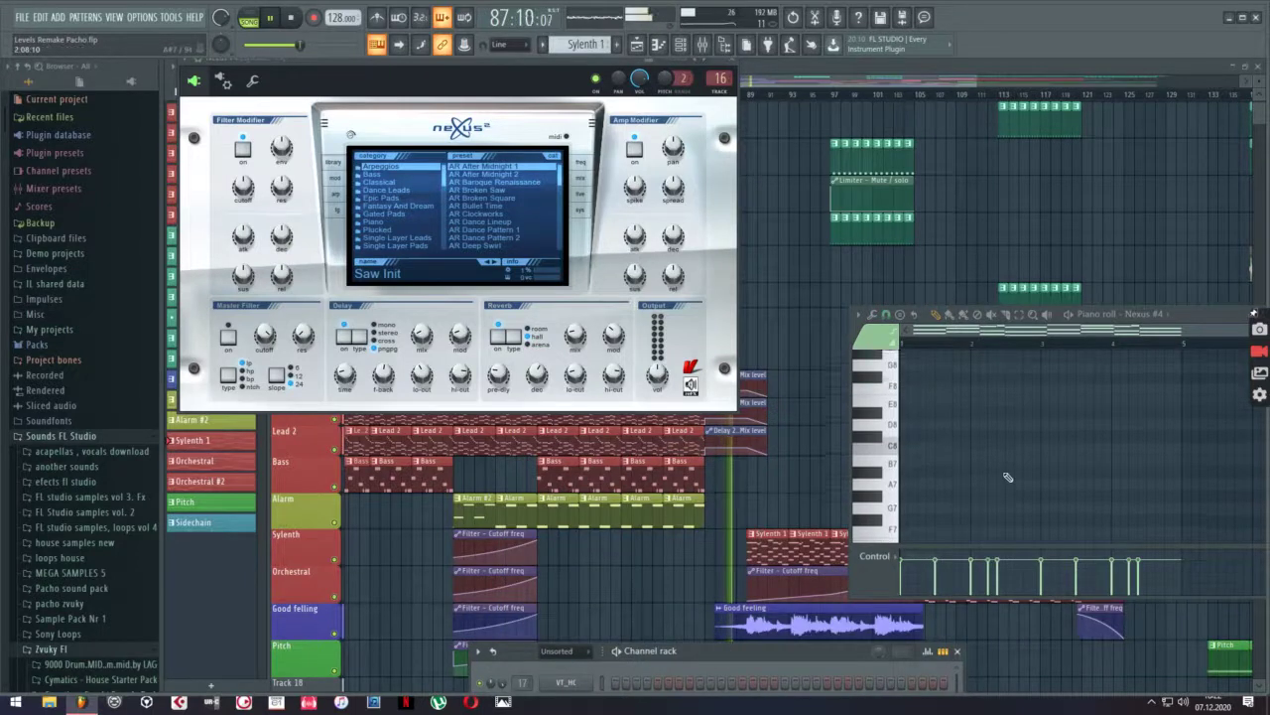
scroll(1007, 477, "down", 8)
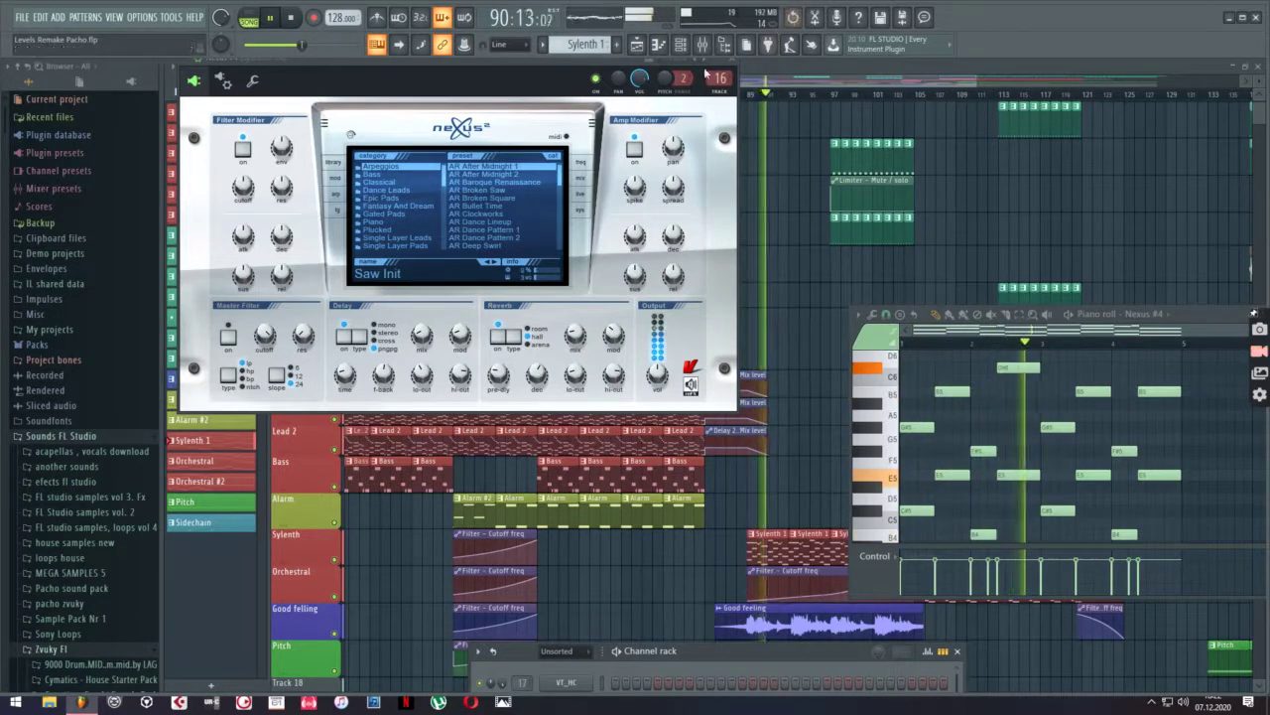
Show the mixer to view the Nexus #4 channel's effects, and close its piano roll and instrument windows
left_click(701, 44)
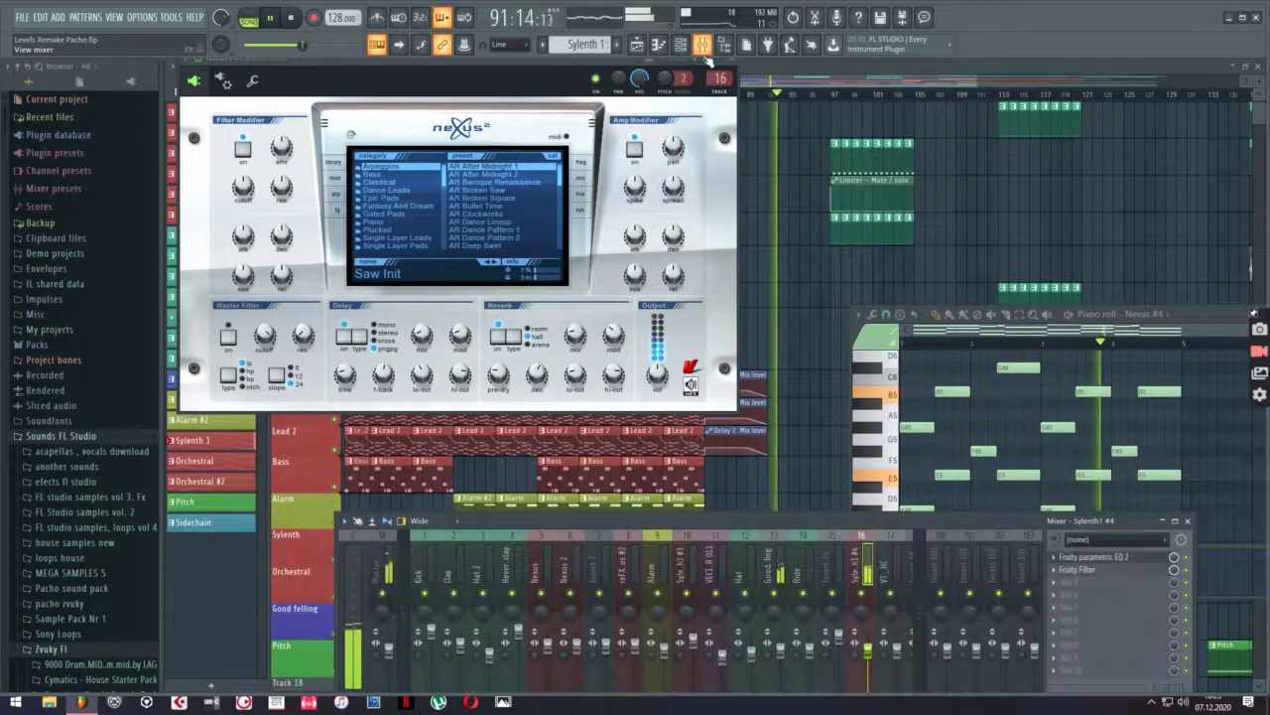
mouse_move(776, 533)
left_mouse_down()
mouse_move(775, 496)
mouse_move(776, 555)
left_mouse_up()
left_click_drag(1169, 330, 741, 278)
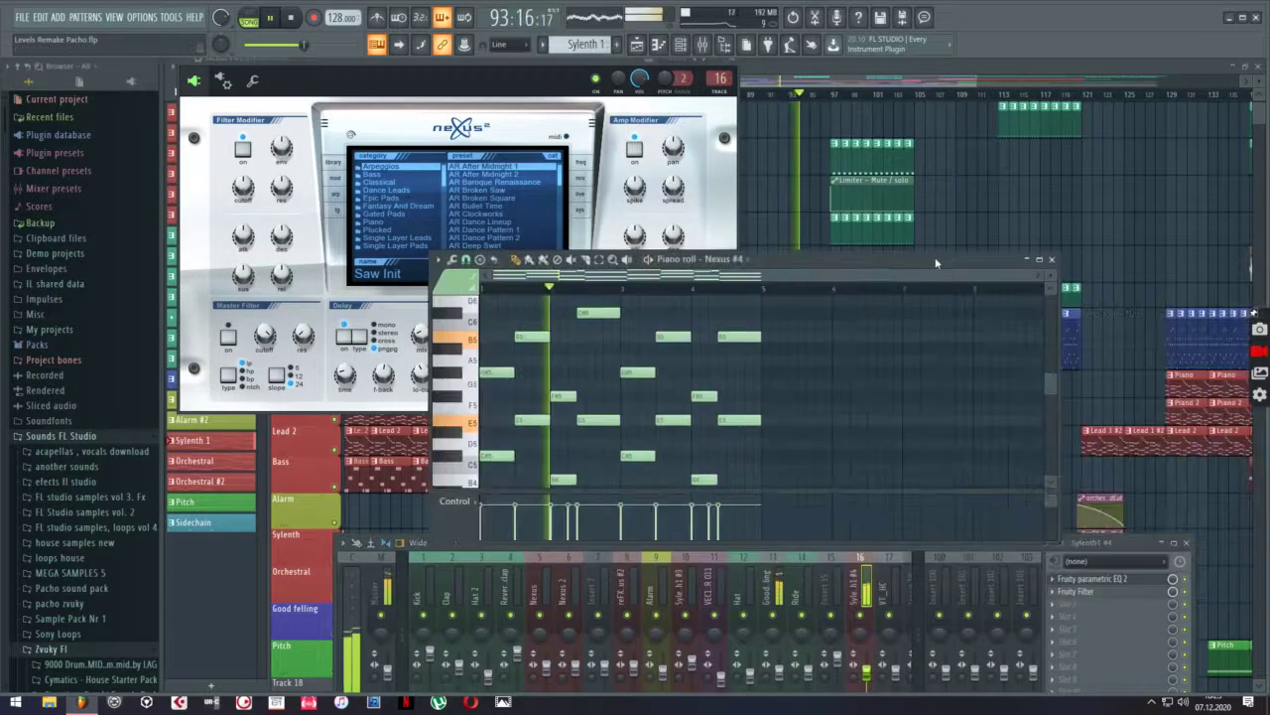
left_click(1055, 268)
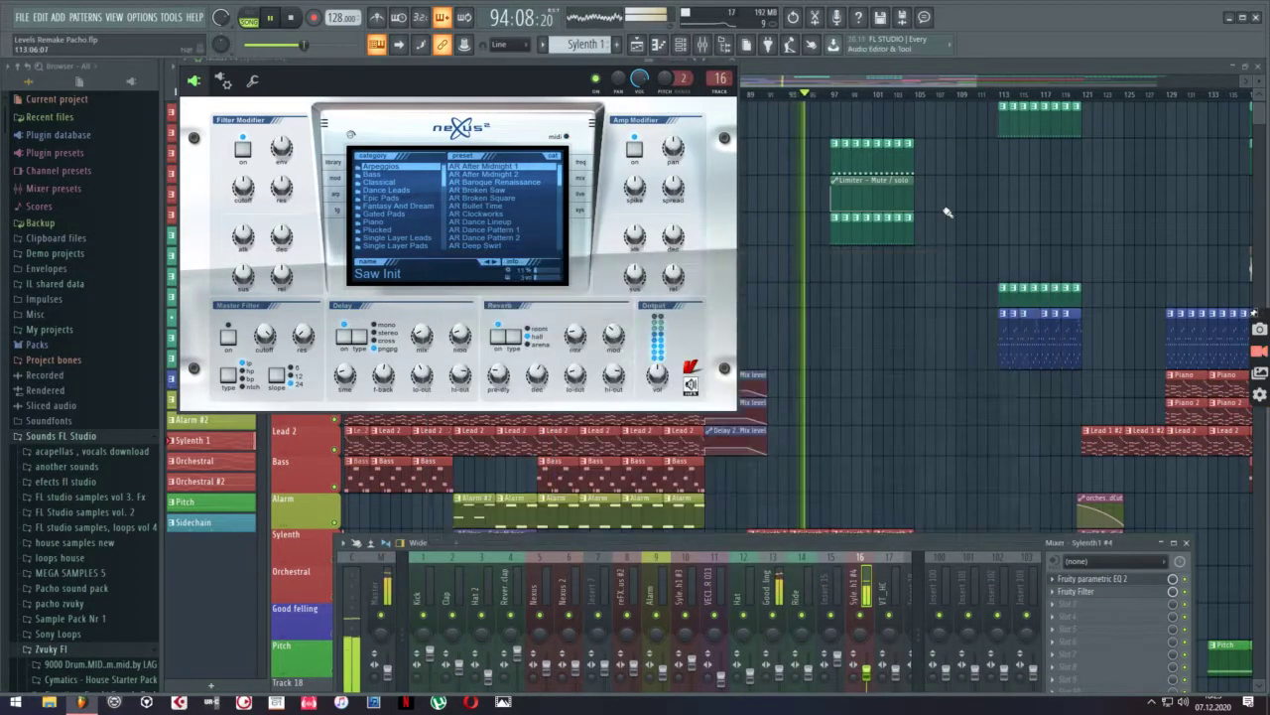
left_click(735, 66)
scroll(794, 302, "down", 7)
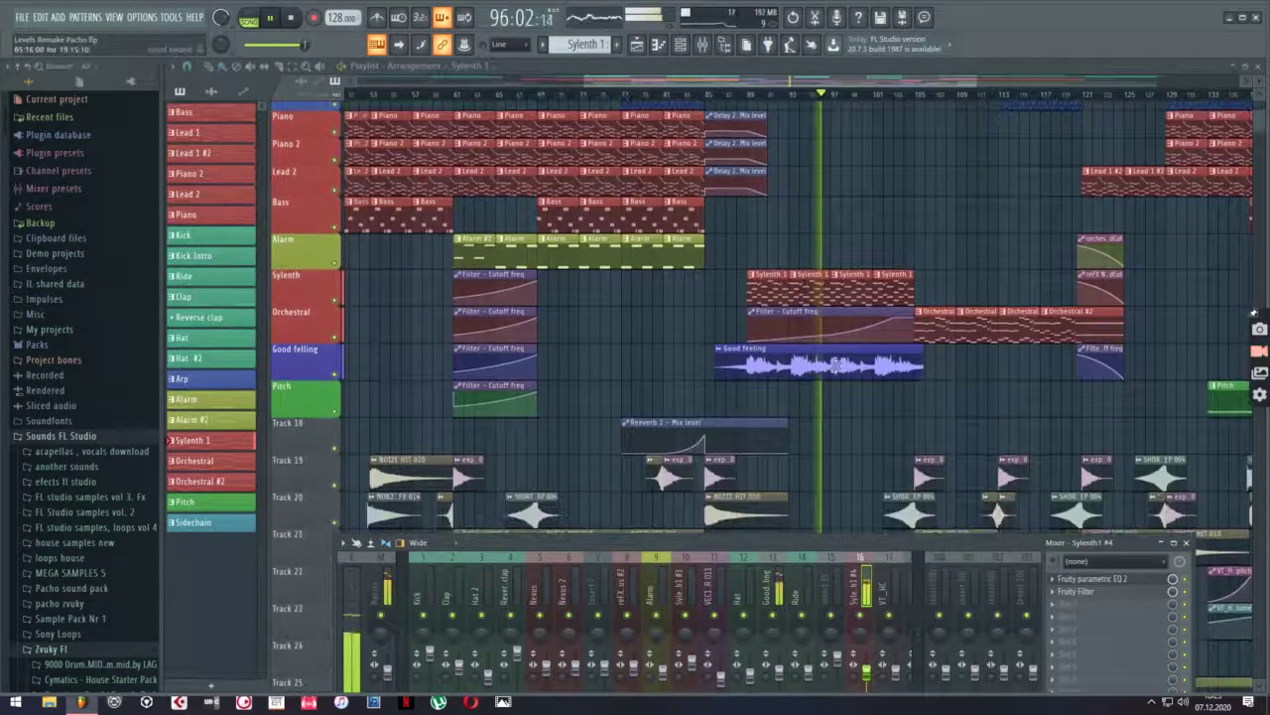
Open the Orchestral pattern and view the notes of its orchestral 1 and orchestral 2 channels
double_click(935, 330)
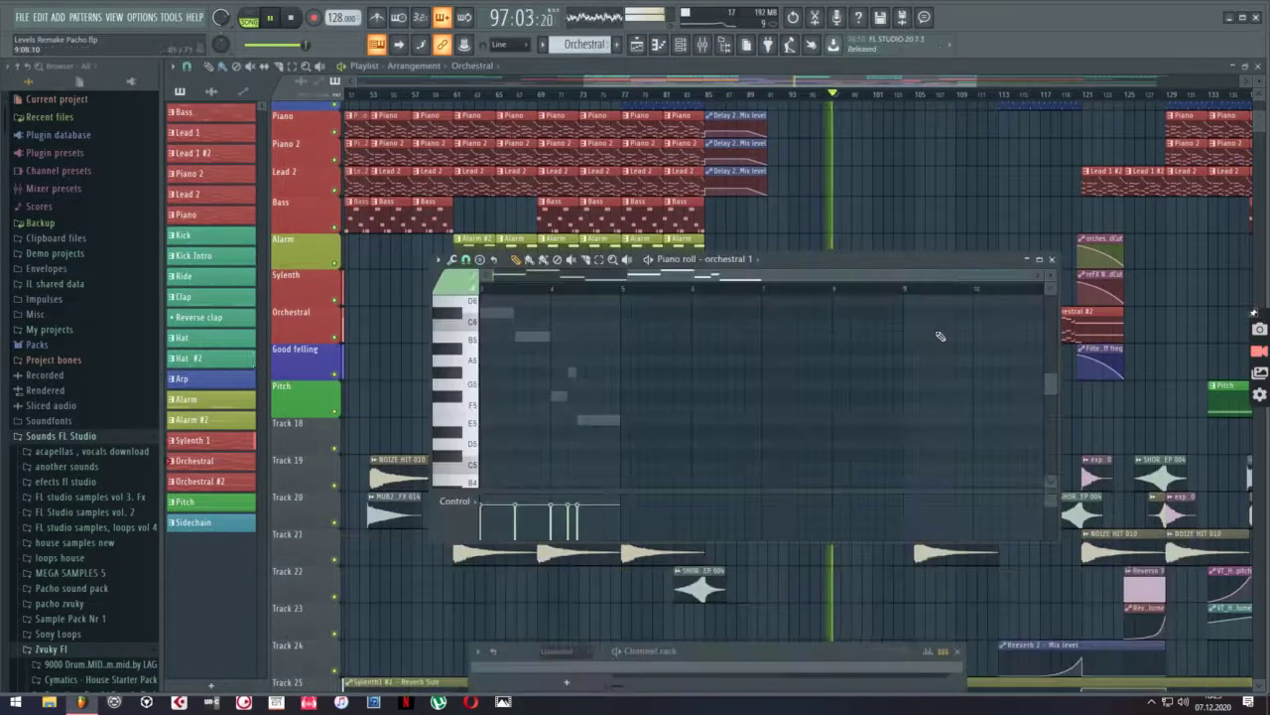
scroll(678, 384, "down", 4)
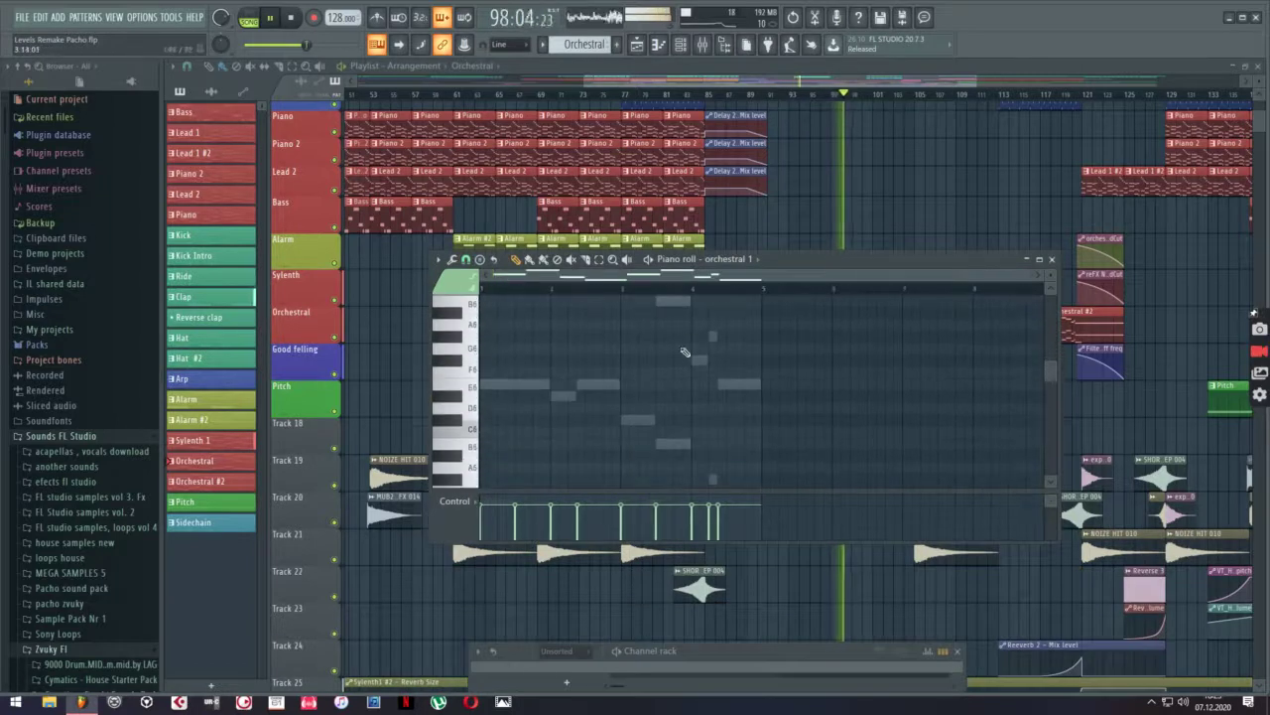
left_click(705, 259)
left_click(752, 506)
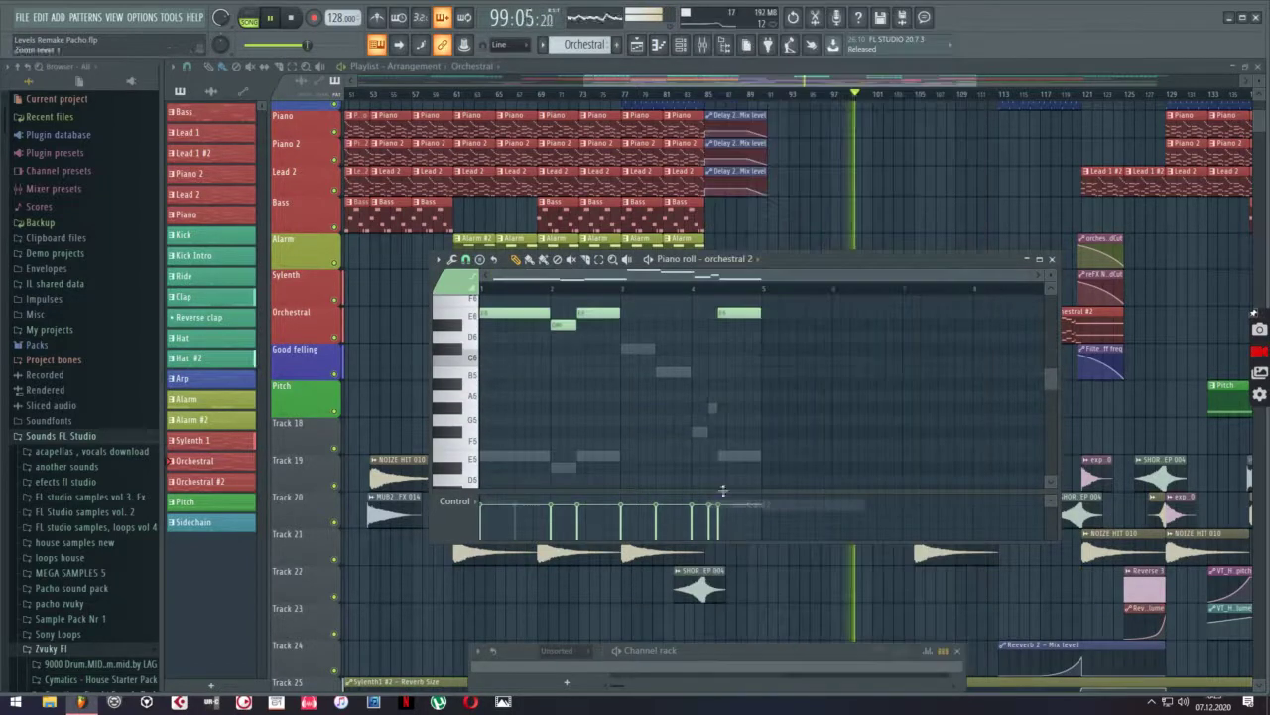
scroll(655, 415, "up", 6)
scroll(655, 415, "down", 3)
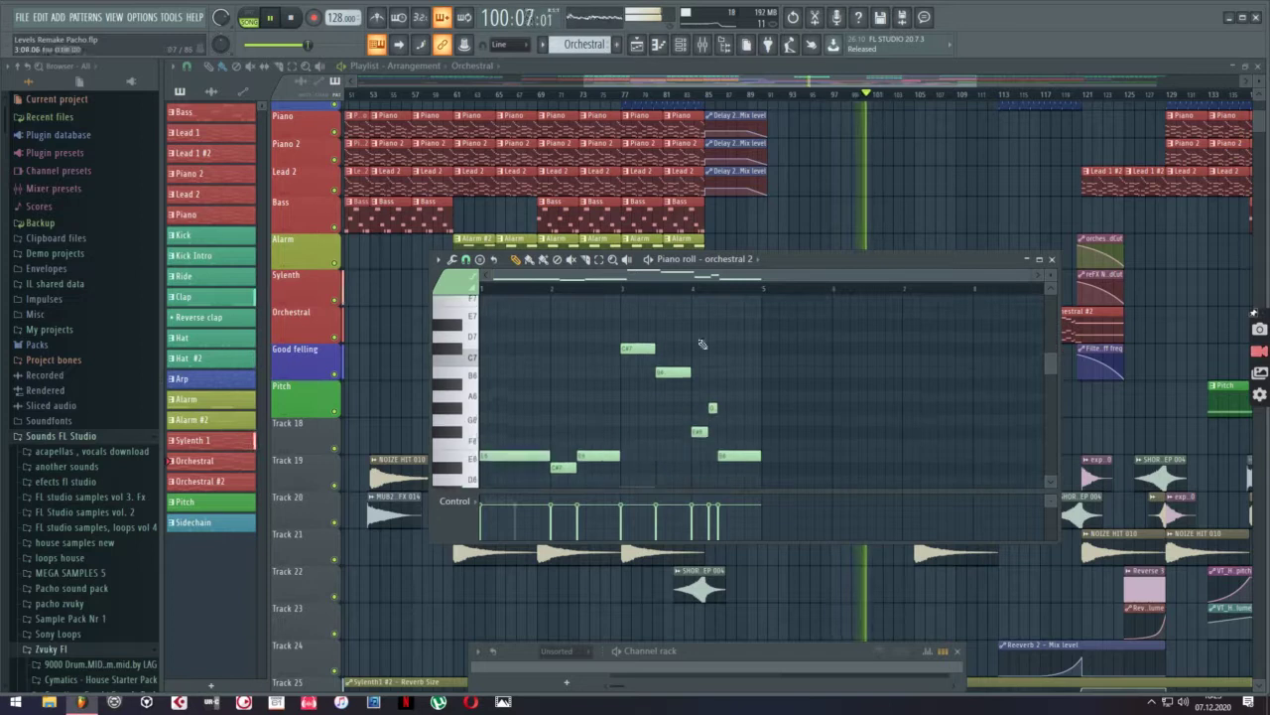
Switch the piano roll to the orchestral 3 channel and view its notes
left_click(760, 262)
left_click(763, 518)
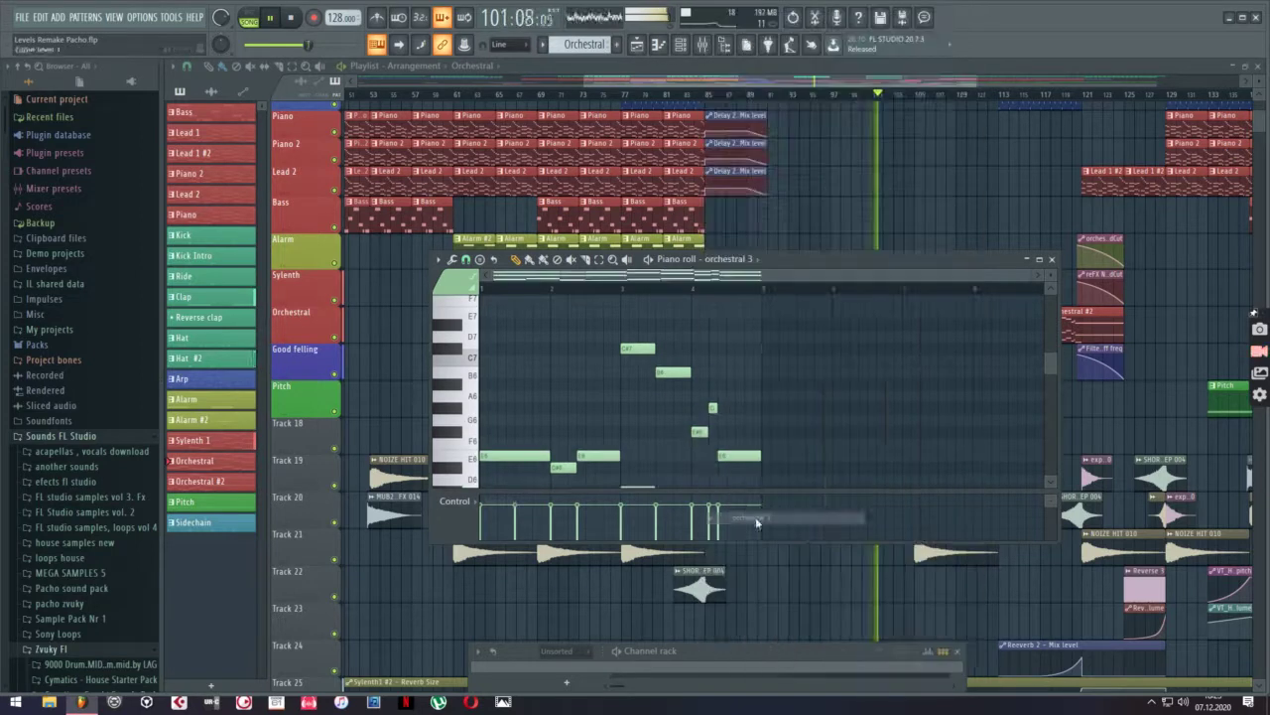
scroll(674, 432, "down", 3)
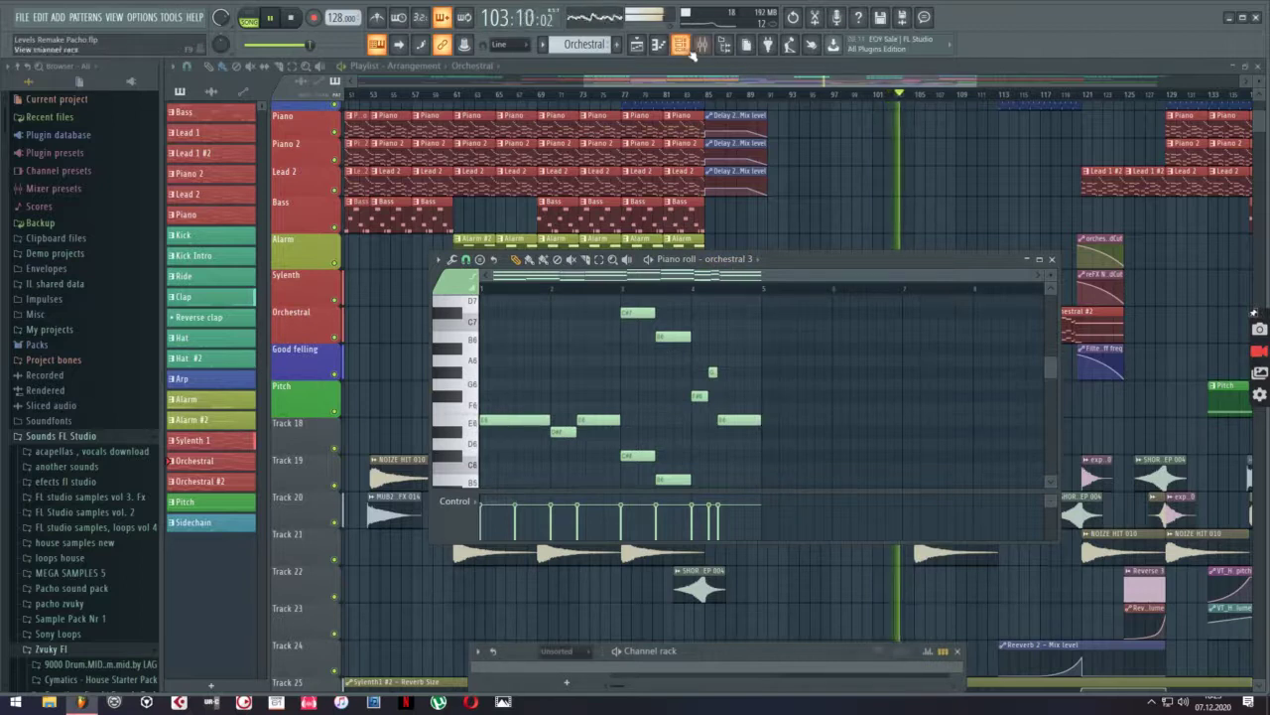
Enlarge the channel rack, open the orchestral 2 Nexus instrument to view its preset, and move its window aside
left_click_drag(732, 658, 753, 558)
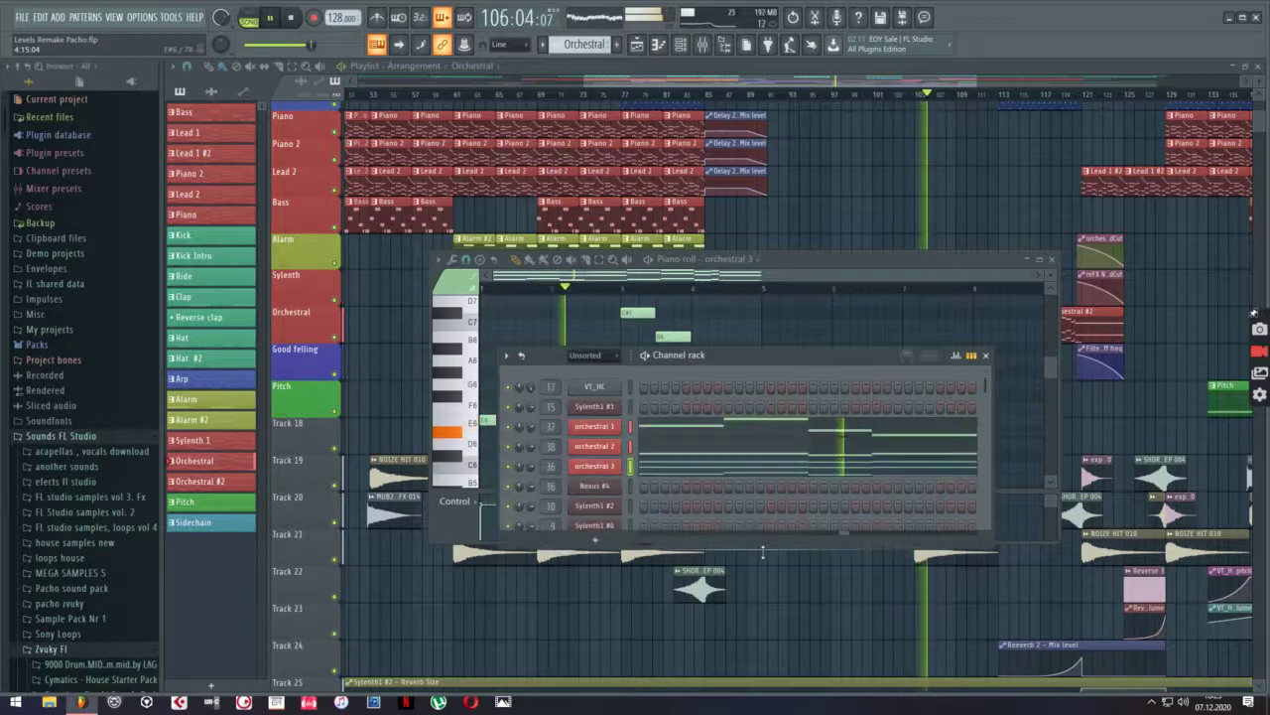
left_click(612, 448)
left_click_drag(743, 247, 959, 313)
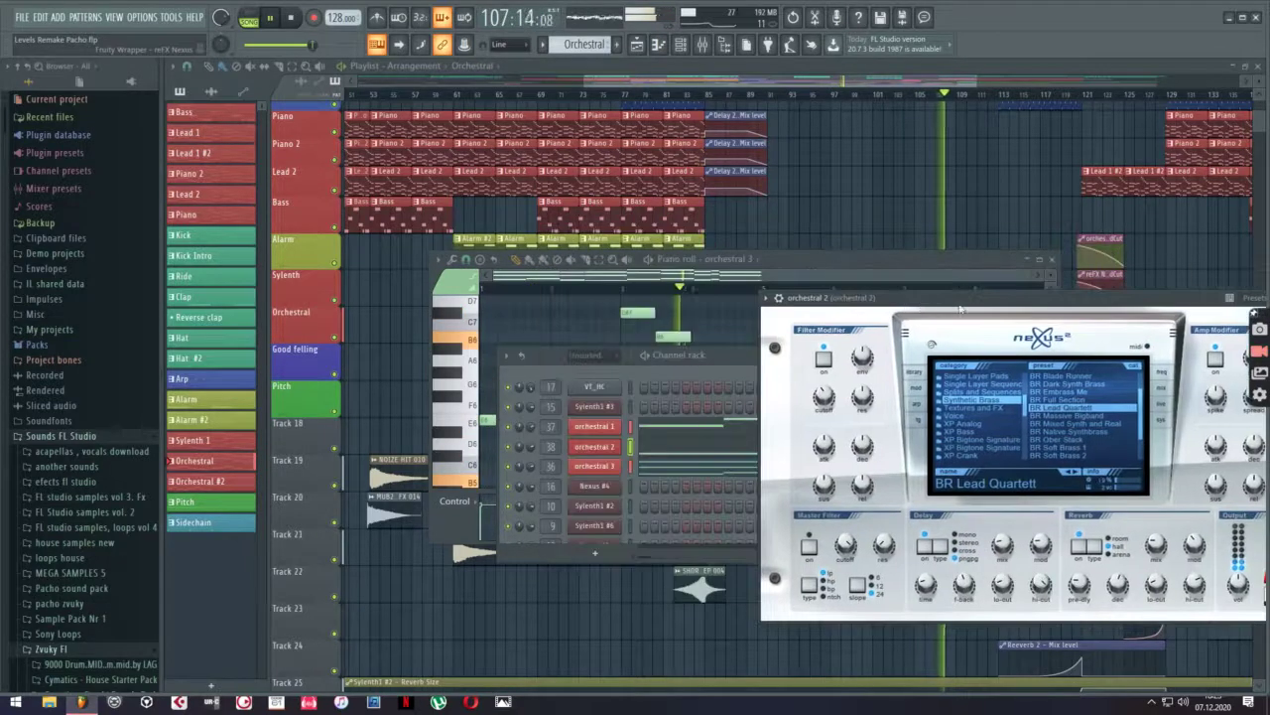
View the presets of the orchestral 1 and orchestral 3 Nexus instruments, closing orchestral 1 in between, and return to the playlist
left_click(603, 429)
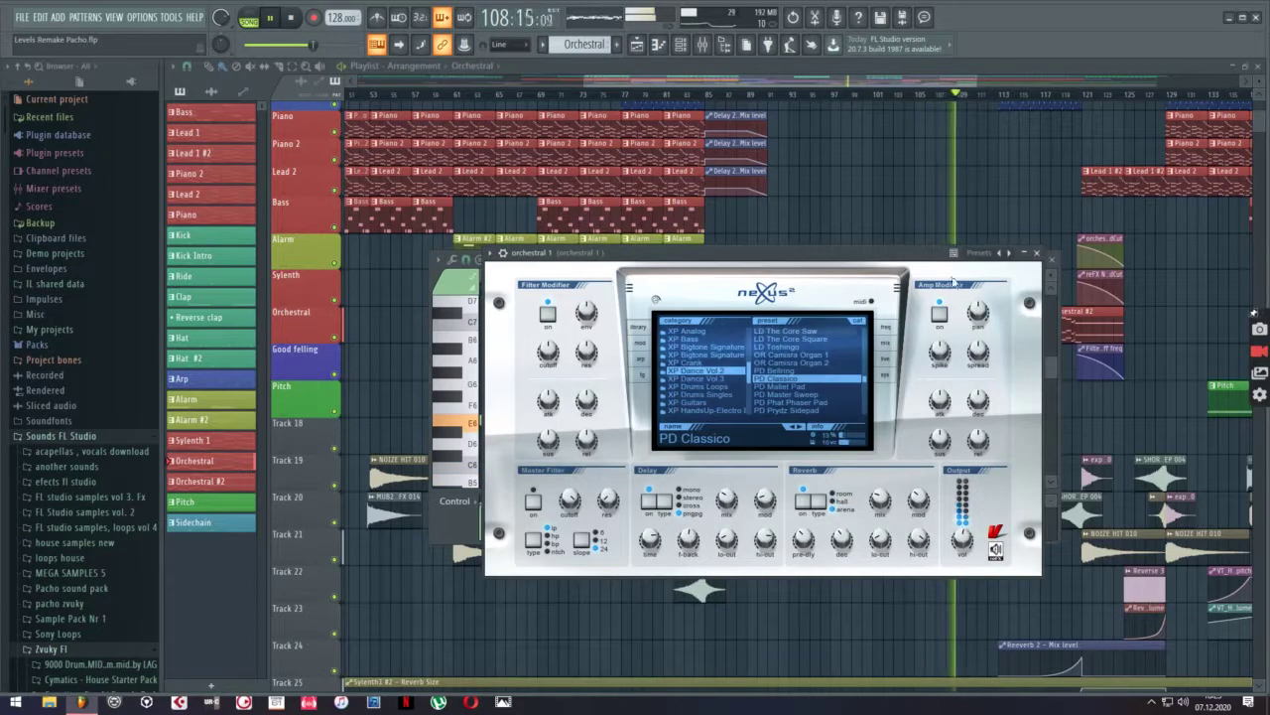
left_click(1037, 254)
left_click(596, 466)
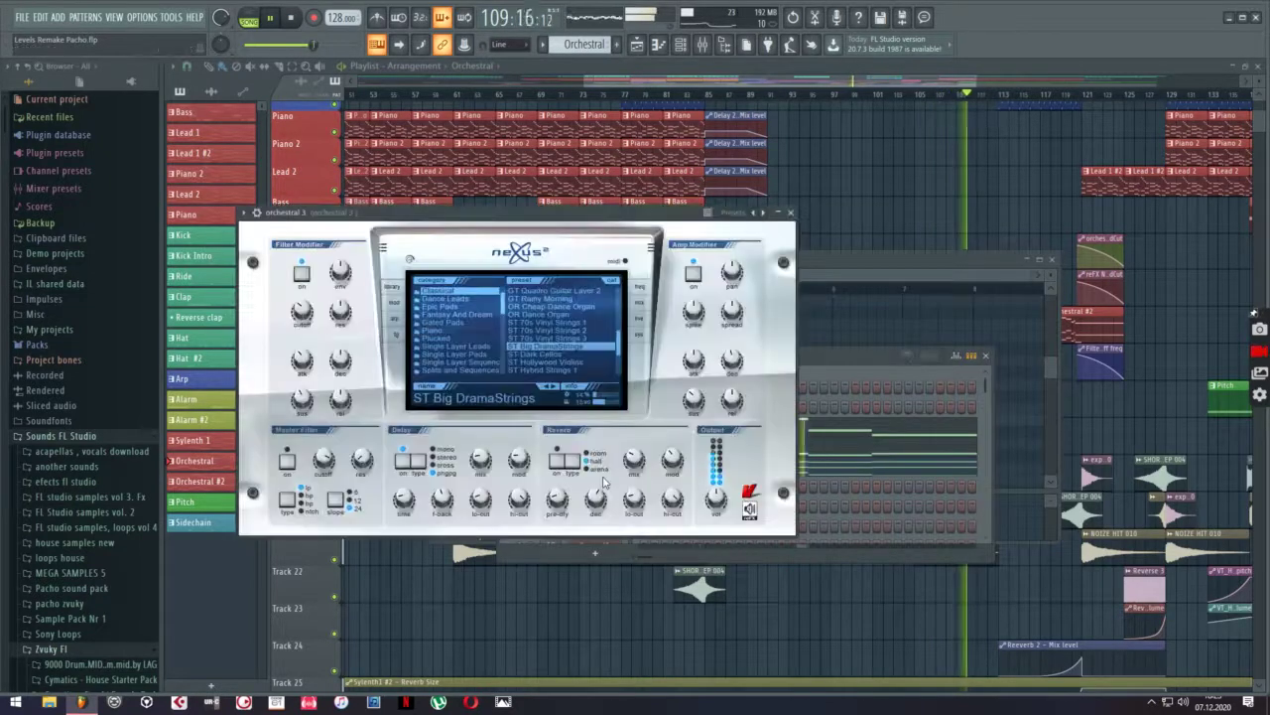
key("F12")
Examine the whole playlist arrangement, from the drum tracks to the automation clips, and the Orchestral section in close-up
scroll(1013, 362, "down", 4)
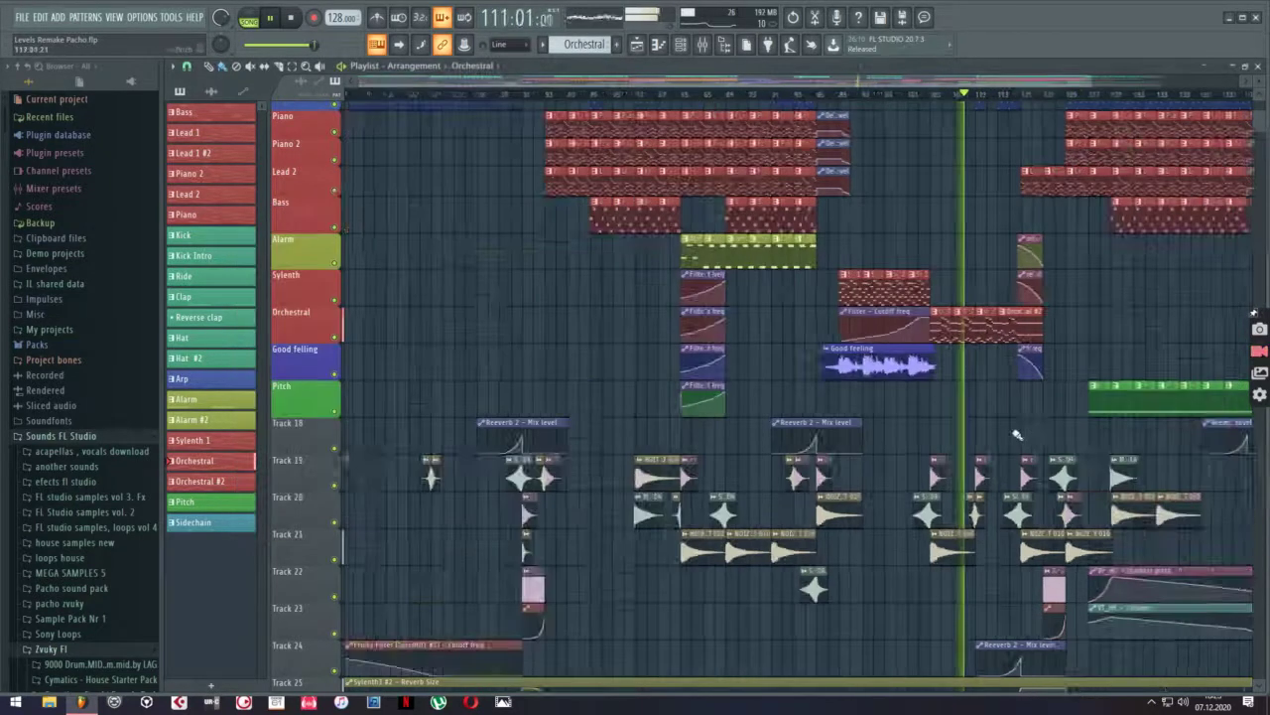
scroll(993, 414, "up", 5)
scroll(1007, 387, "down", 5)
scroll(1016, 342, "up", 3)
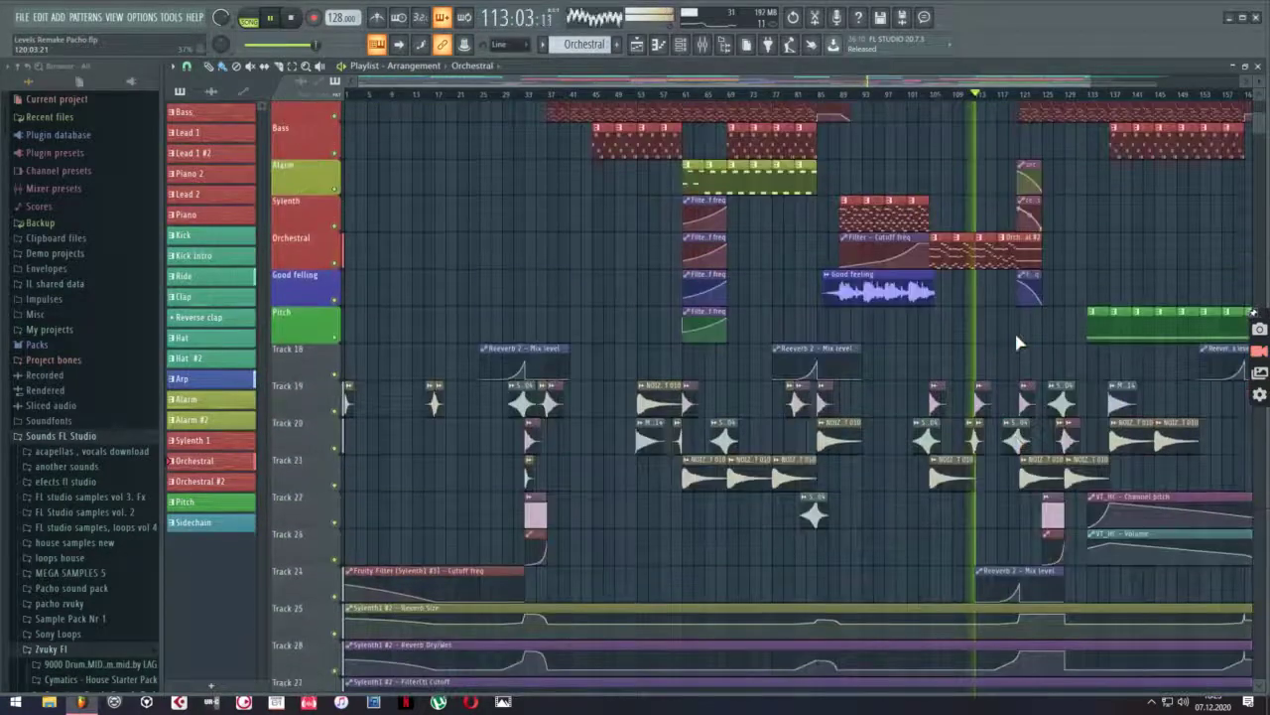
scroll(1017, 342, "up", 7)
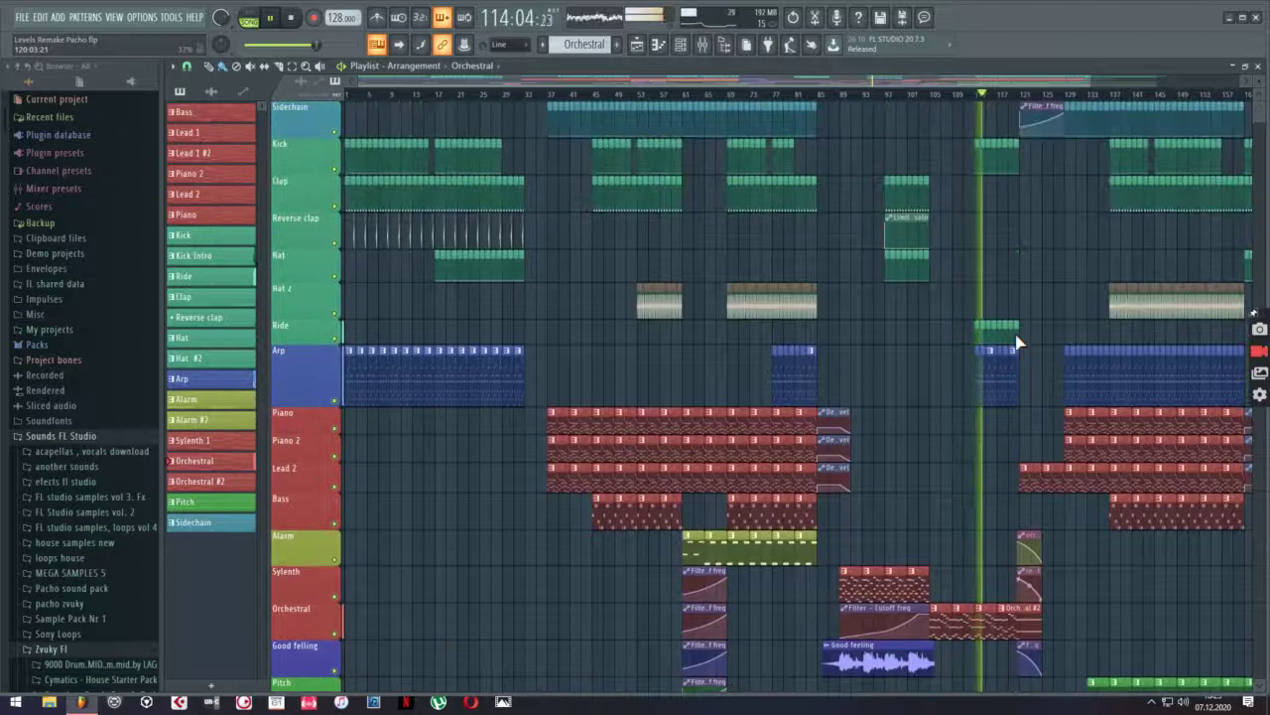
scroll(1017, 343, "down", 5)
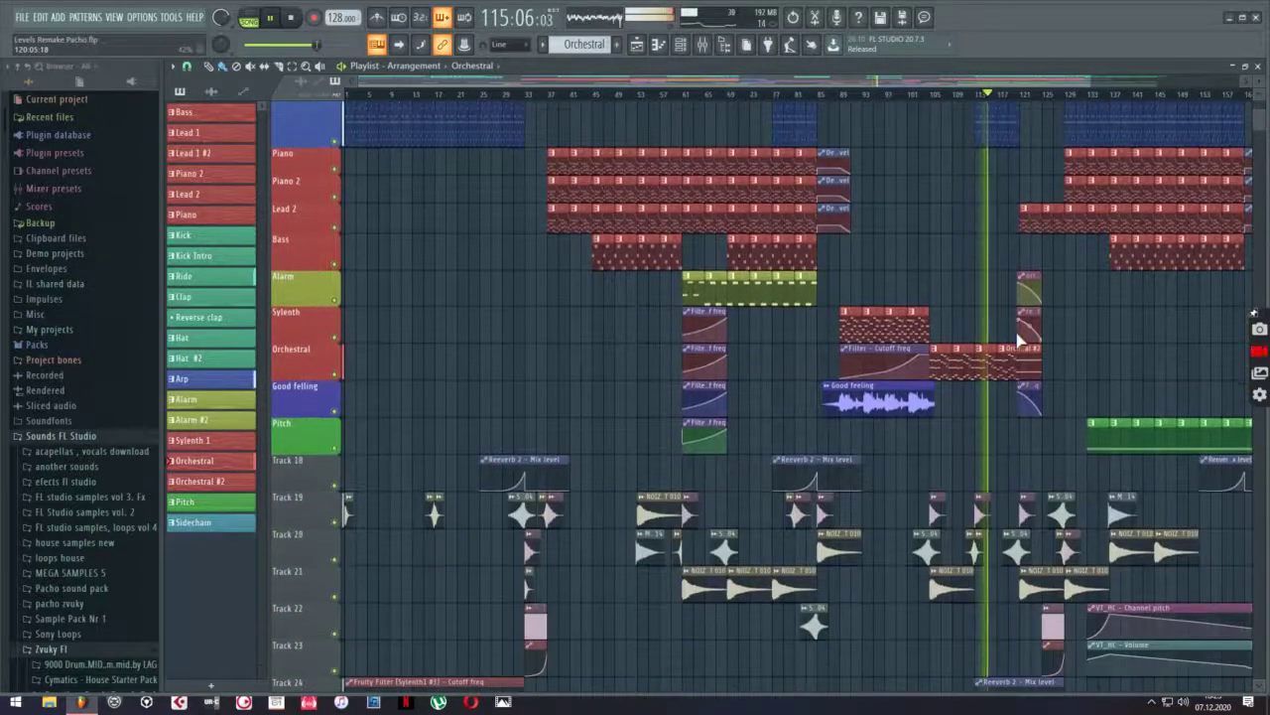
scroll(1021, 337, "up", 4)
scroll(1018, 341, "up", 2, "ctrl")
scroll(1018, 340, "up", 3, "ctrl")
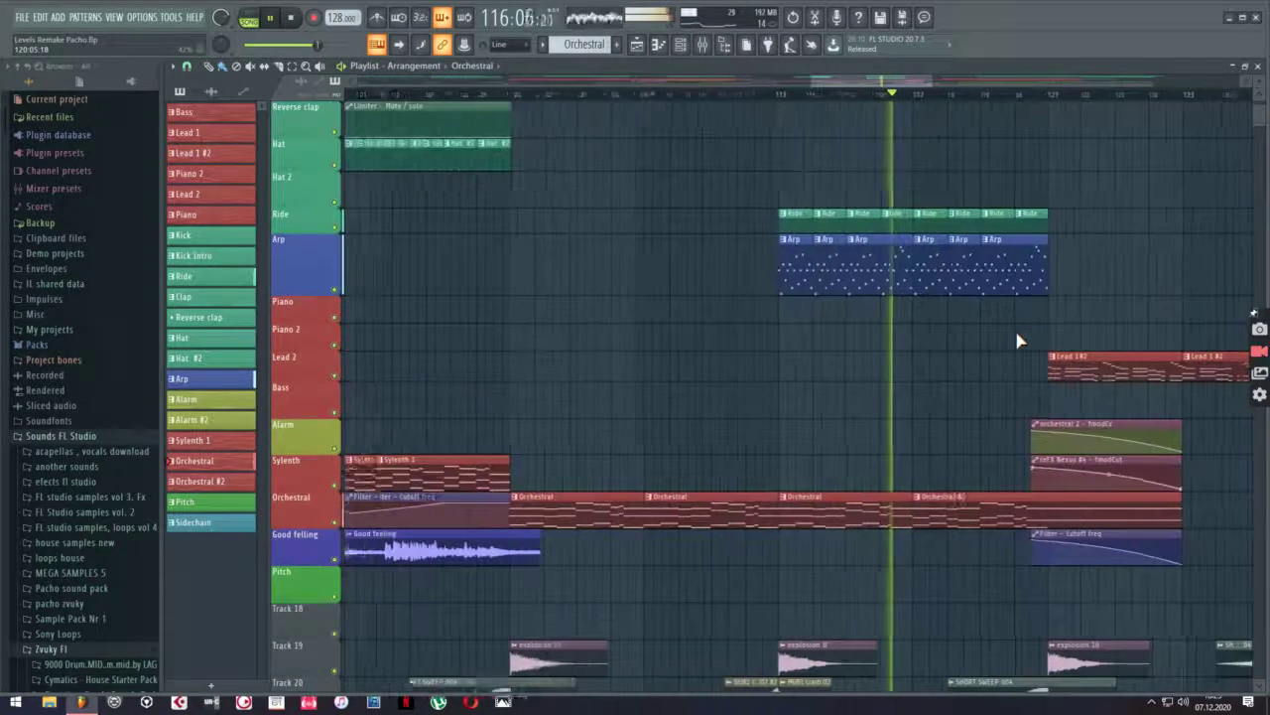
scroll(1023, 325, "down", 3, "ctrl")
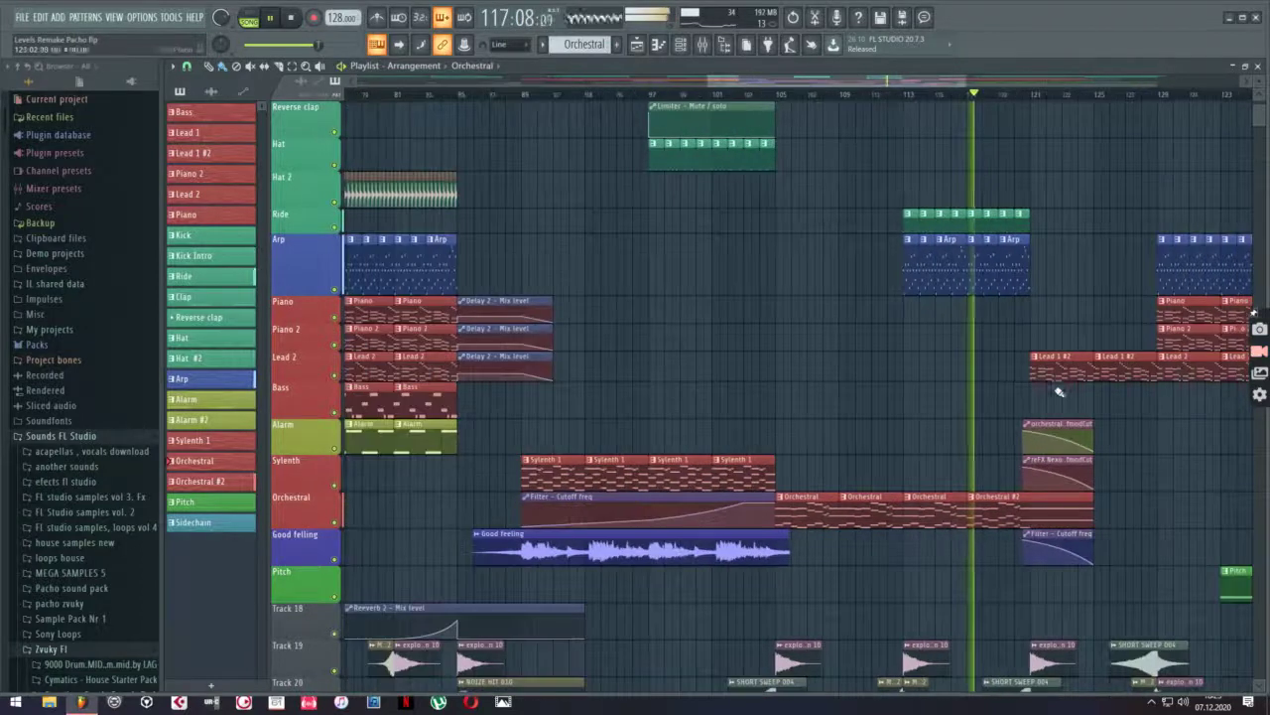
Show the mixer, reposition it, view the effect chains of the orchestral 3 and Sylenth1 #3 tracks, and hide it
left_click(702, 44)
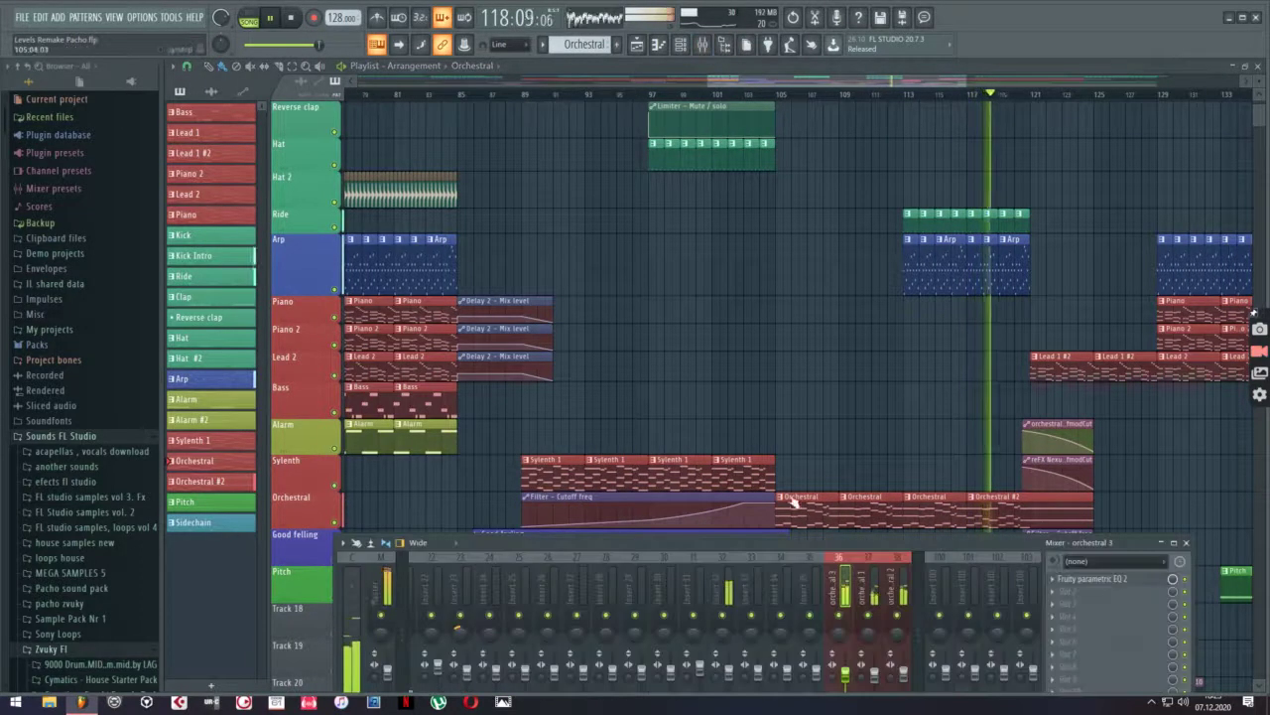
left_click_drag(767, 544, 808, 532)
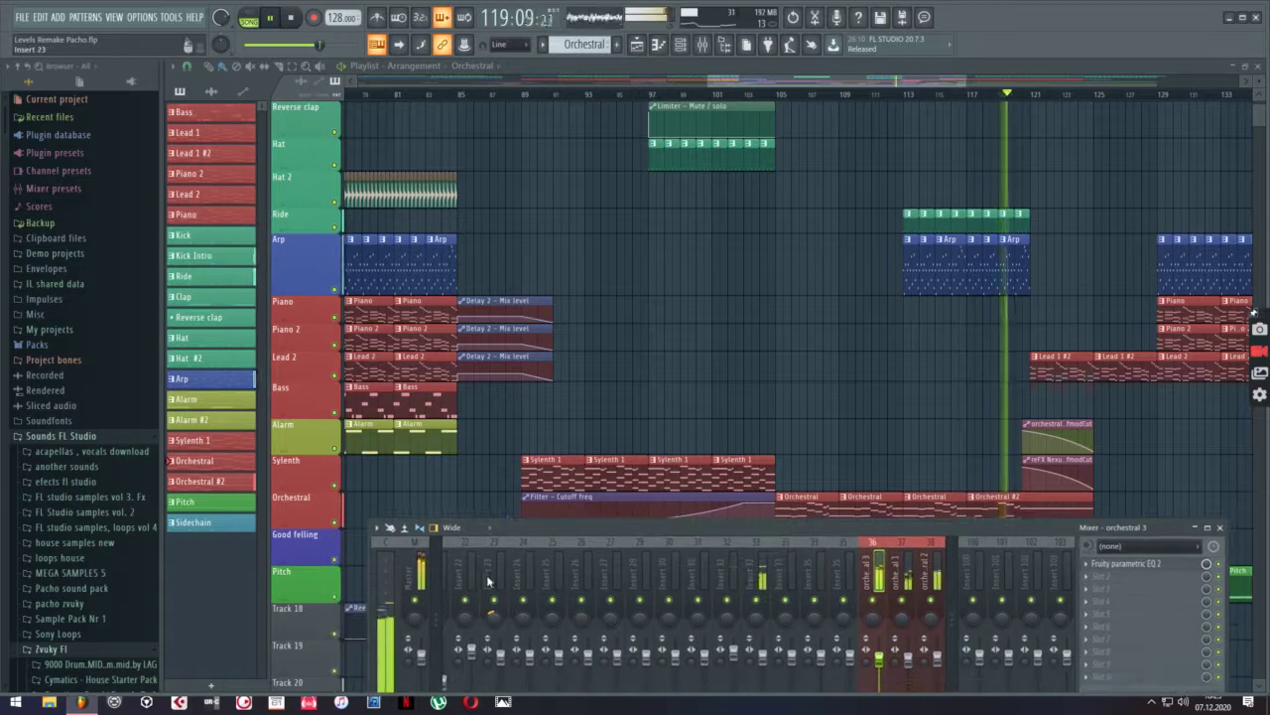
left_click(586, 500)
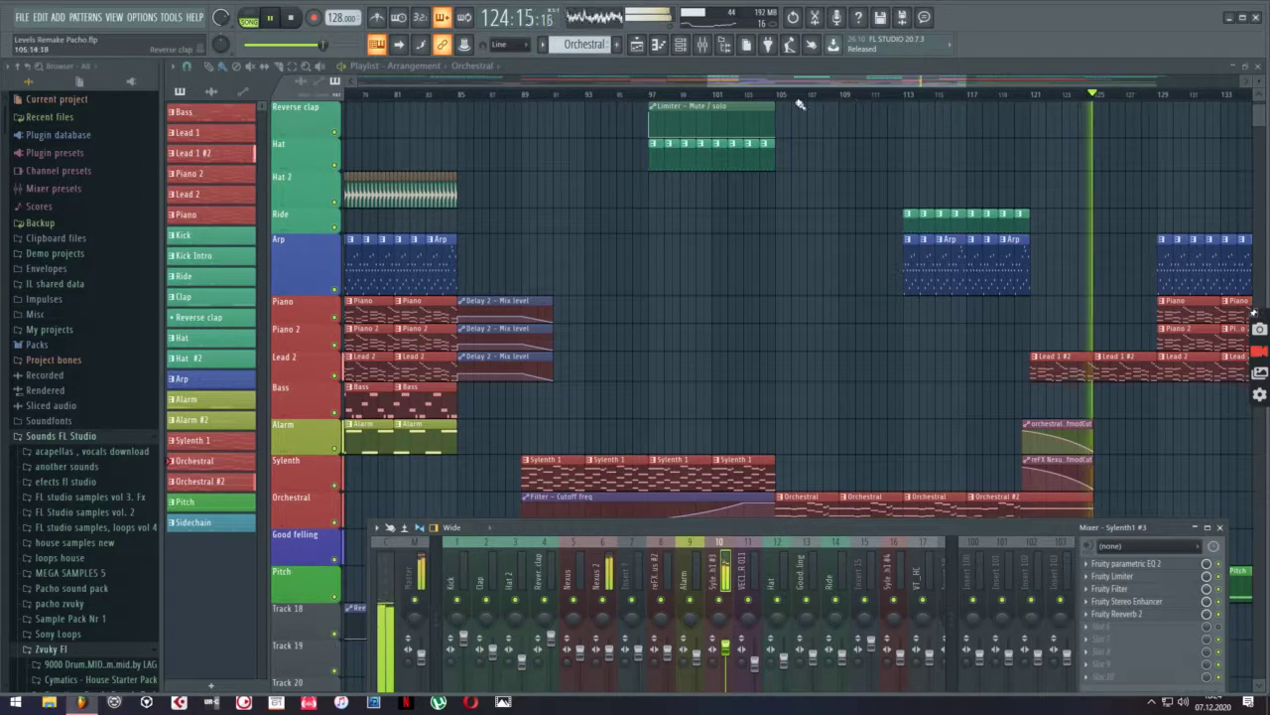
key("F9")
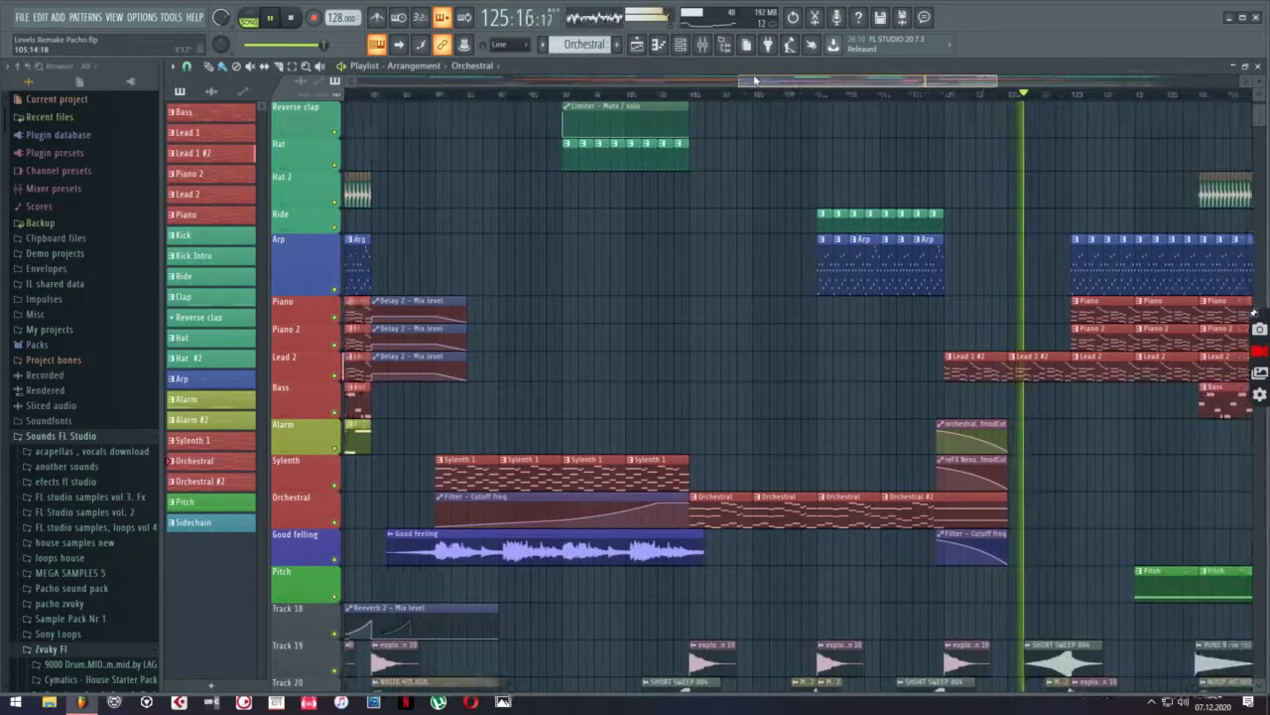
Show the mixer again and open the Fruity Limiter and Fruity parametric EQ 2 of the Sylenth1 #3 track
scroll(784, 213, "down", 8)
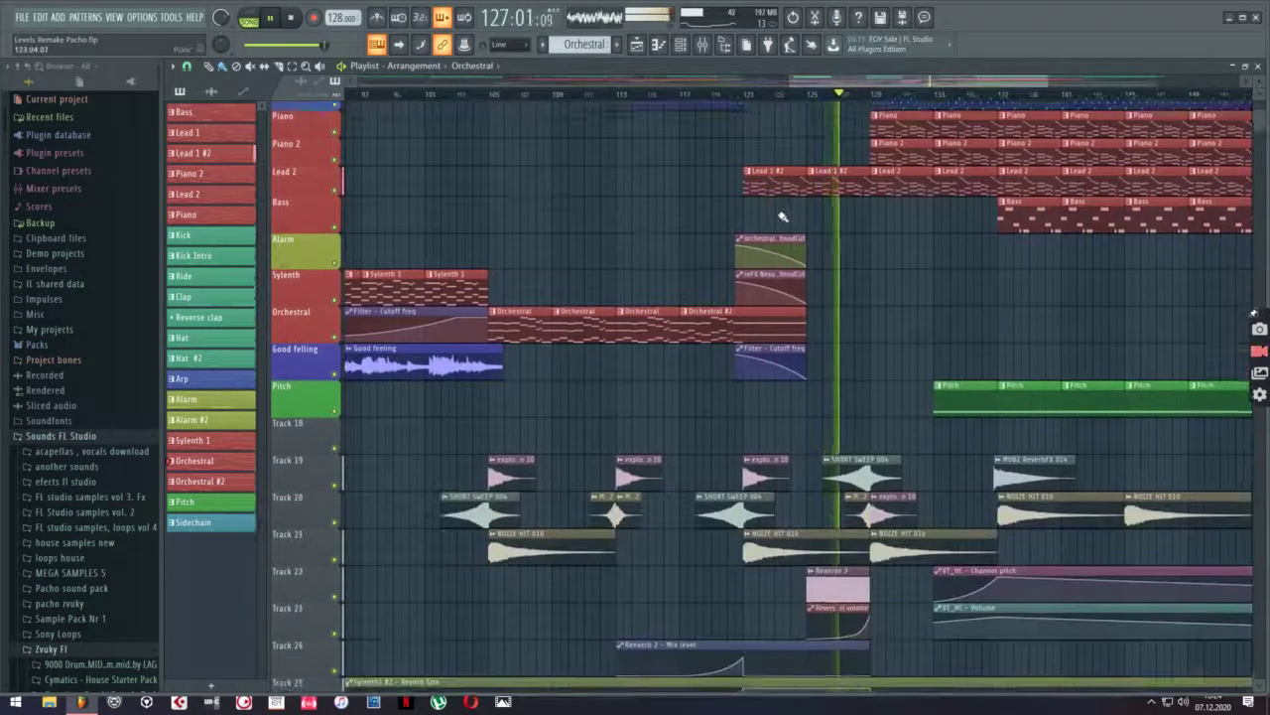
scroll(794, 248, "down", 3, "ctrl")
scroll(827, 320, "up", 6)
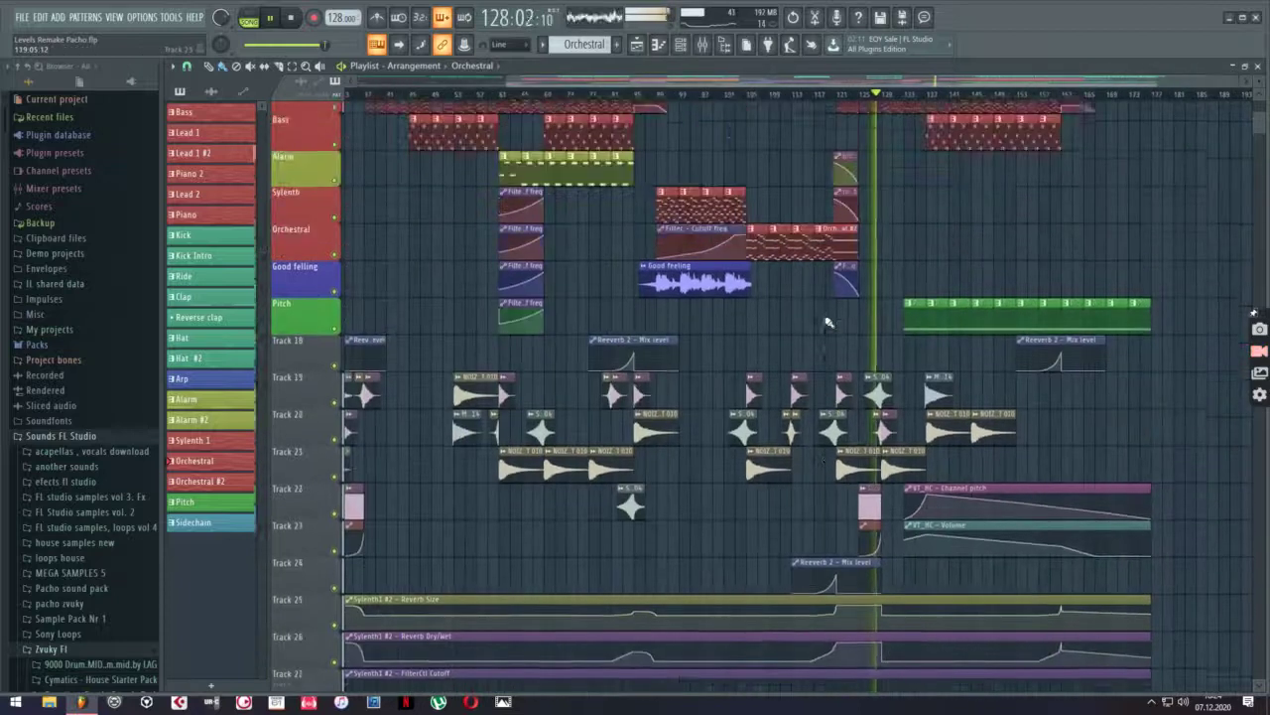
scroll(829, 325, "up", 4)
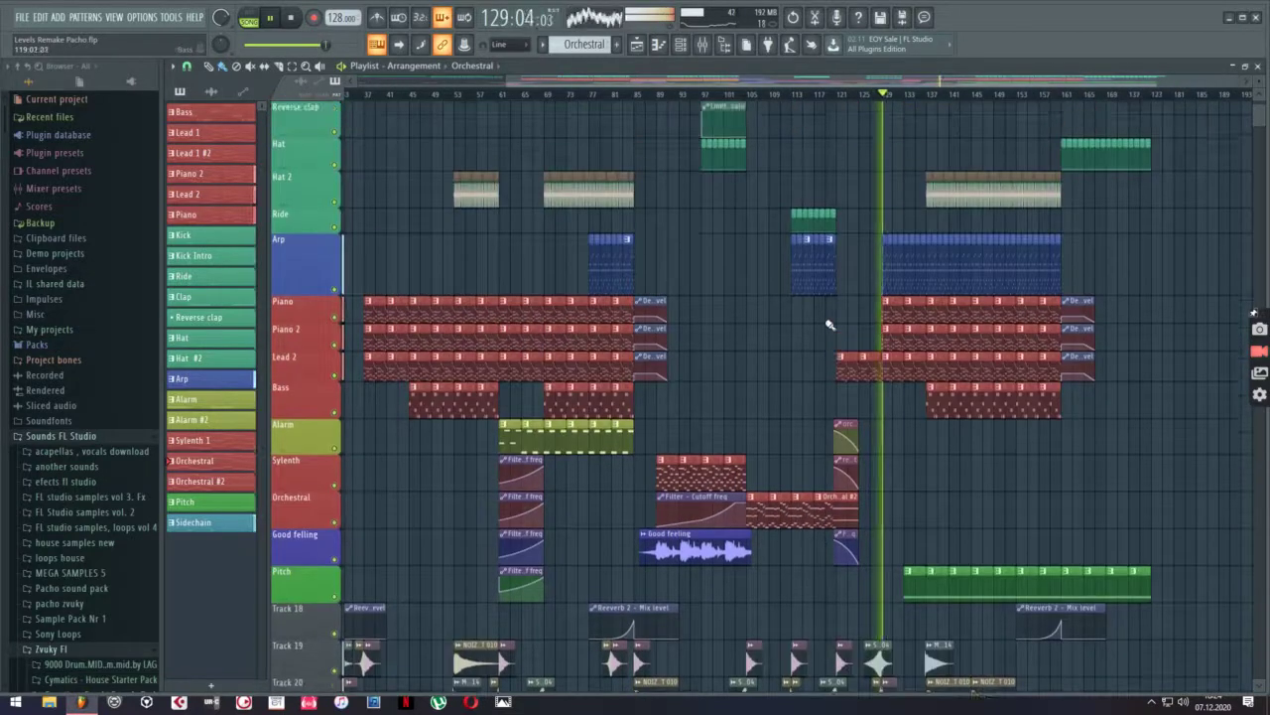
left_click(703, 44)
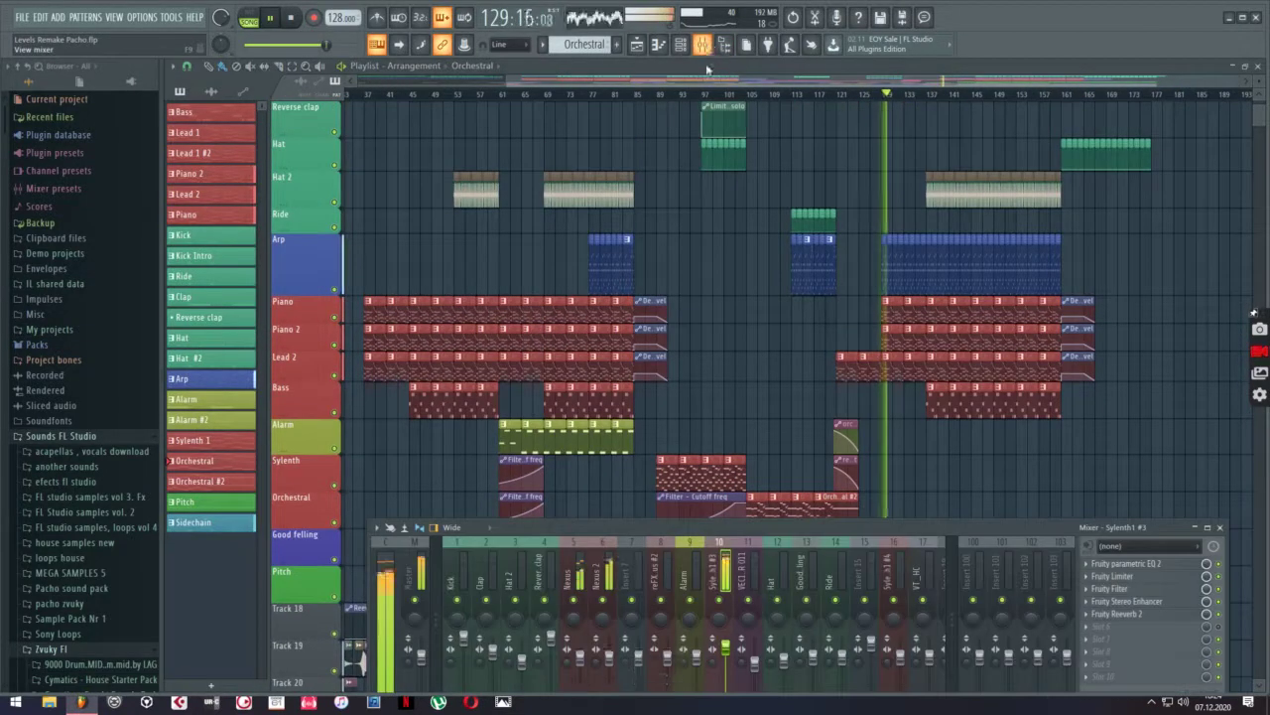
left_click(1112, 579)
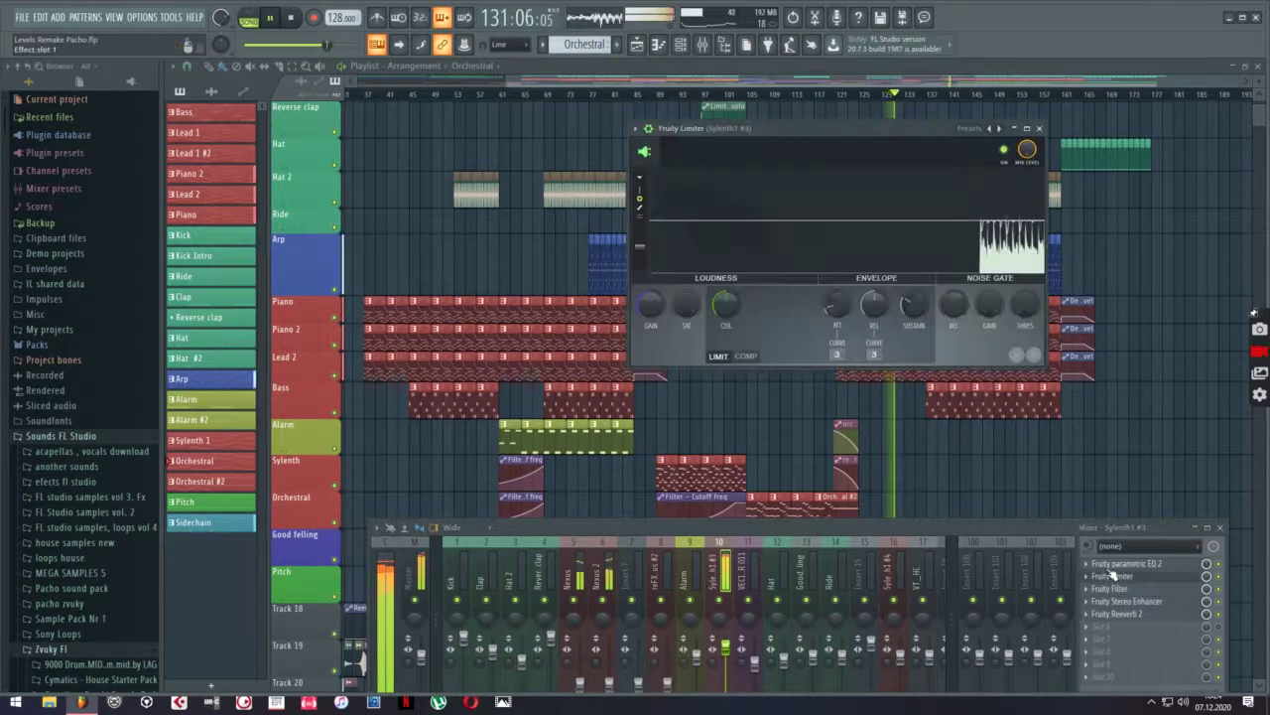
left_click(1113, 571)
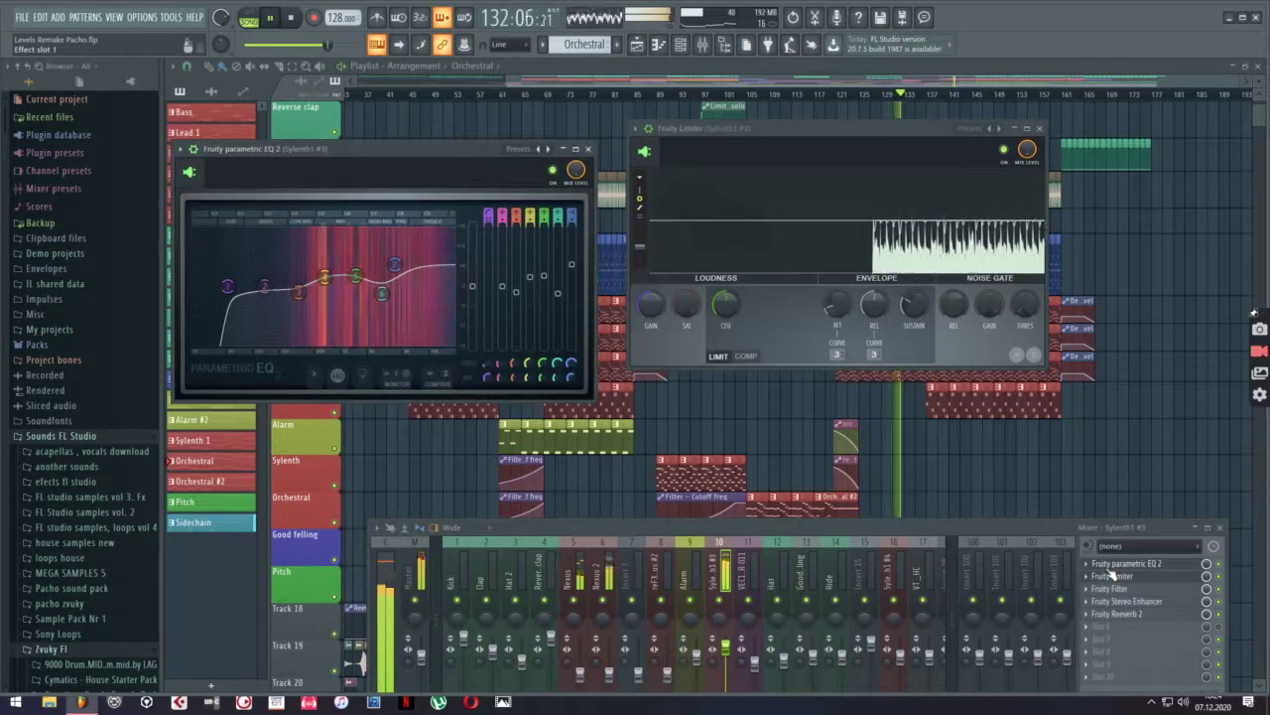
View the effect chains of the Nexus 2 and Nexus tracks, open Nexus's Fruity Stereo Enhancer, and return to the playlist
left_click(607, 586)
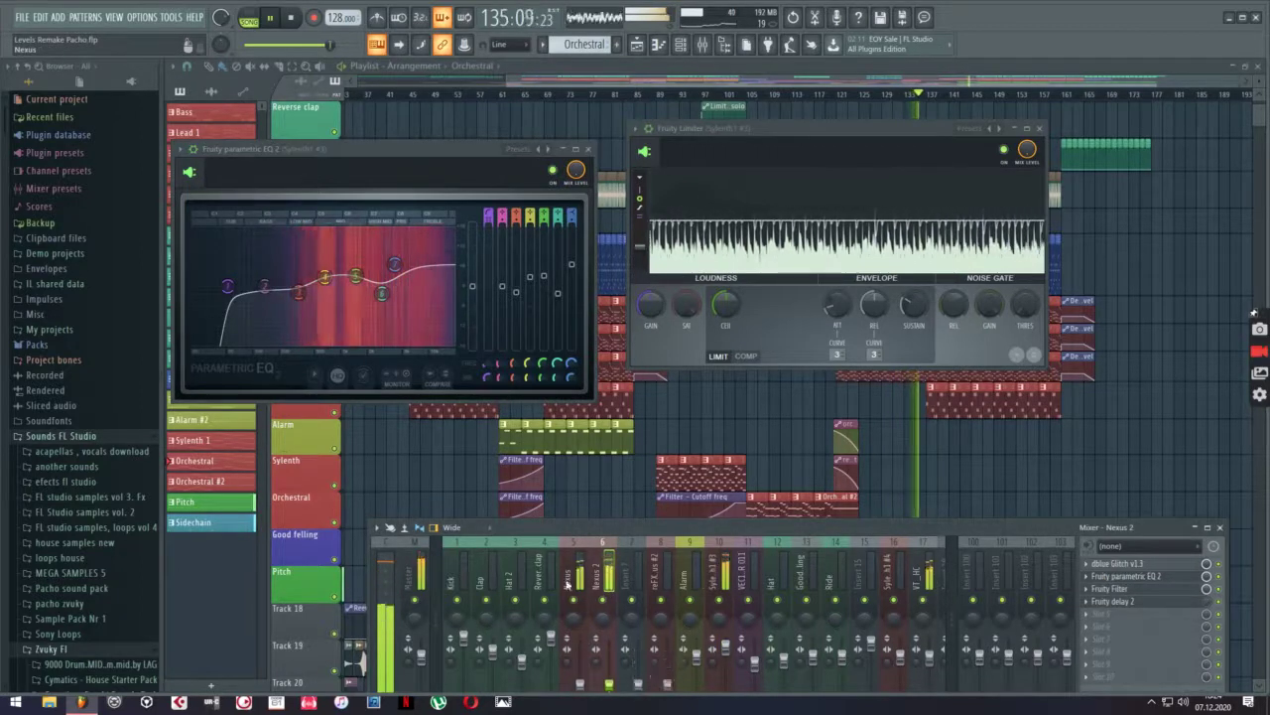
left_click(567, 586)
left_click(1127, 601)
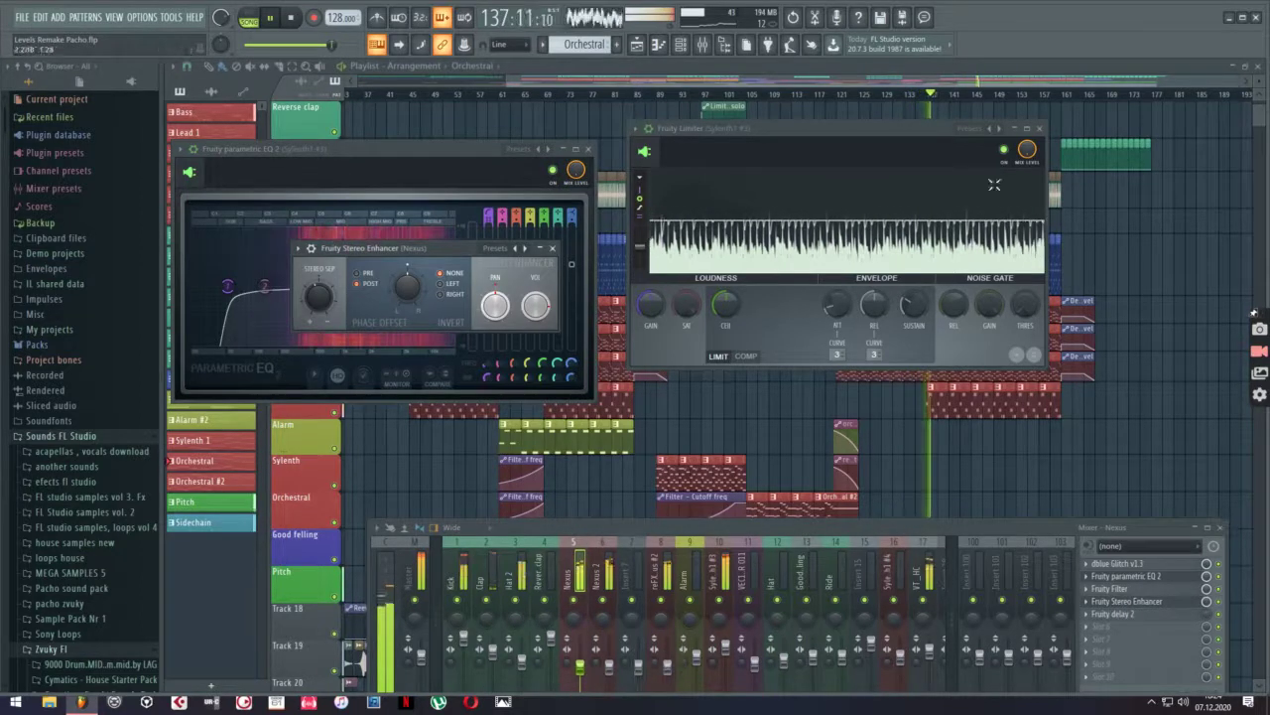
key("F12")
Examine the final section of the arrangement across all playlist tracks, including the Pitch pattern, effect samples and automation clips
scroll(940, 403, "down", 1)
scroll(938, 403, "down", 6)
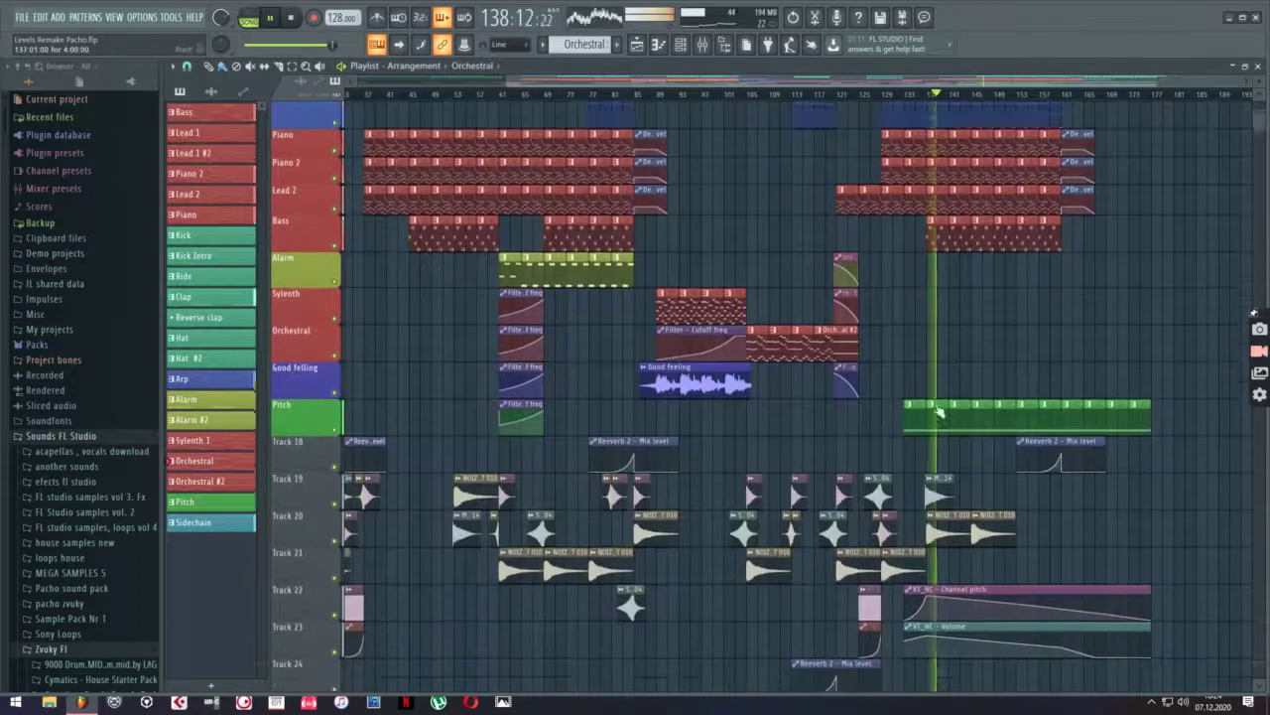
scroll(933, 402, "up", 6)
scroll(930, 403, "up", 4)
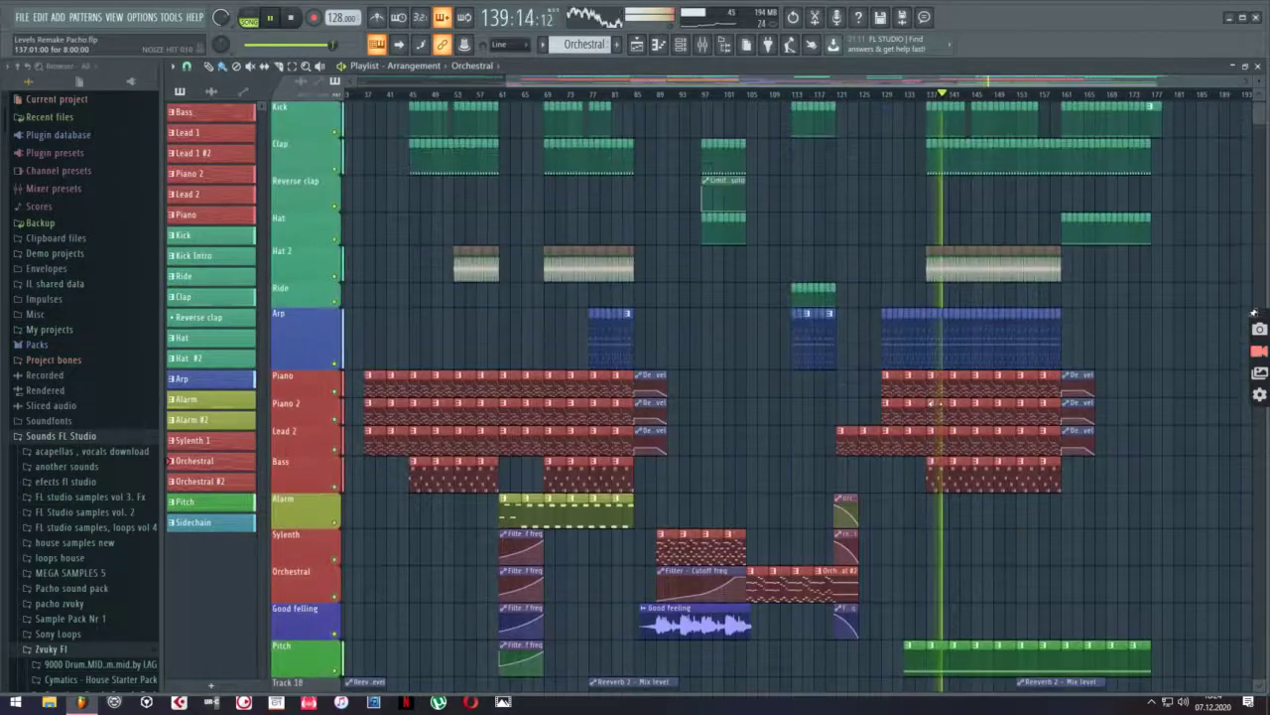
scroll(938, 406, "down", 7)
scroll(940, 408, "down", 8)
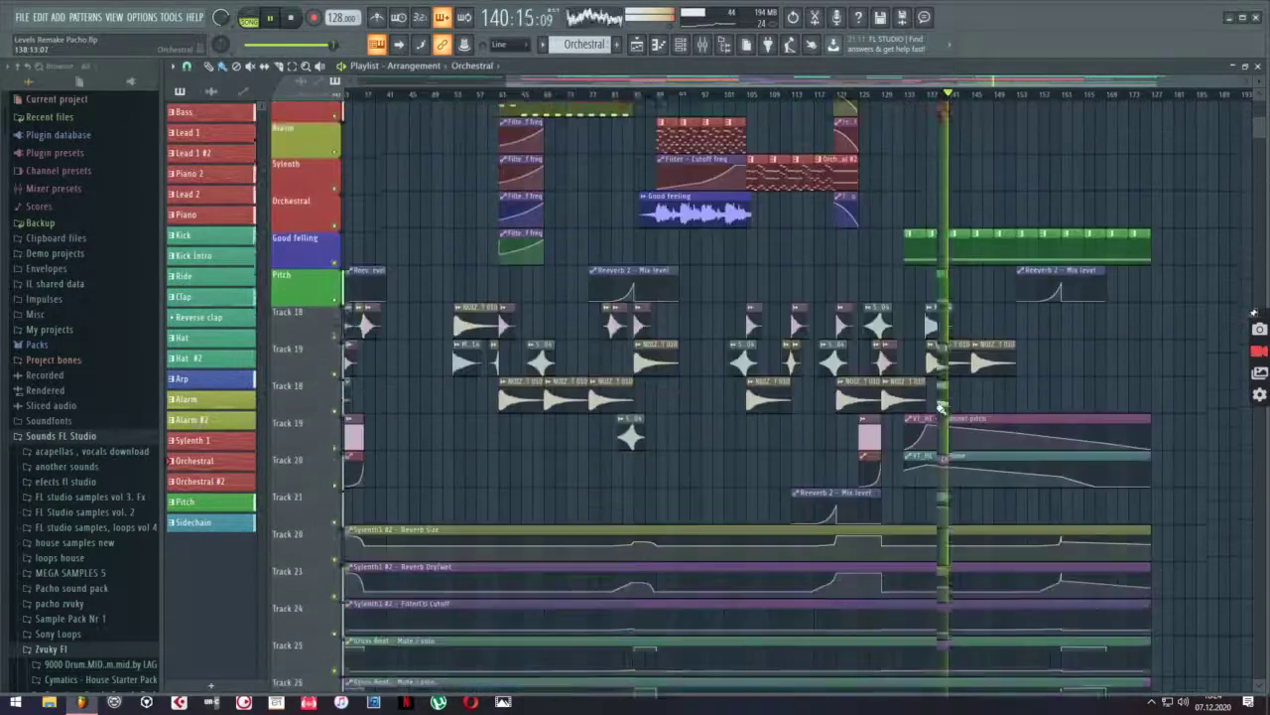
scroll(941, 409, "up", 4)
scroll(939, 408, "up", 3)
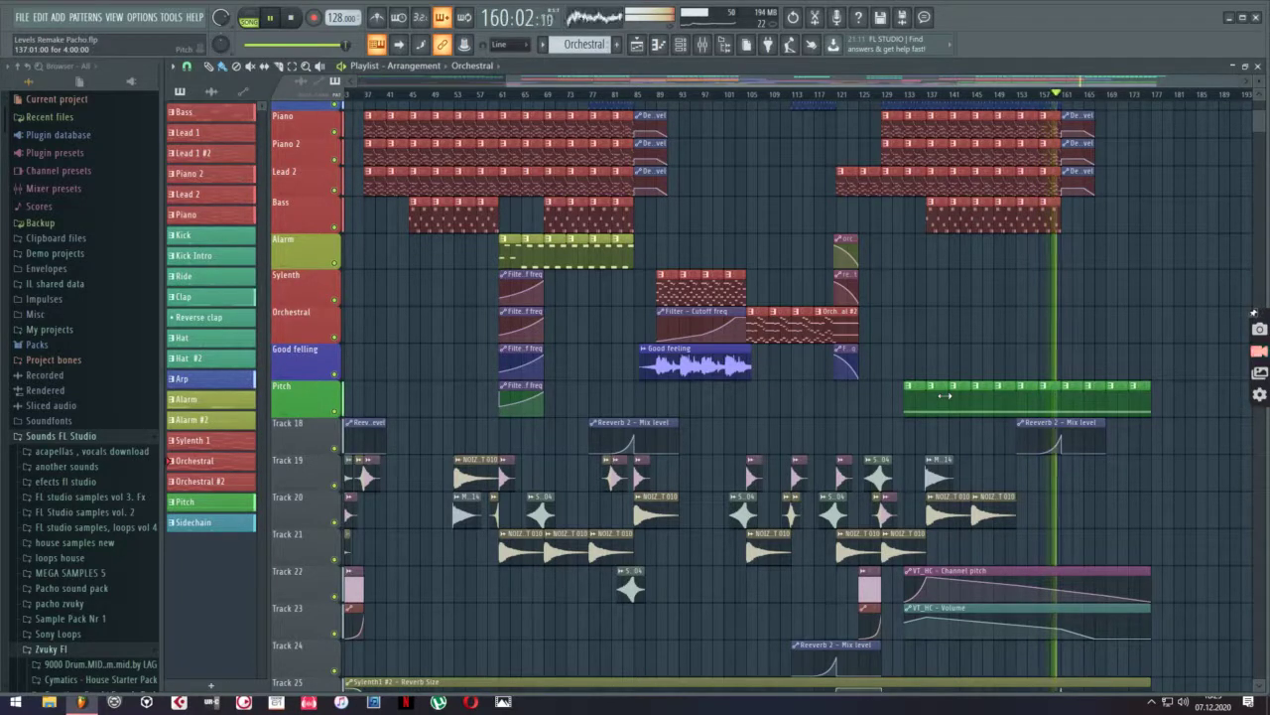
scroll(1120, 466, "down", 3)
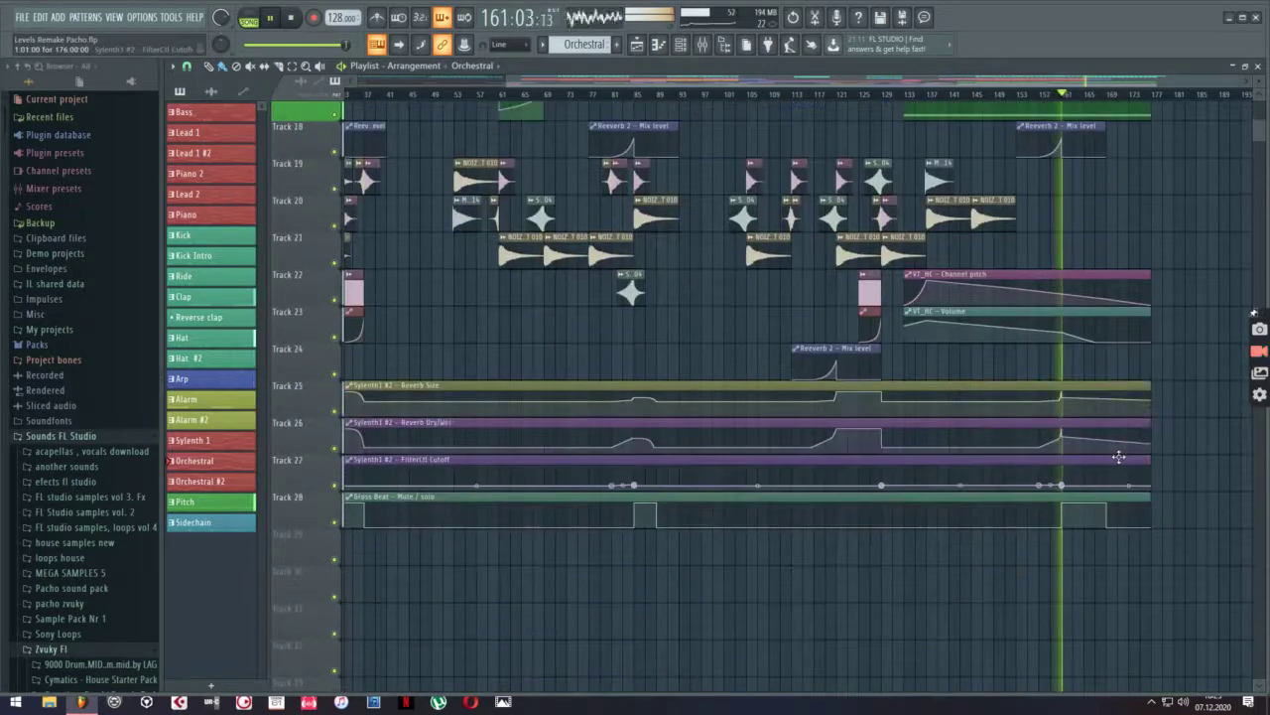
scroll(1120, 466, "up", 6)
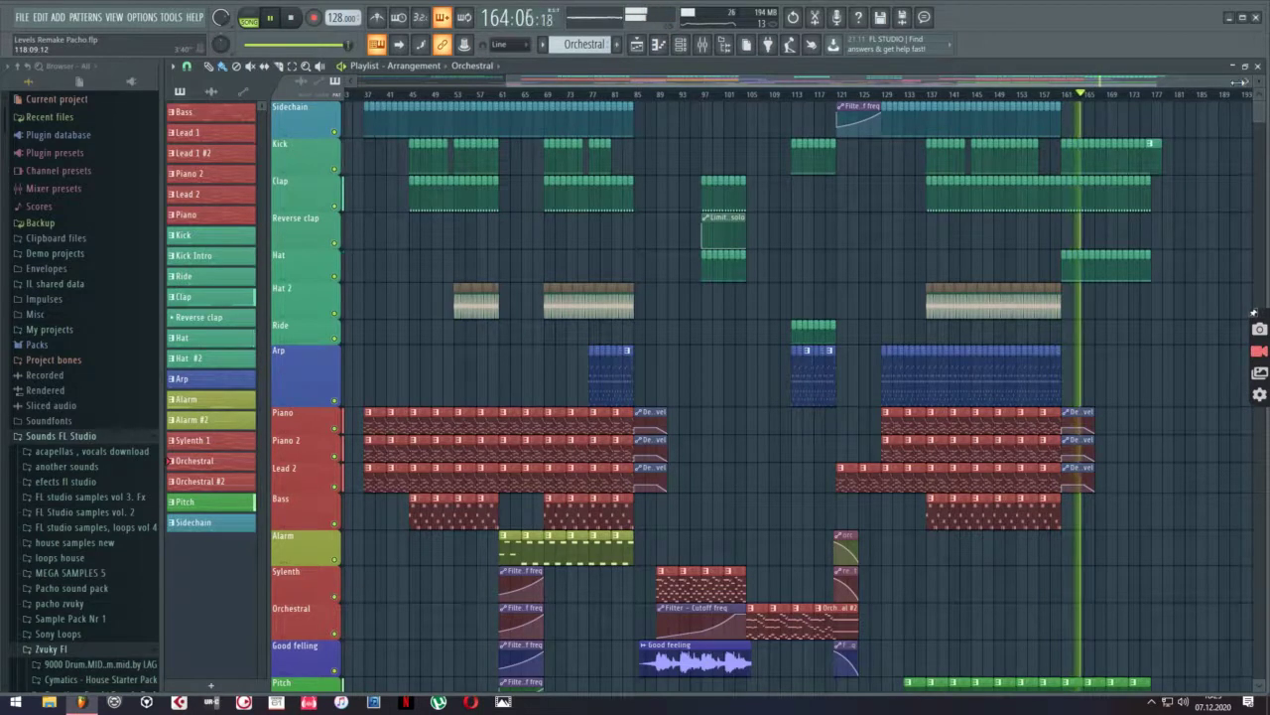
scroll(1201, 88, "up", 1)
scroll(1206, 88, "down", 1)
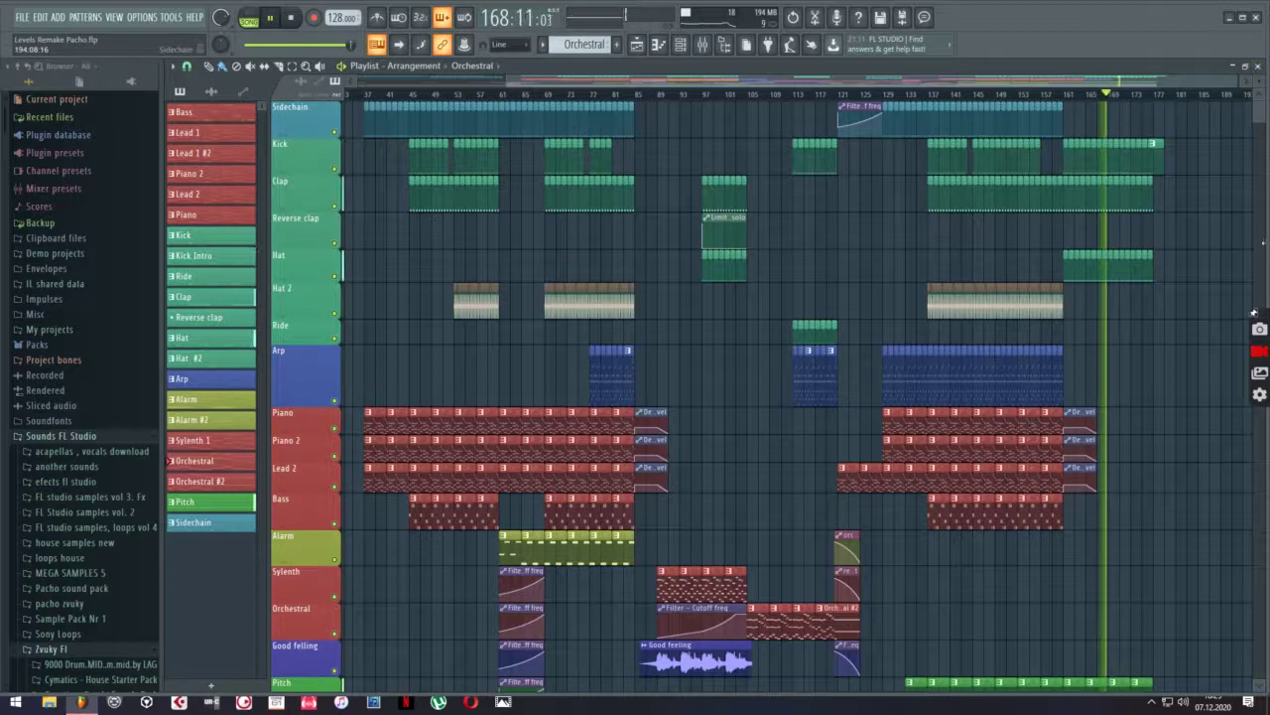
Close the playlist, Fruity Limiter, piano roll, orchestral 3 instrument and channel rack, and minimize the Nexus instrument window
left_click(1257, 67)
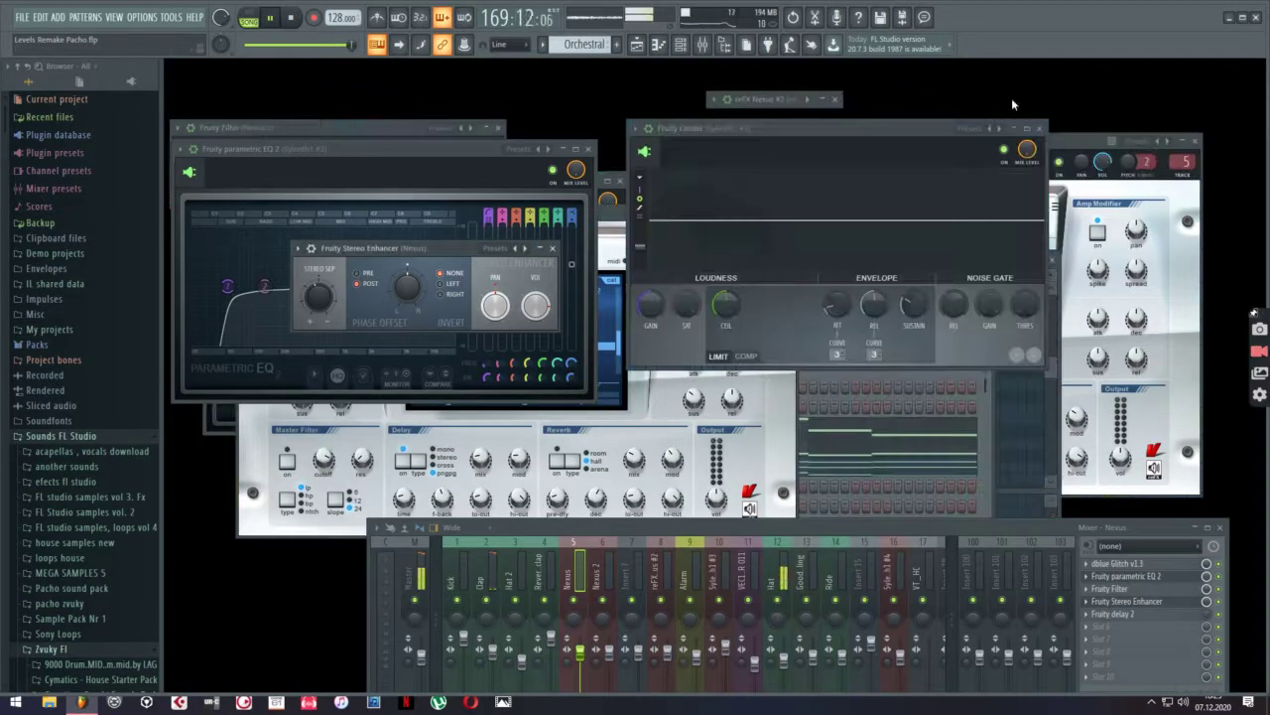
key("F6")
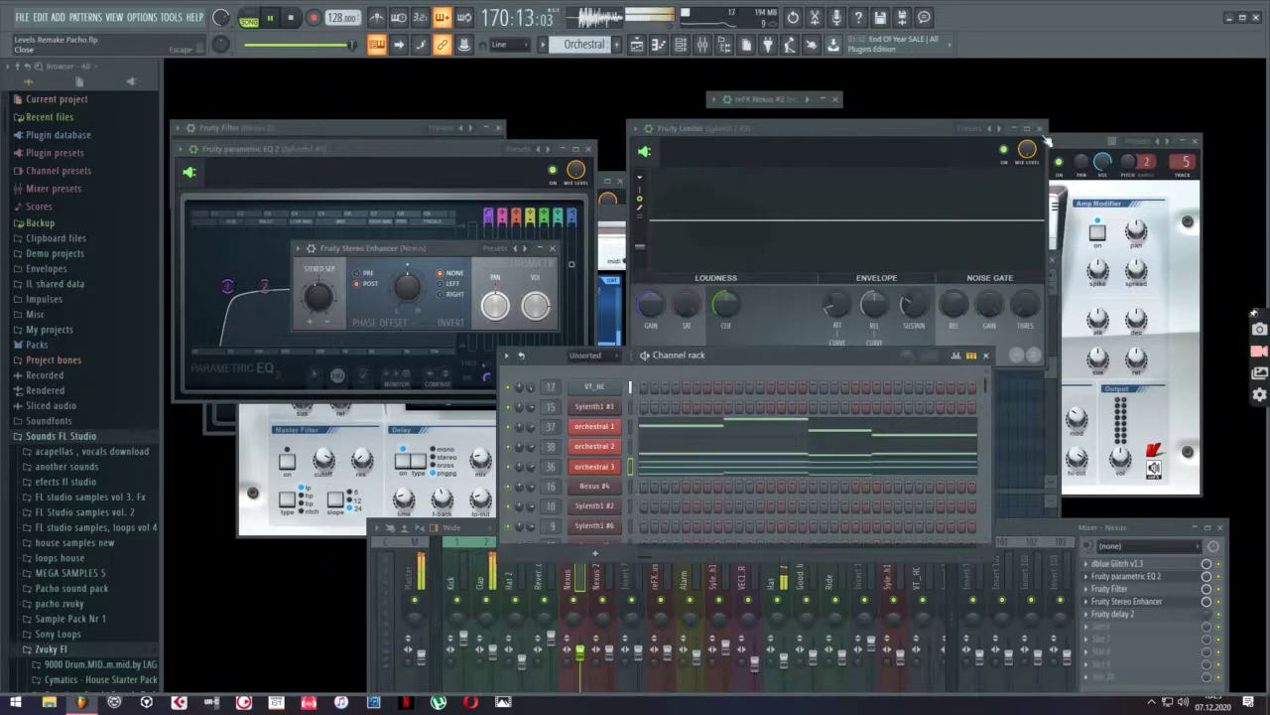
left_click(1041, 130)
left_click(1187, 143)
left_click(1059, 263)
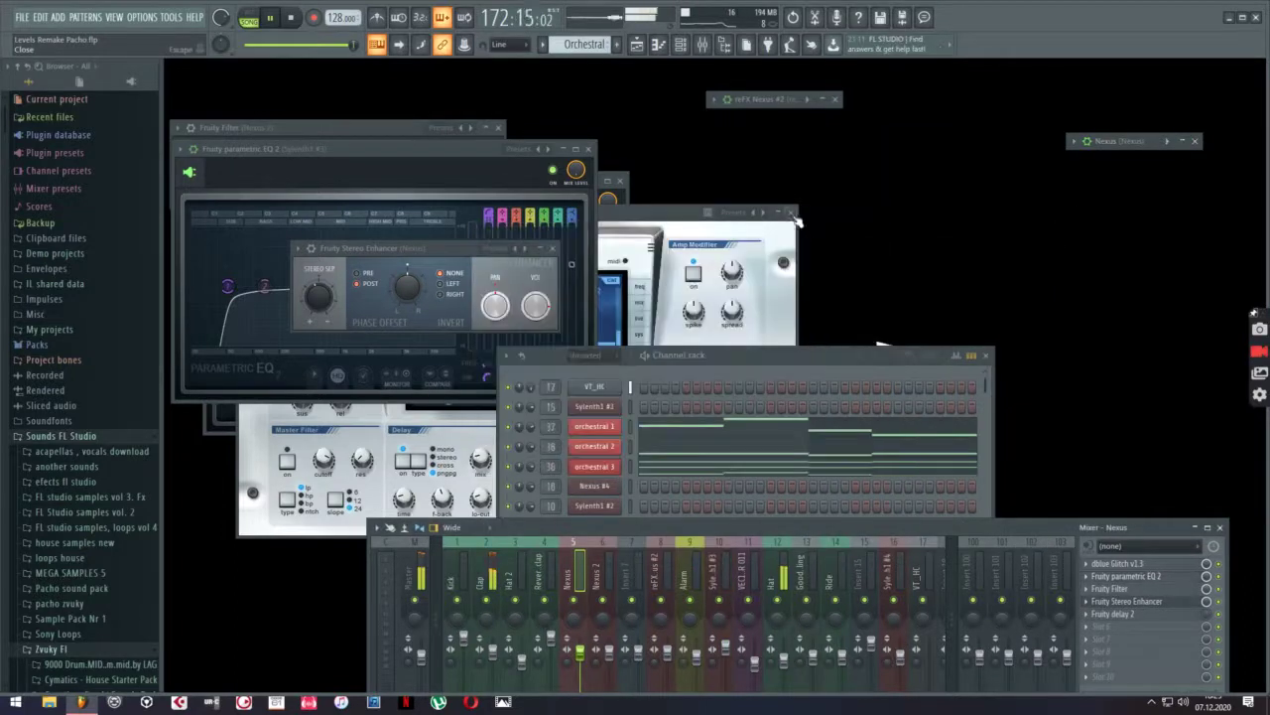
left_click(792, 213)
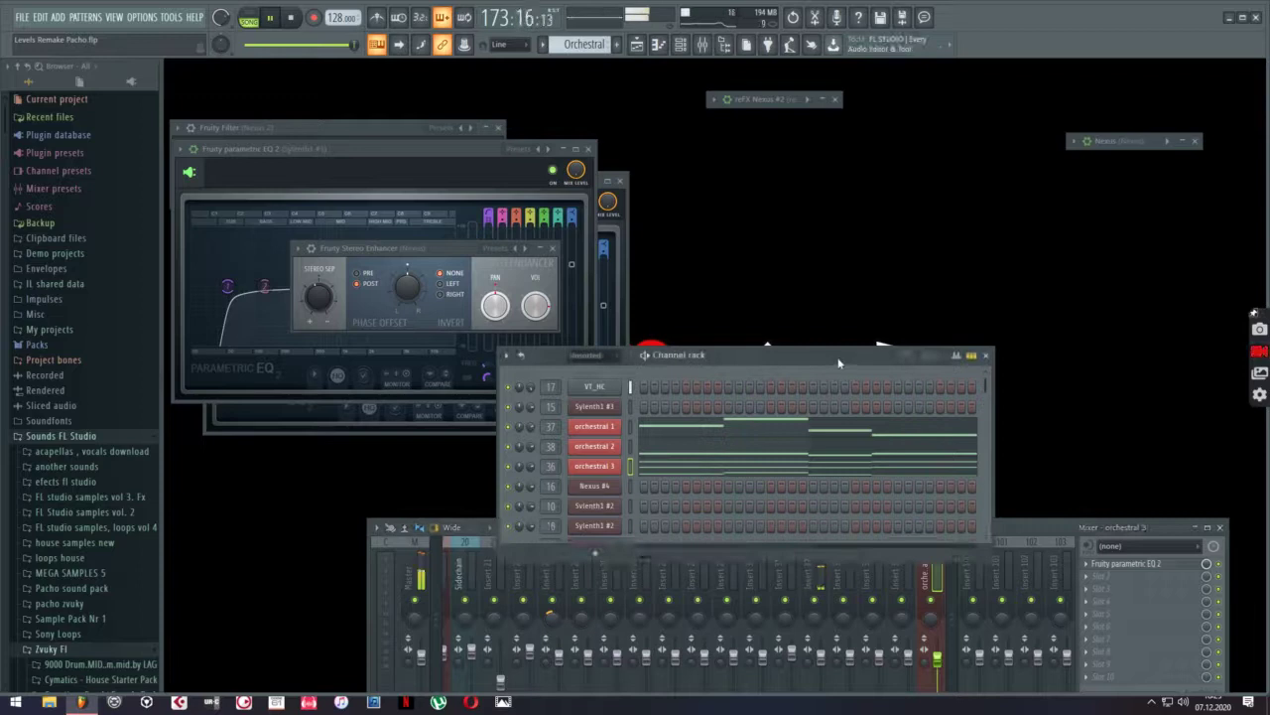
left_click(987, 355)
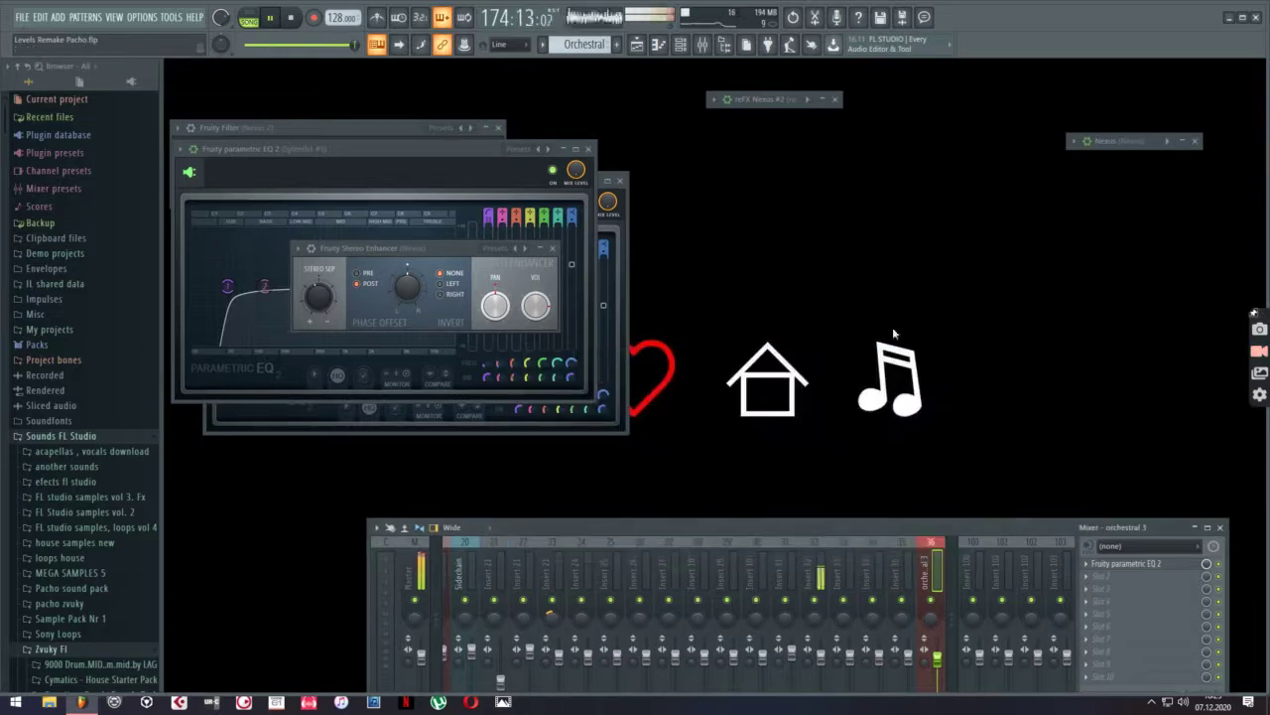
Close the remaining open Fruity parametric EQ 2 windows, including the maximized one
left_click(589, 151)
left_click(620, 180)
left_click(580, 151)
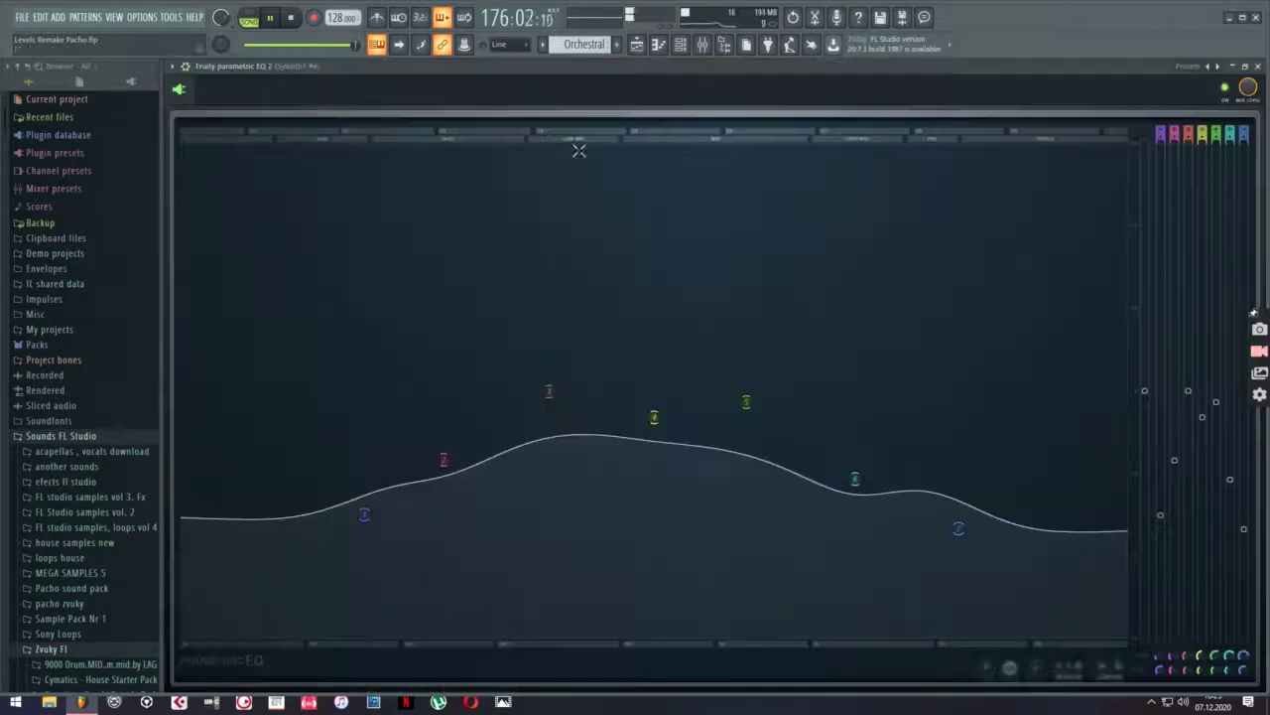
left_click(1257, 66)
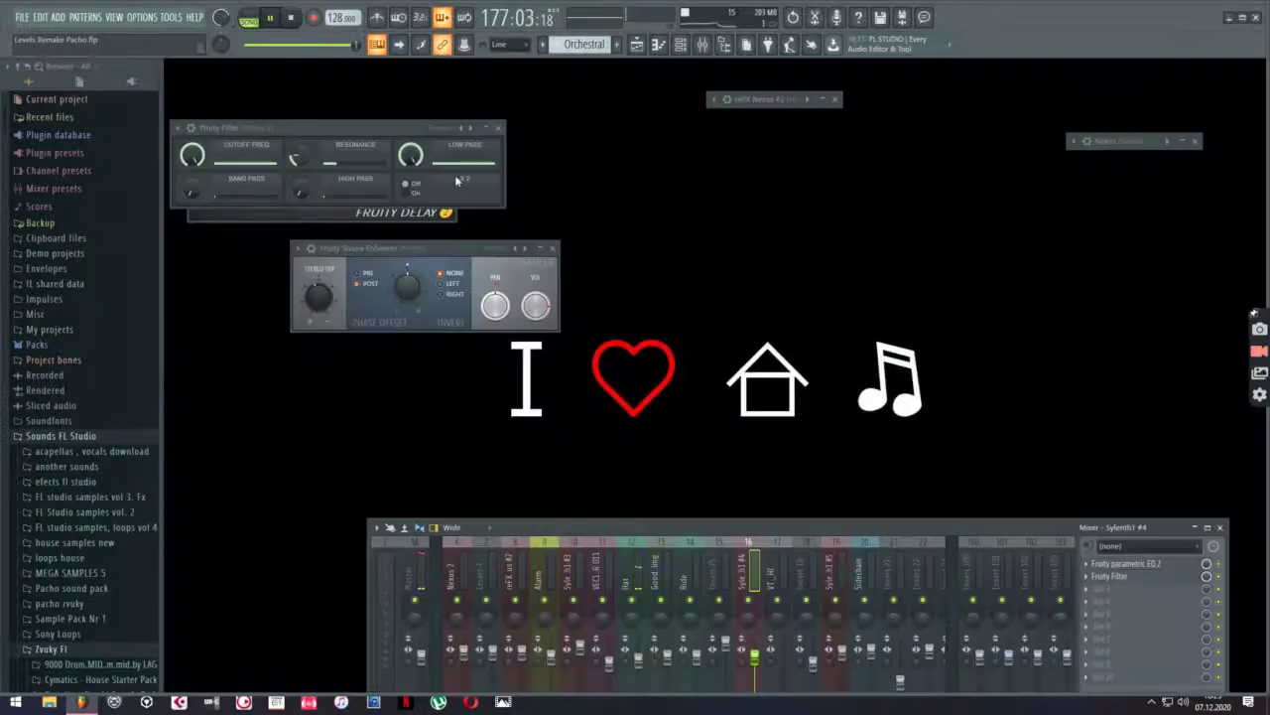